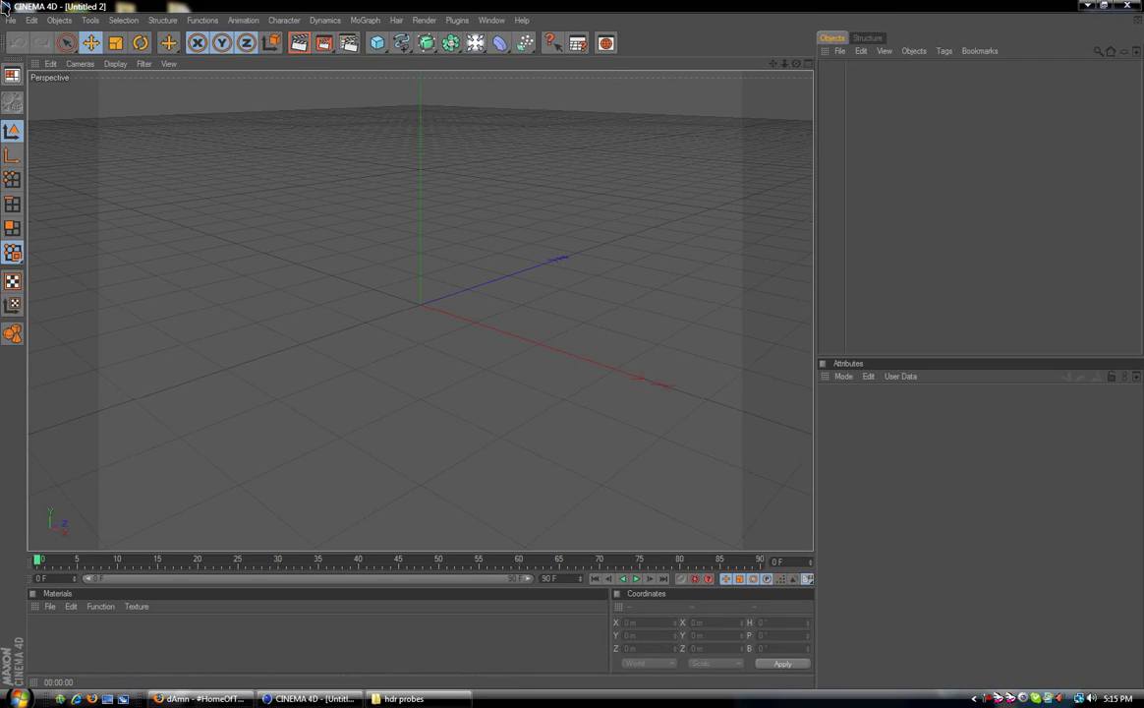
Add a Floor object to the scene.
{"action": "left_click", "coordinate": [59, 20]}
{"action": "mouse_move", "coordinate": [88, 158]}
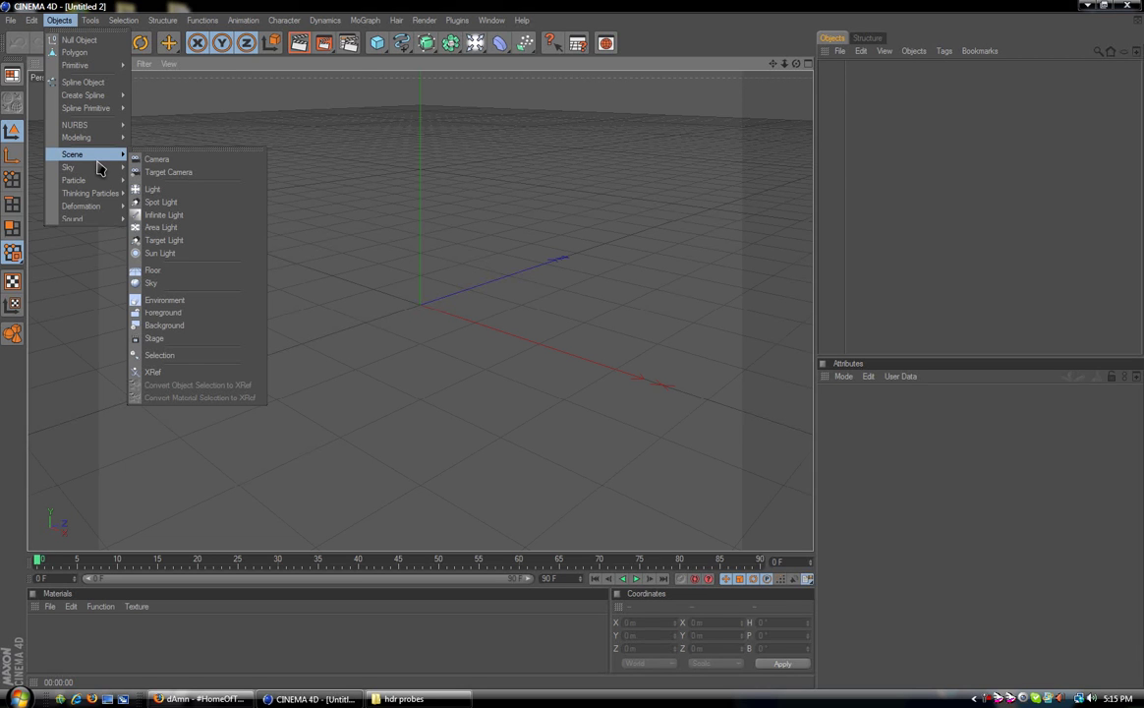
{"action": "left_click", "coordinate": [158, 270]}
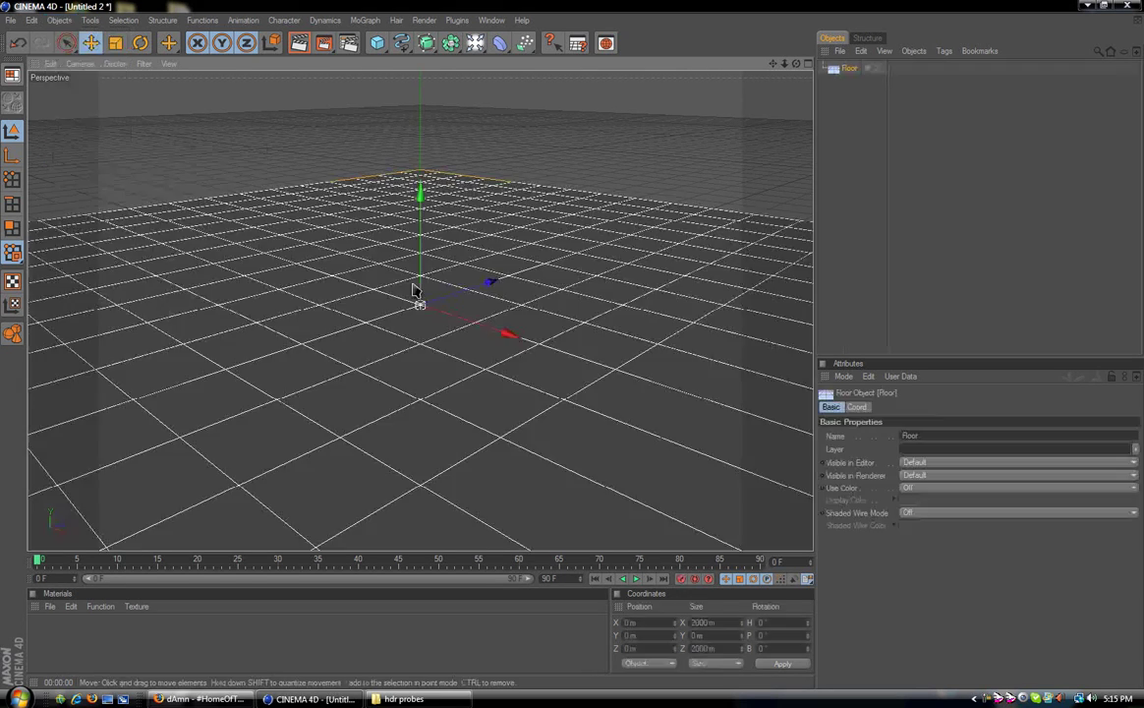
{"action": "left_click", "coordinate": [959, 175]}
{"action": "scroll", "coordinate": [441, 390], "scroll_direction": "down", "scroll_amount": 3}
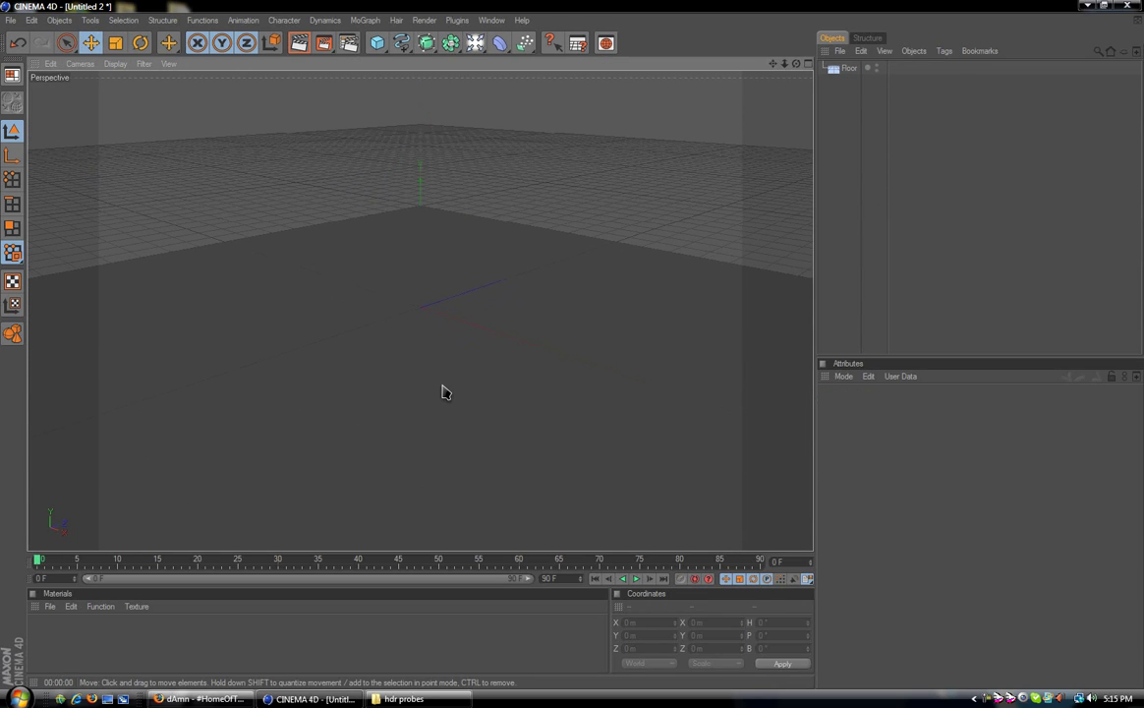
Add a Sphere and enlarge it to about 4642 m radius so it encloses the floor.
{"action": "left_click", "coordinate": [59, 20]}
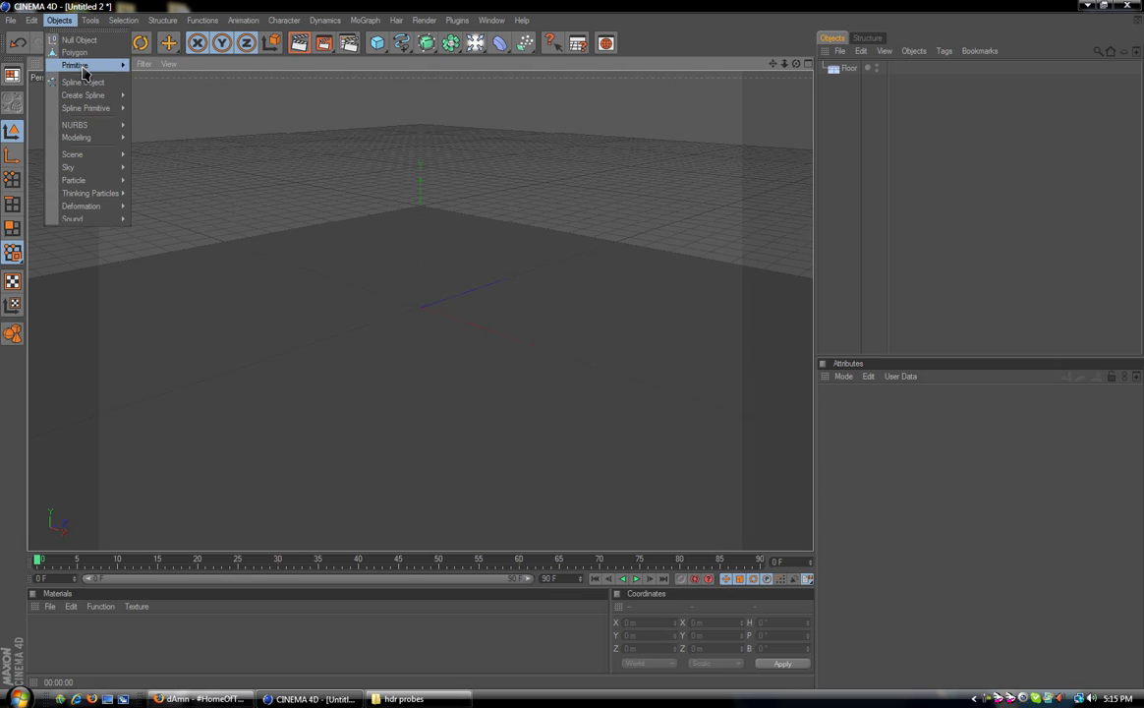
{"action": "mouse_move", "coordinate": [78, 67]}
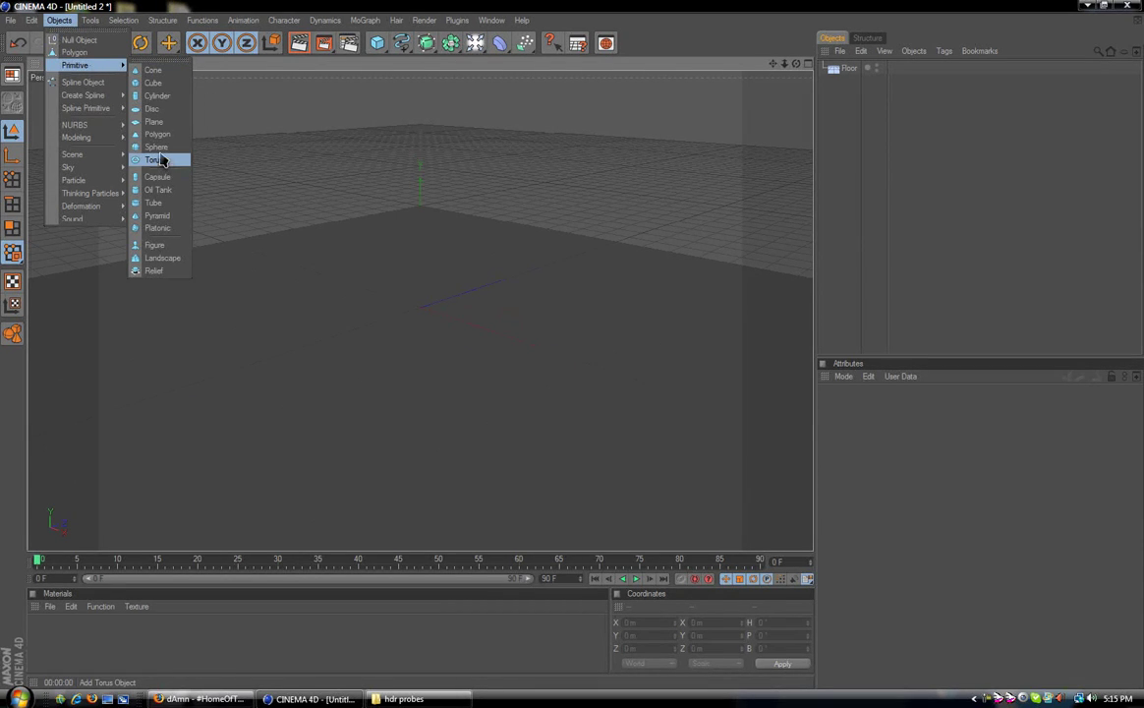
{"action": "left_click", "coordinate": [155, 147]}
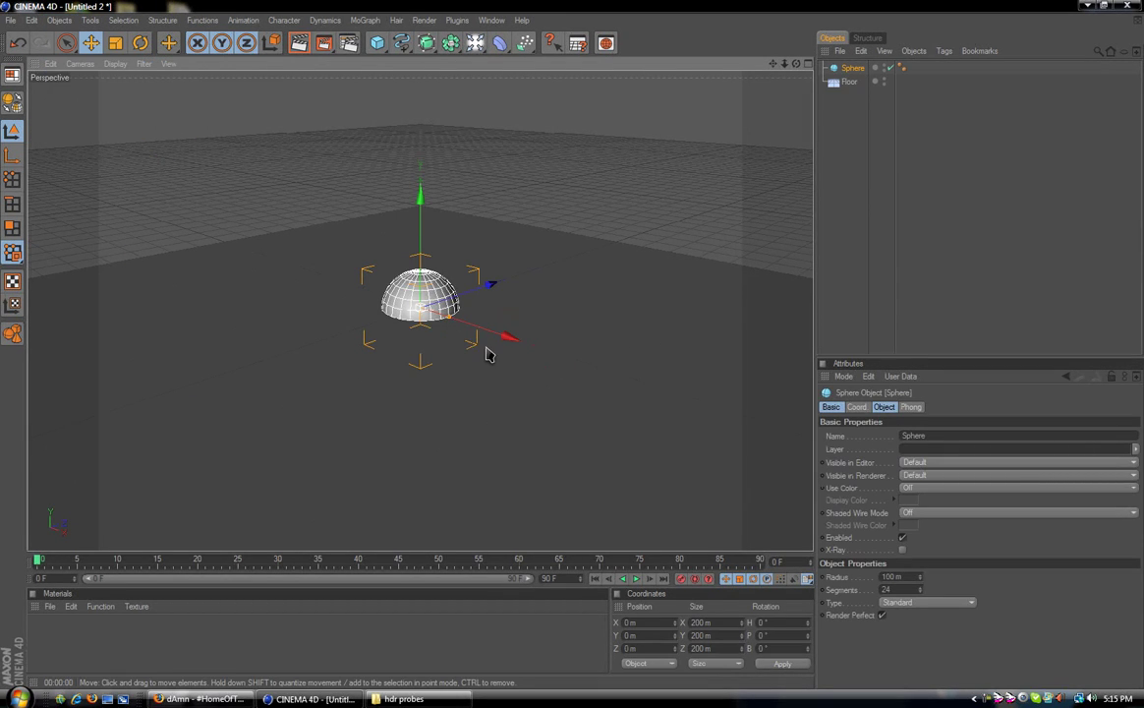
{"action": "scroll", "coordinate": [489, 352], "scroll_direction": "down", "scroll_amount": 2}
{"action": "scroll", "coordinate": [471, 344], "scroll_direction": "down", "scroll_amount": 2}
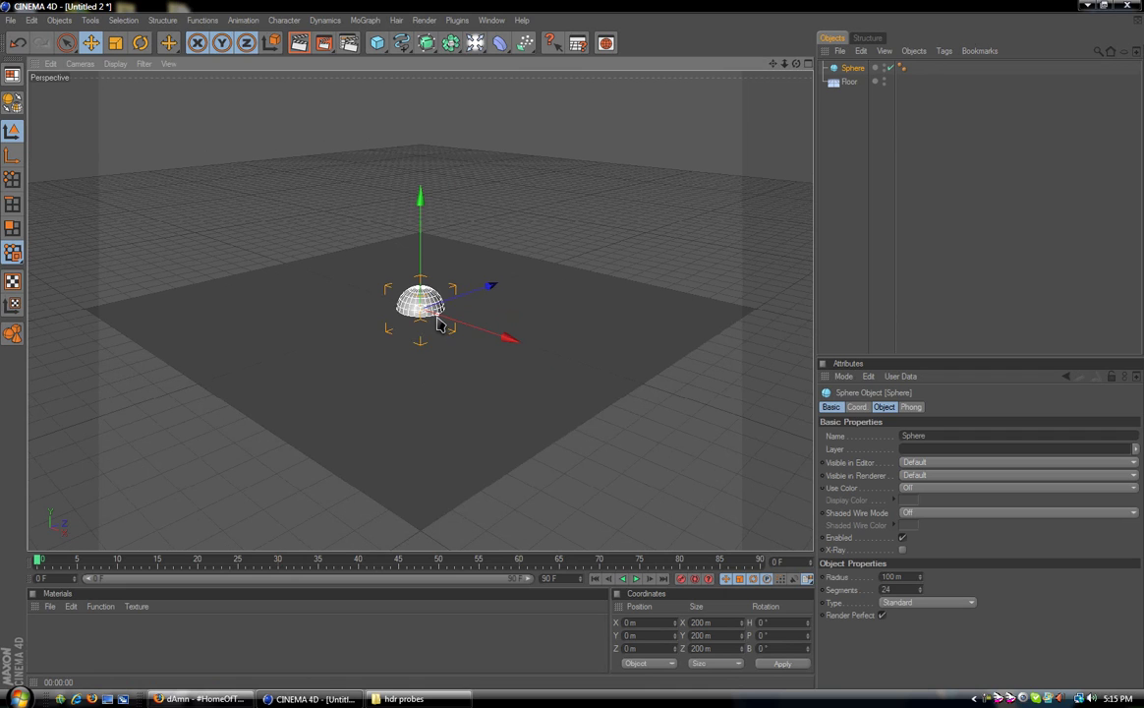
{"action": "left_click_drag", "start_coordinate": [439, 324], "coordinate": [885, 452]}
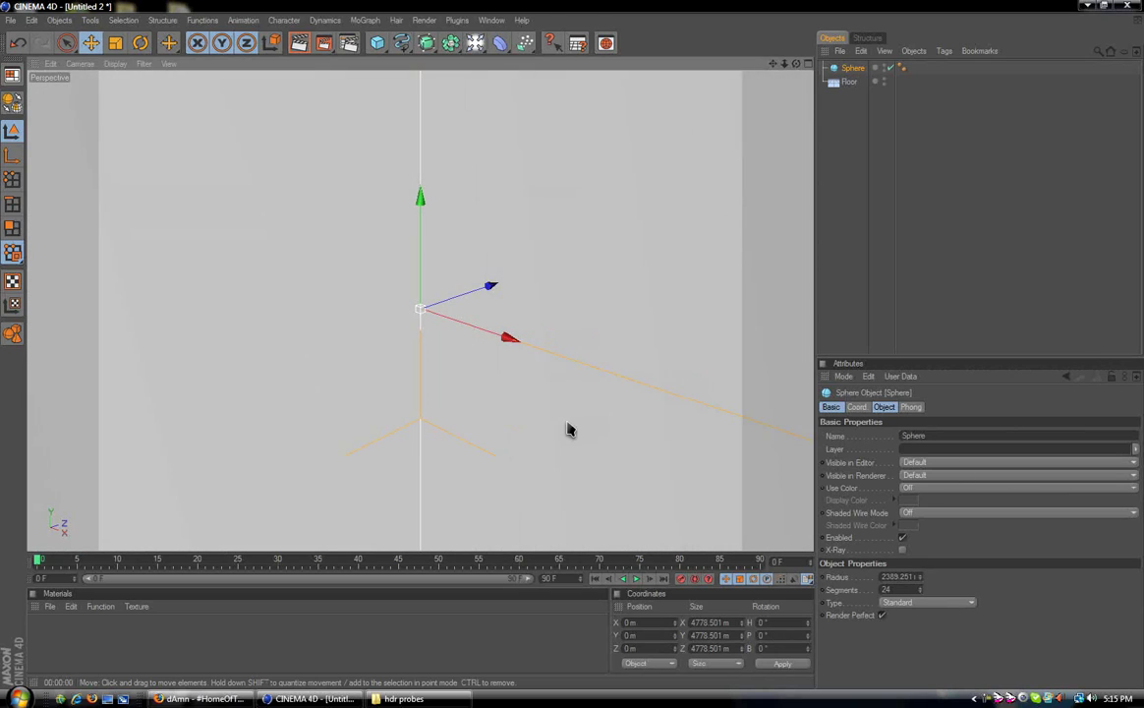
{"action": "scroll", "coordinate": [568, 429], "scroll_direction": "down", "scroll_amount": 10}
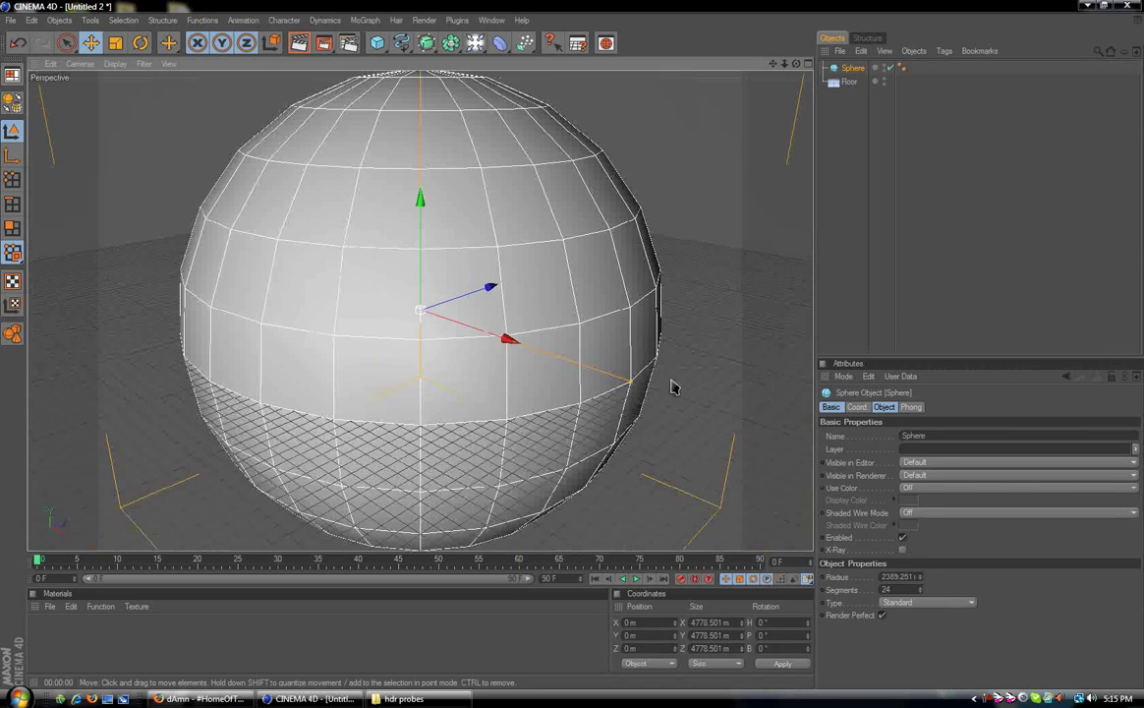
{"action": "left_click_drag", "start_coordinate": [580, 355], "coordinate": [648, 416]}
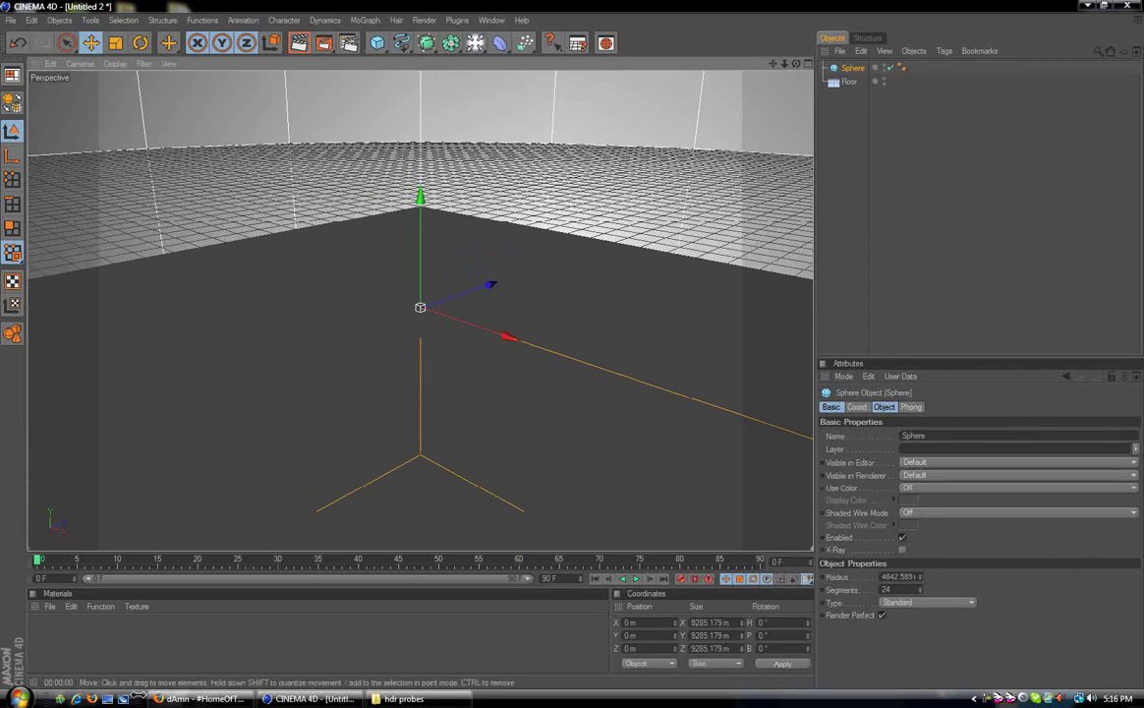
Create a new material named Mat from the Materials panel.
{"action": "left_click", "coordinate": [51, 605]}
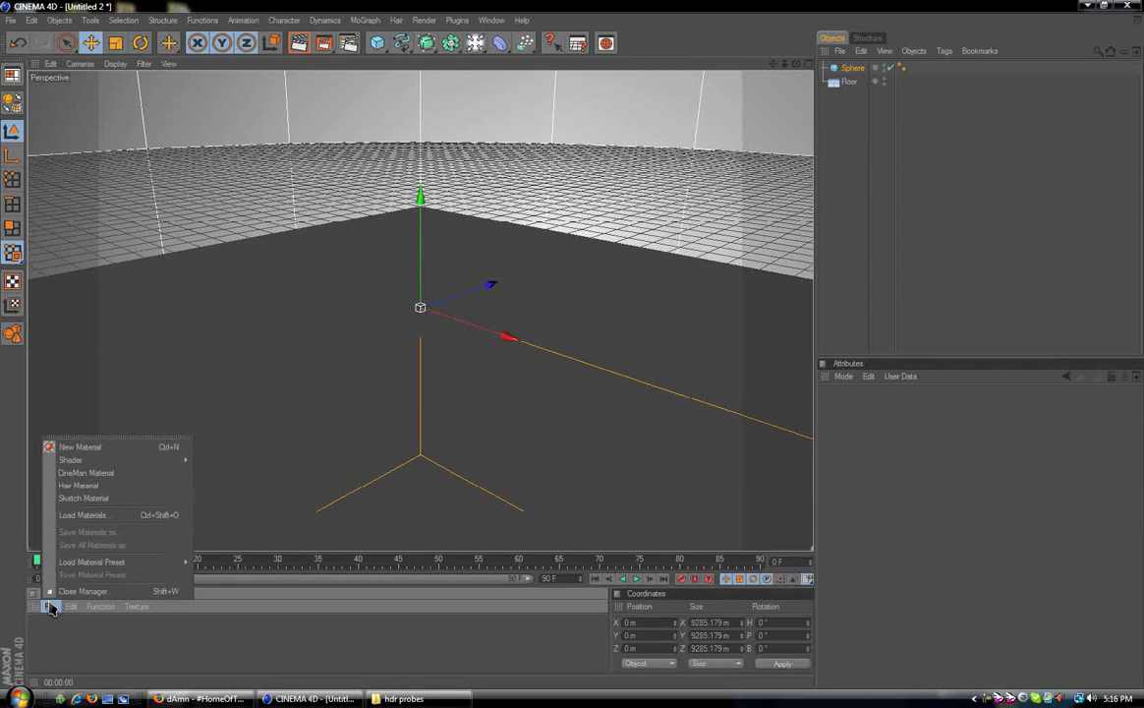
{"action": "left_click", "coordinate": [39, 606]}
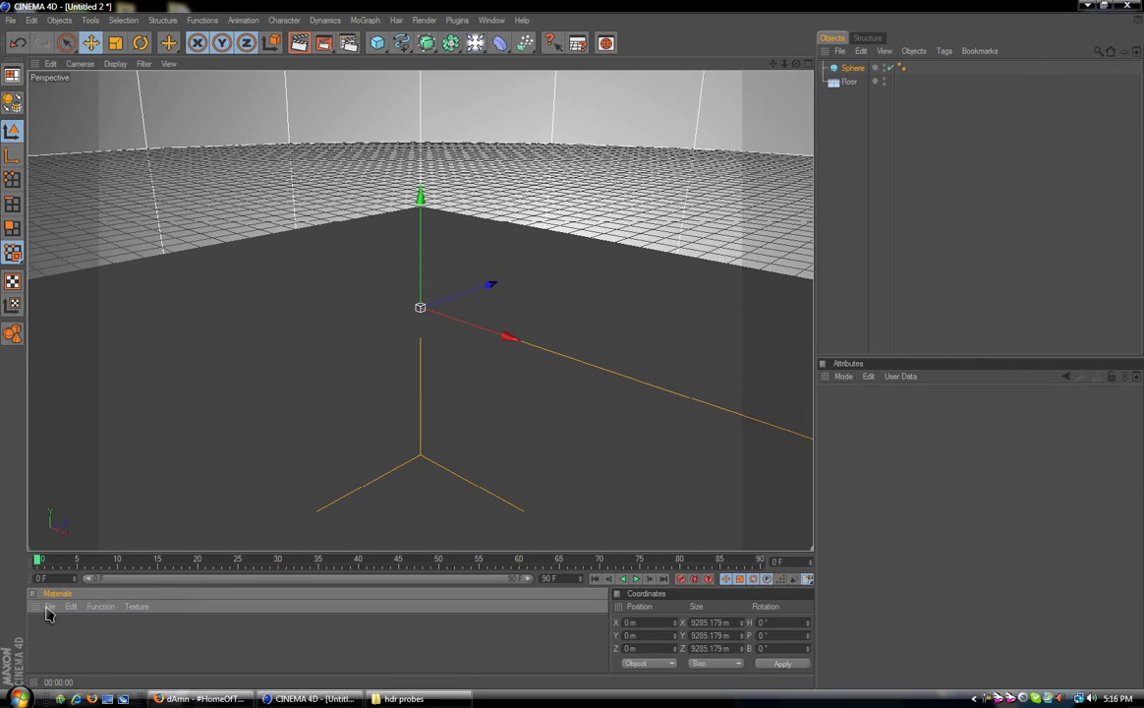
{"action": "left_click", "coordinate": [46, 606]}
{"action": "left_click", "coordinate": [121, 450]}
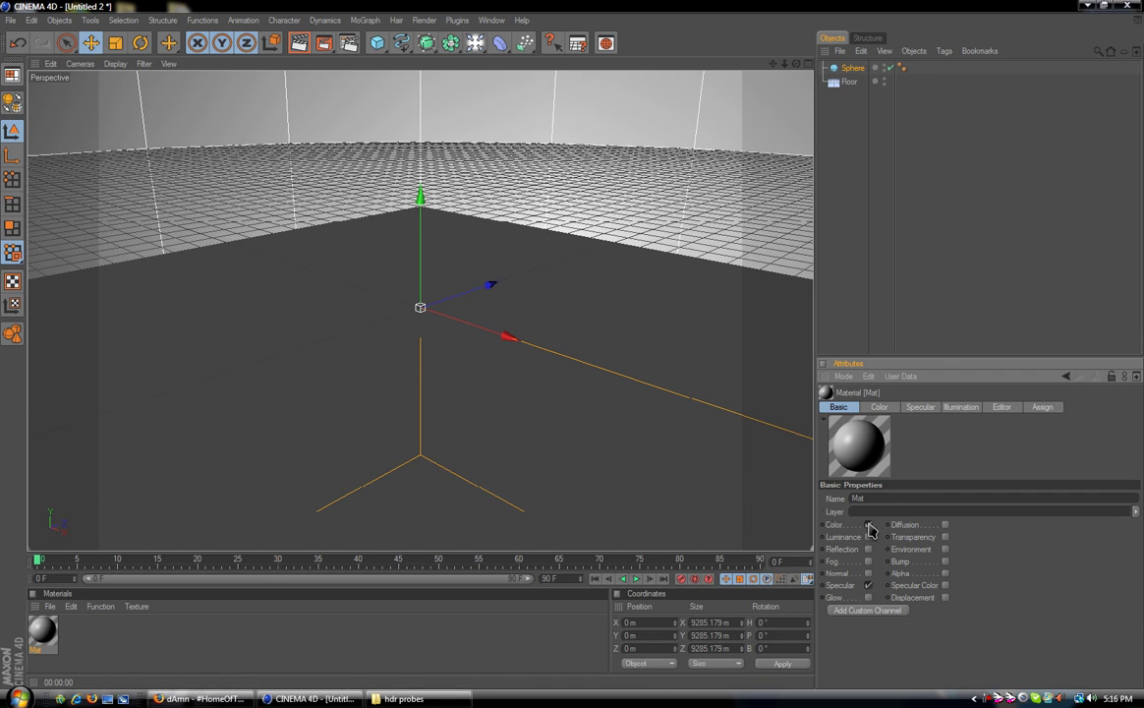
Turn off Color and Specular, enable Luminance, and show its white 100% brightness settings.
{"action": "left_click", "coordinate": [868, 524]}
{"action": "left_click", "coordinate": [869, 586]}
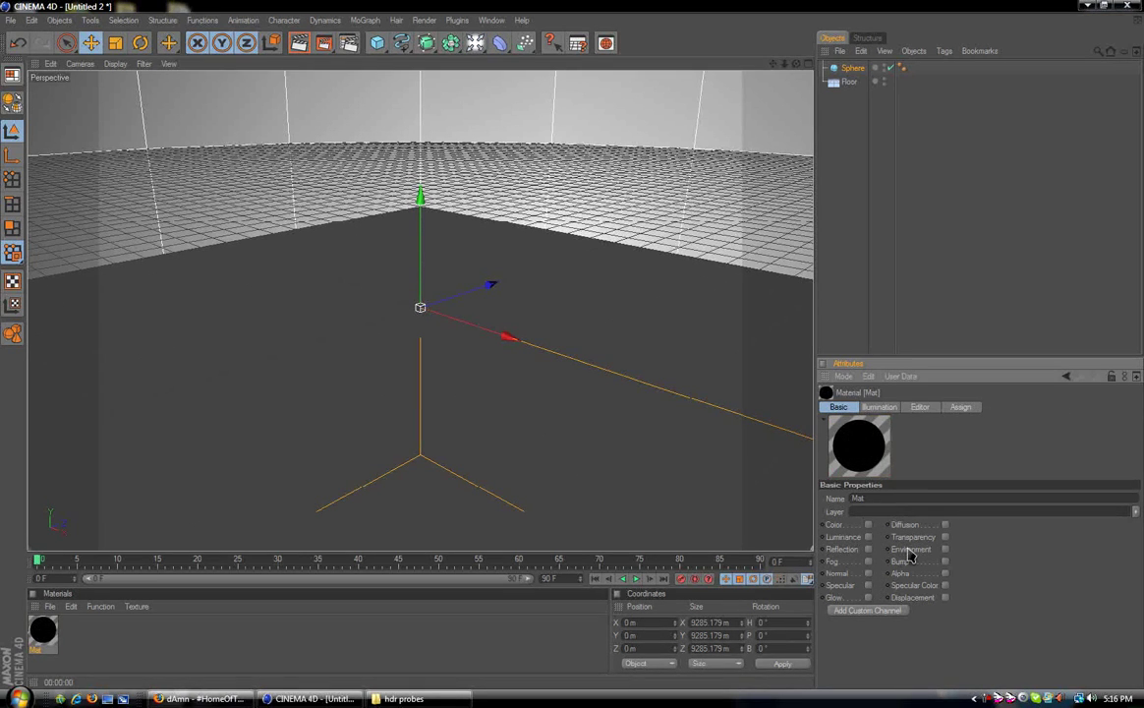
{"action": "left_click", "coordinate": [868, 538]}
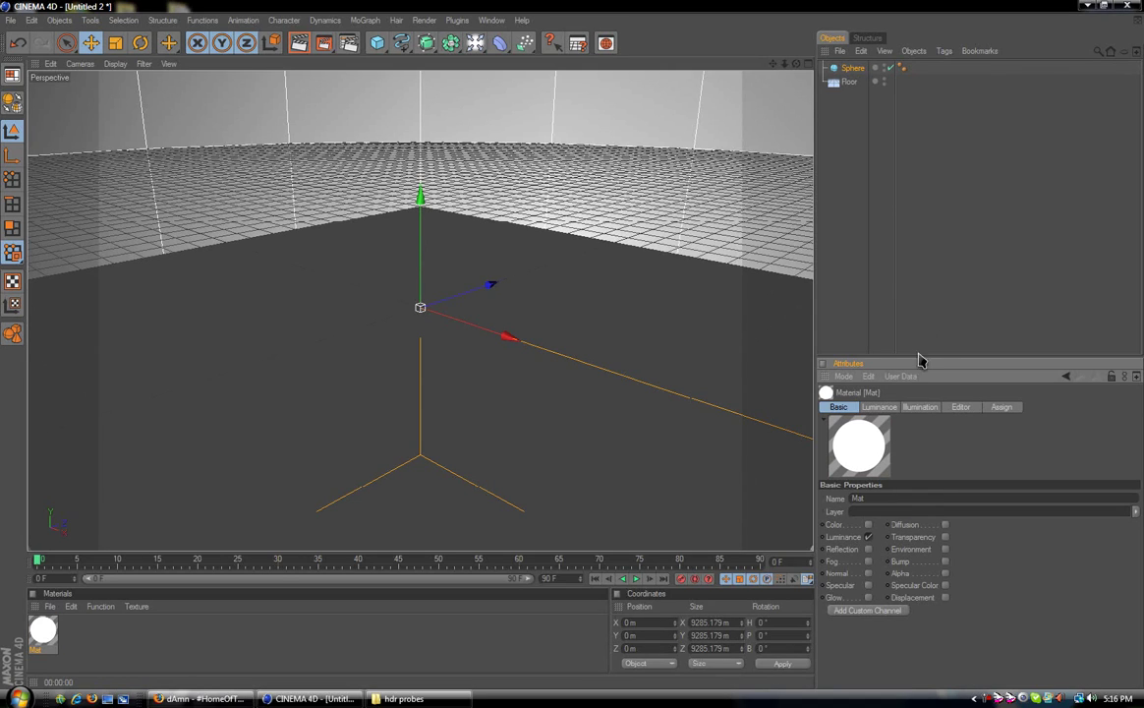
{"action": "left_click", "coordinate": [881, 406]}
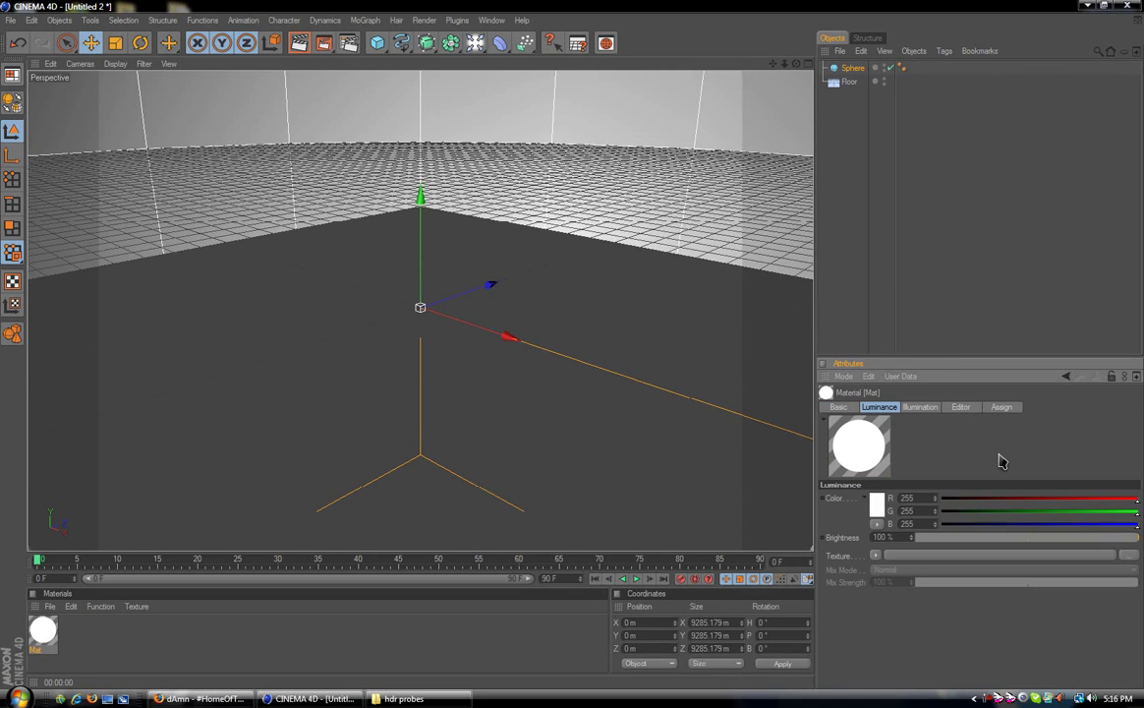
{"action": "left_click", "coordinate": [838, 406]}
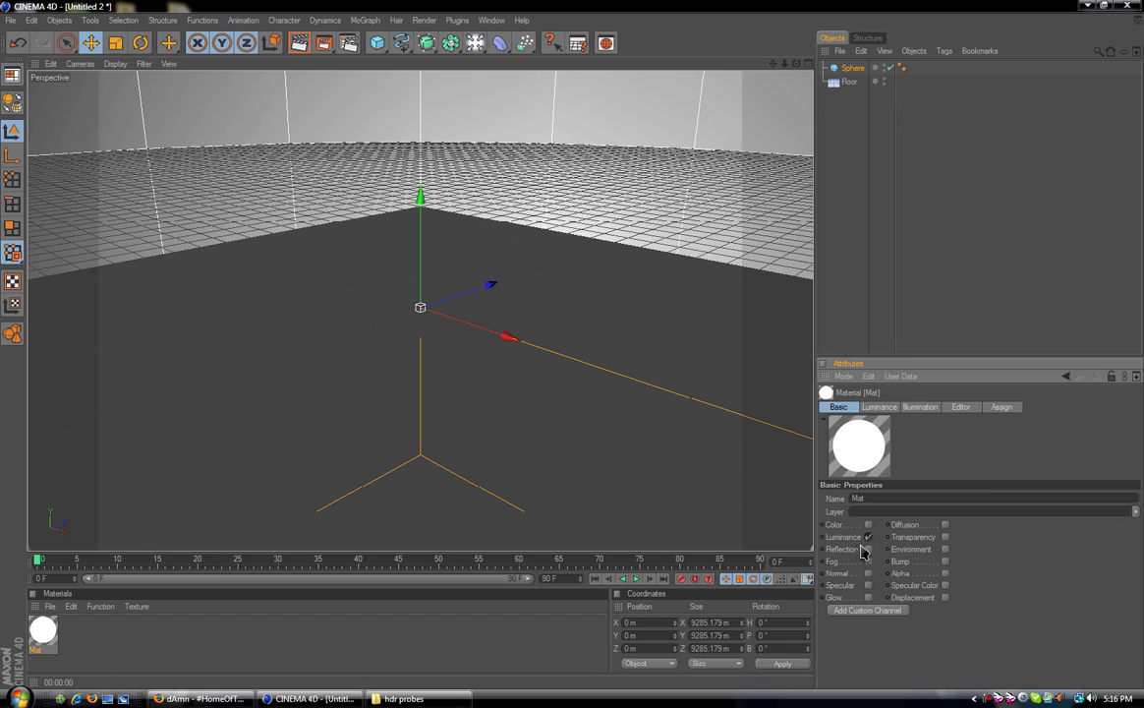
{"action": "left_click", "coordinate": [879, 407]}
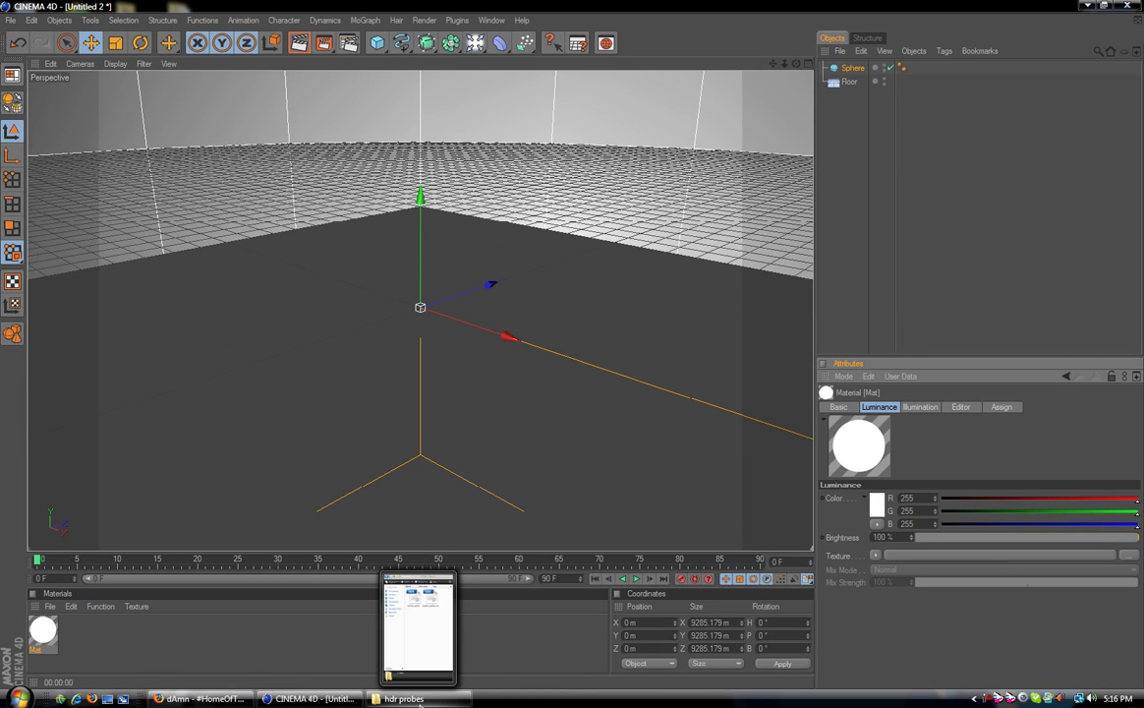
{"action": "left_click", "coordinate": [421, 701]}
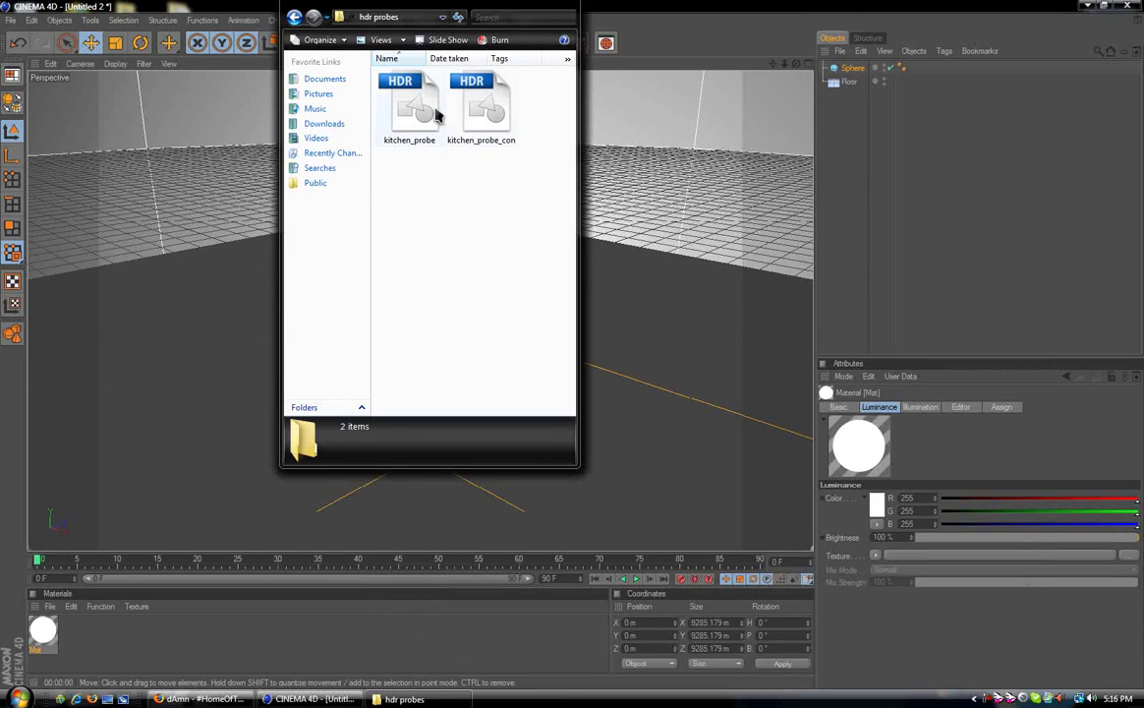
{"action": "left_click", "coordinate": [400, 106]}
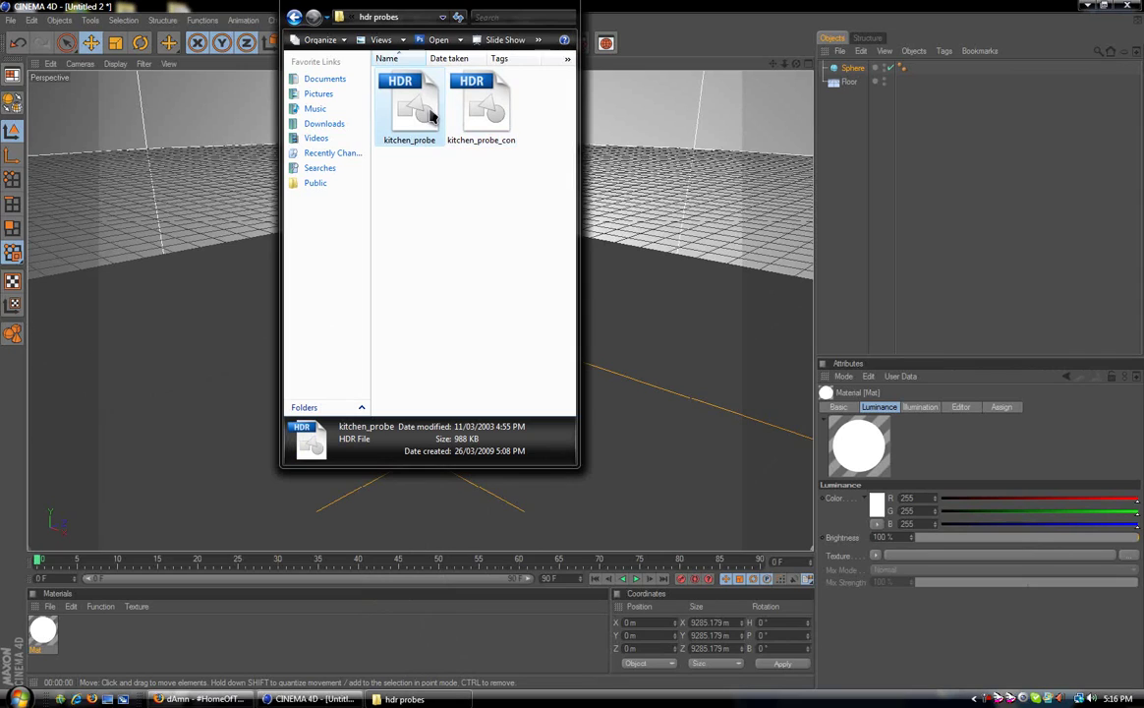
{"action": "left_click", "coordinate": [489, 108]}
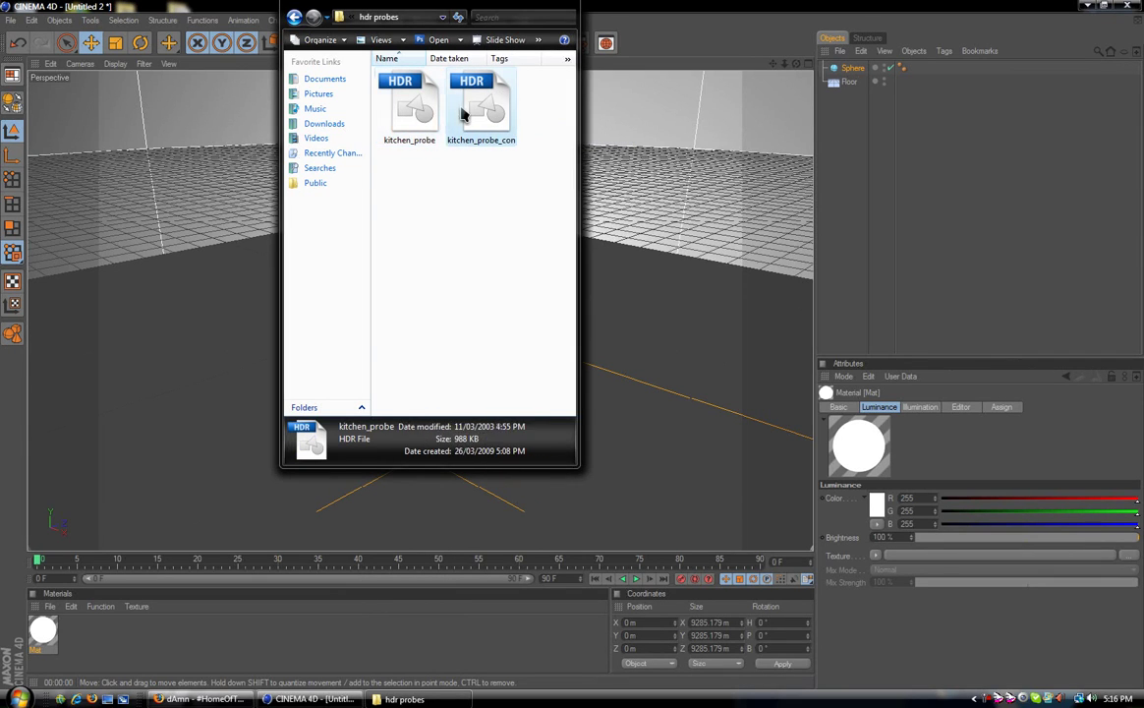
{"action": "left_click", "coordinate": [462, 317]}
{"action": "left_click", "coordinate": [750, 8]}
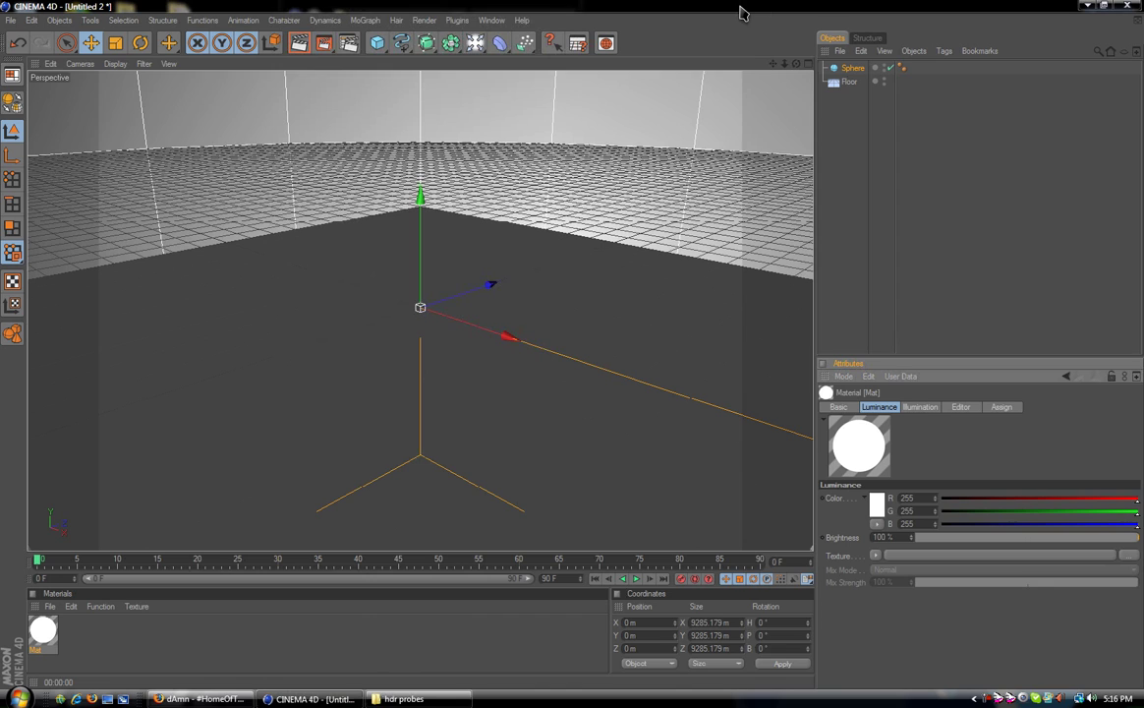
{"action": "left_click", "coordinate": [423, 21]}
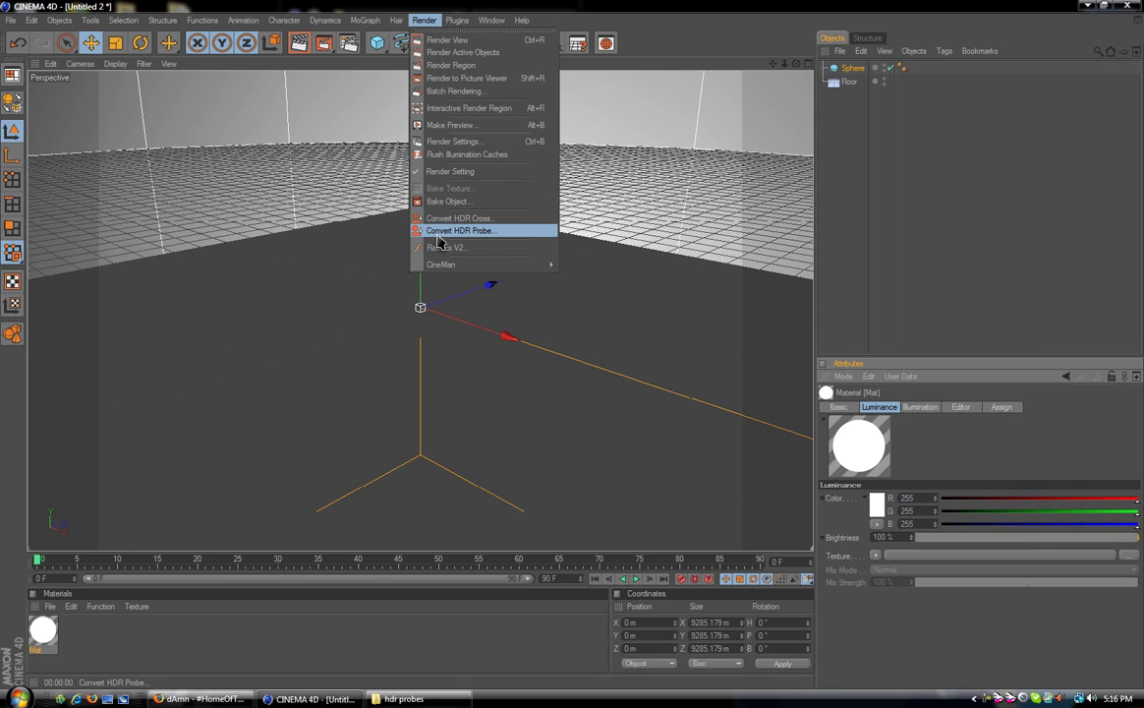
{"action": "left_click", "coordinate": [440, 232]}
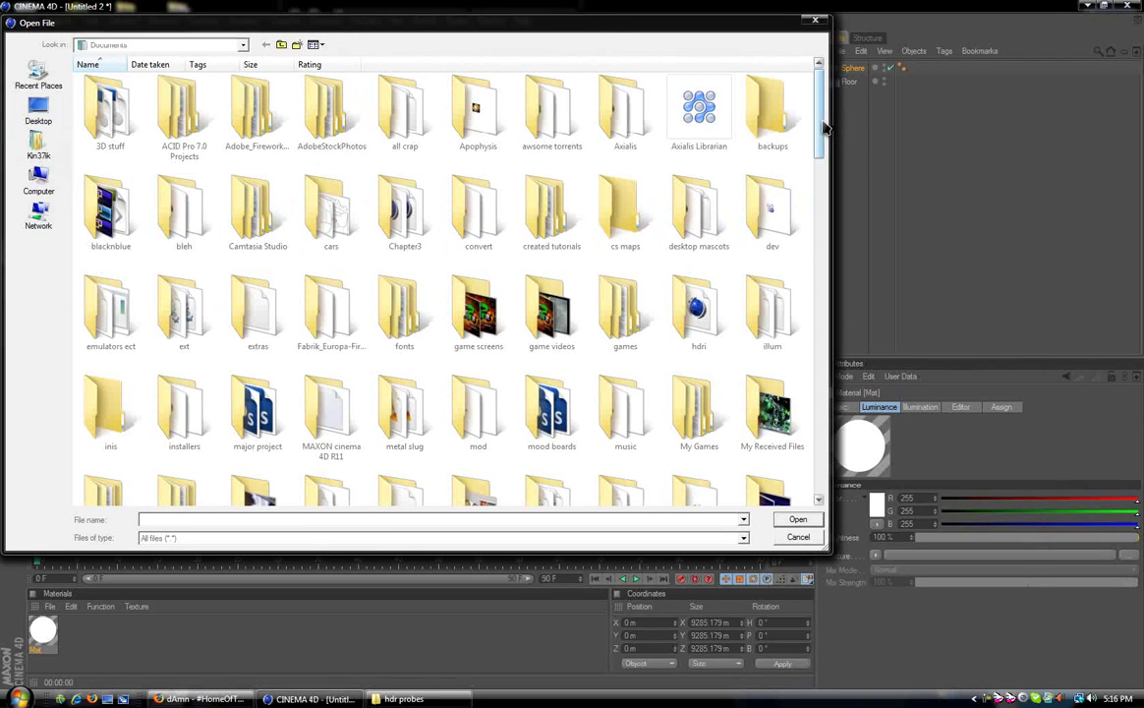
{"action": "mouse_move", "coordinate": [821, 123]}
{"action": "left_mouse_down"}
{"action": "mouse_move", "coordinate": [824, 140]}
{"action": "mouse_move", "coordinate": [822, 118]}
{"action": "left_mouse_up"}
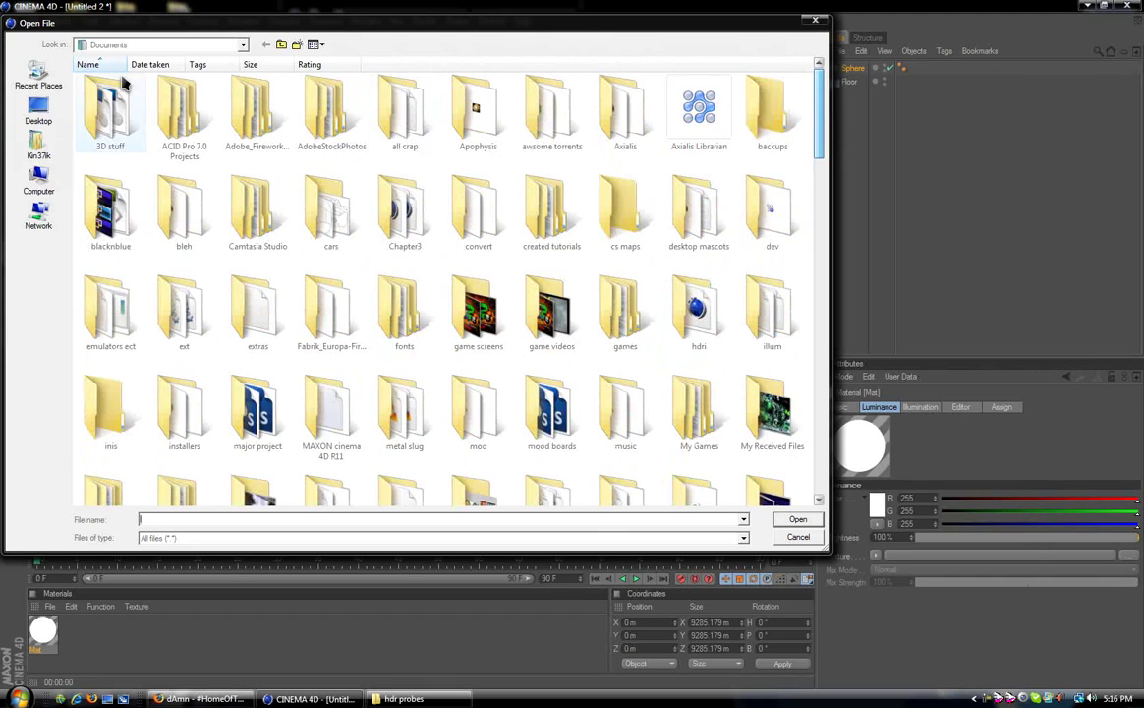
{"action": "double_click", "coordinate": [108, 123]}
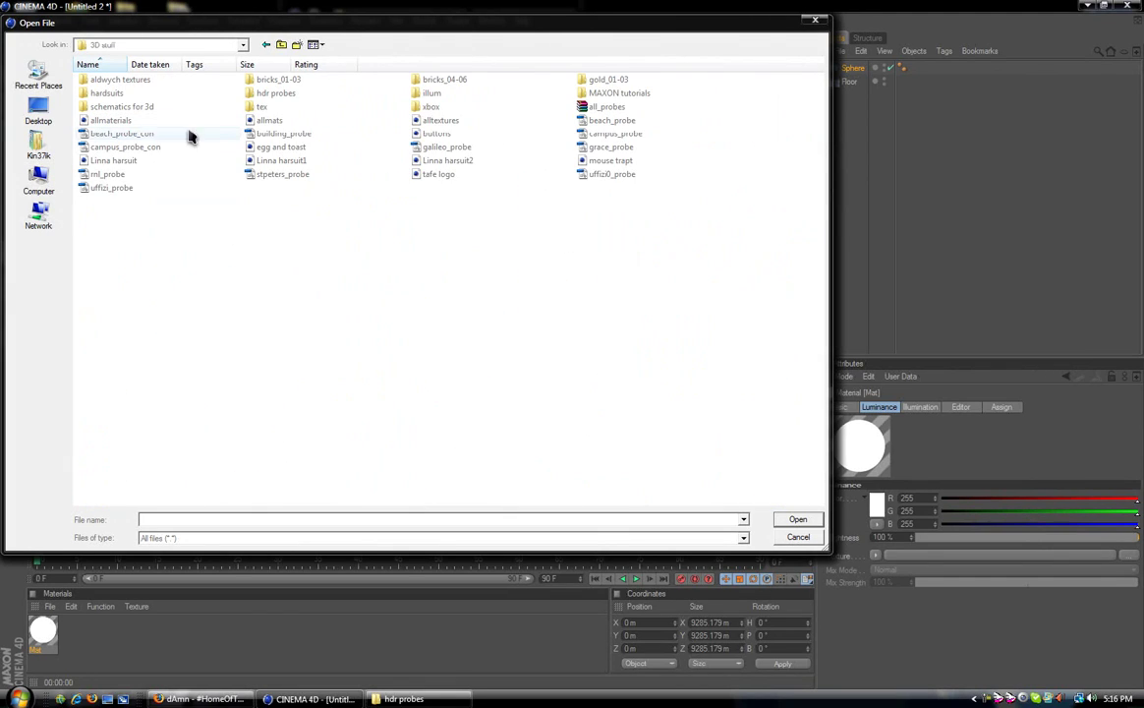
{"action": "double_click", "coordinate": [276, 93]}
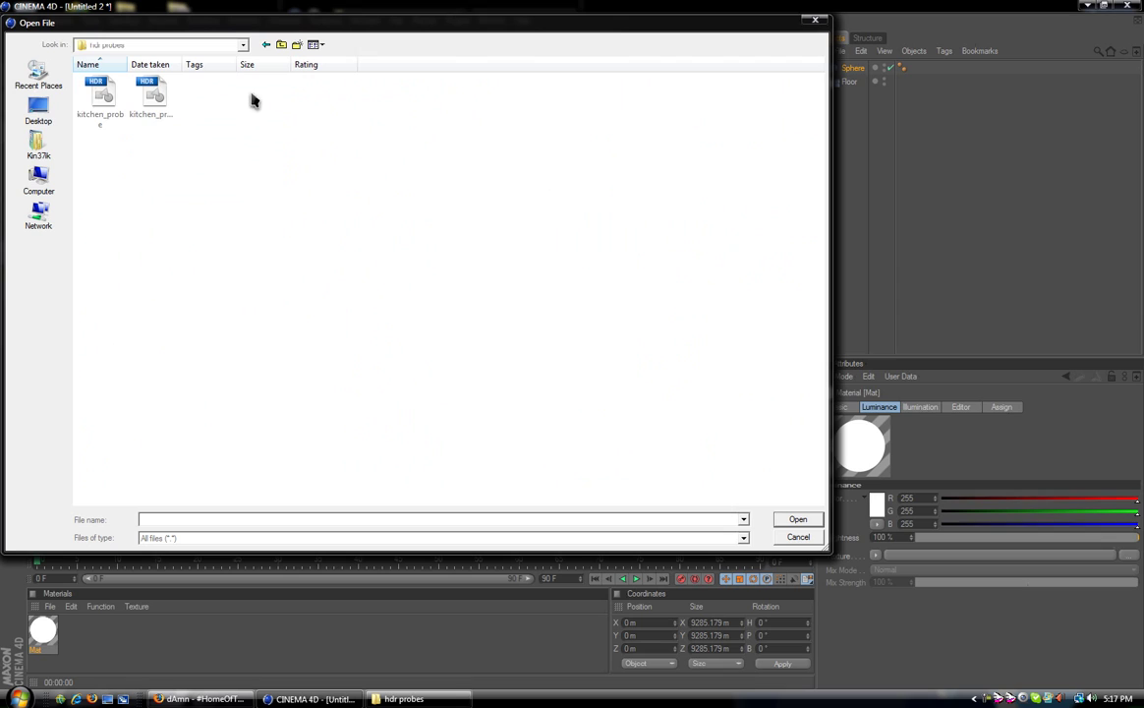
{"action": "left_click", "coordinate": [157, 104]}
{"action": "left_click", "coordinate": [103, 99]}
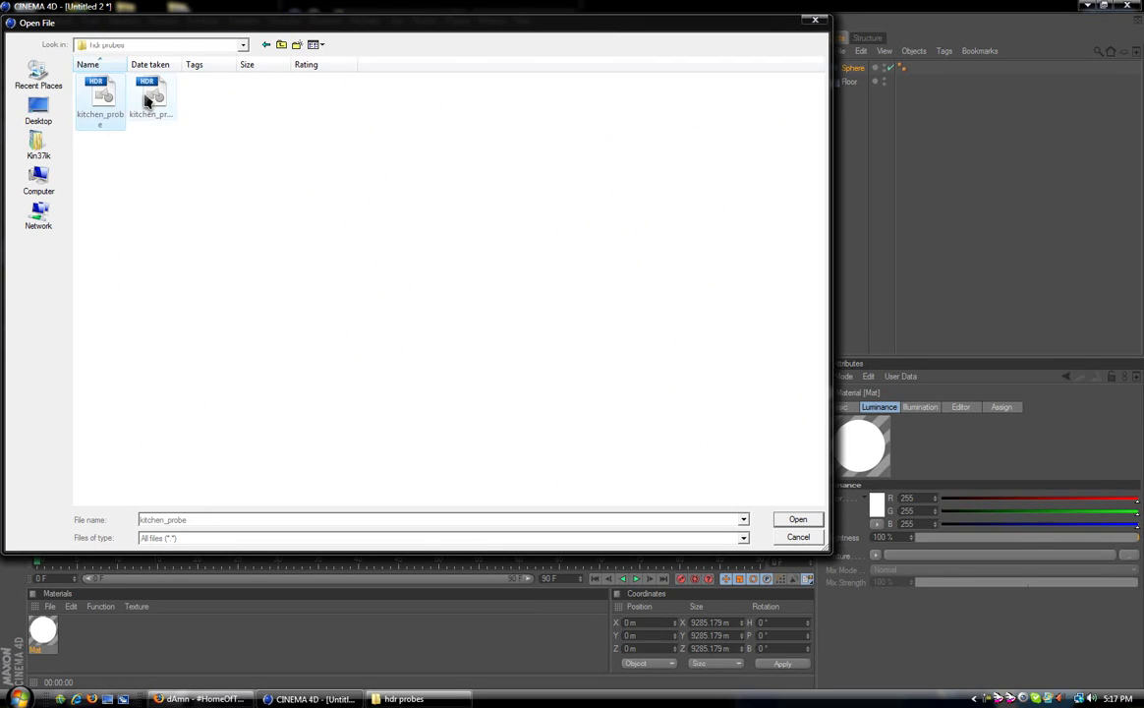
{"action": "left_click", "coordinate": [148, 98]}
{"action": "left_click", "coordinate": [95, 104]}
{"action": "left_click", "coordinate": [155, 102]}
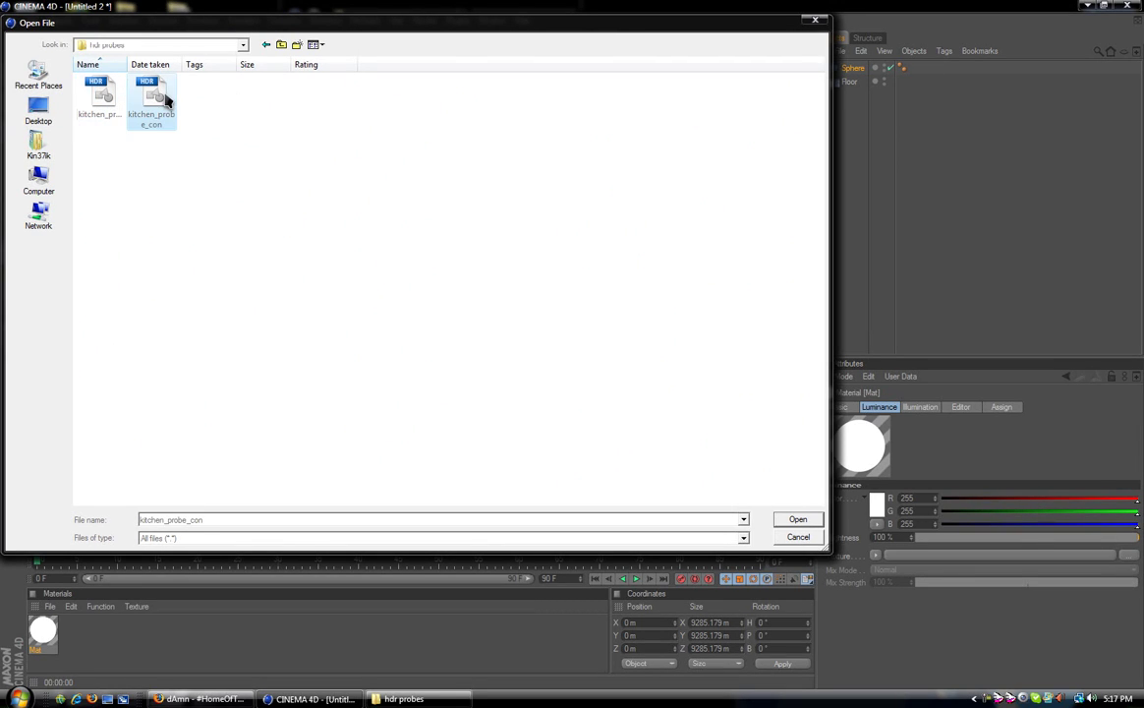
{"action": "left_click", "coordinate": [103, 96]}
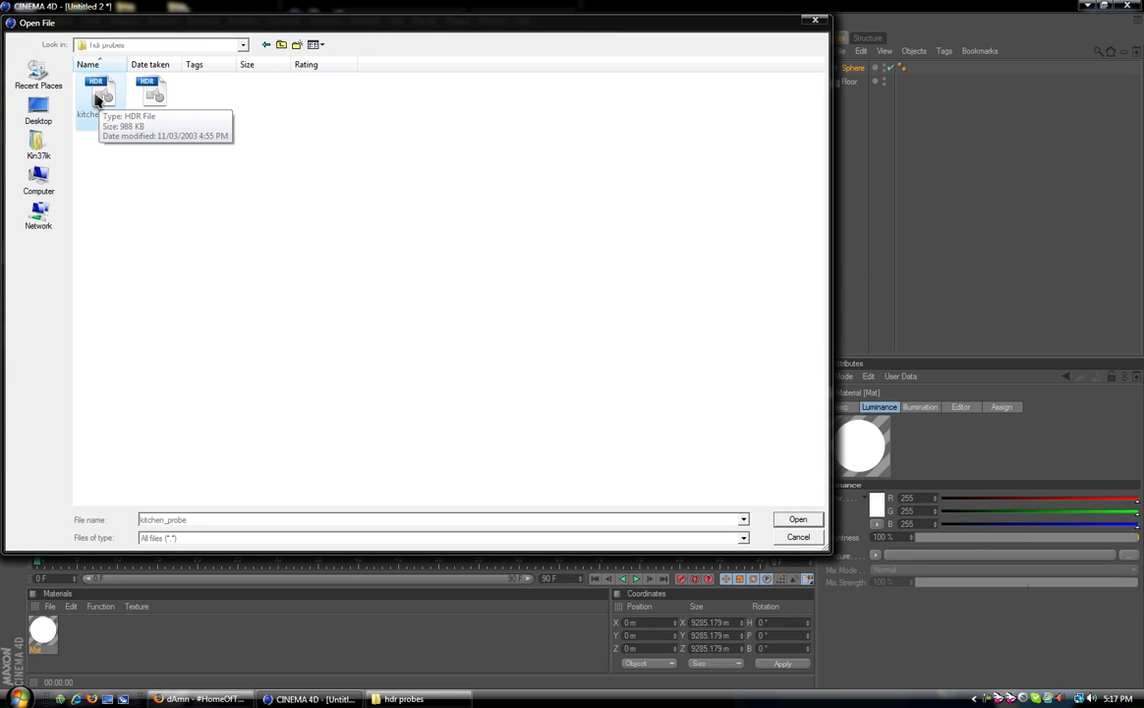
{"action": "left_click", "coordinate": [149, 100]}
{"action": "left_click", "coordinate": [96, 100]}
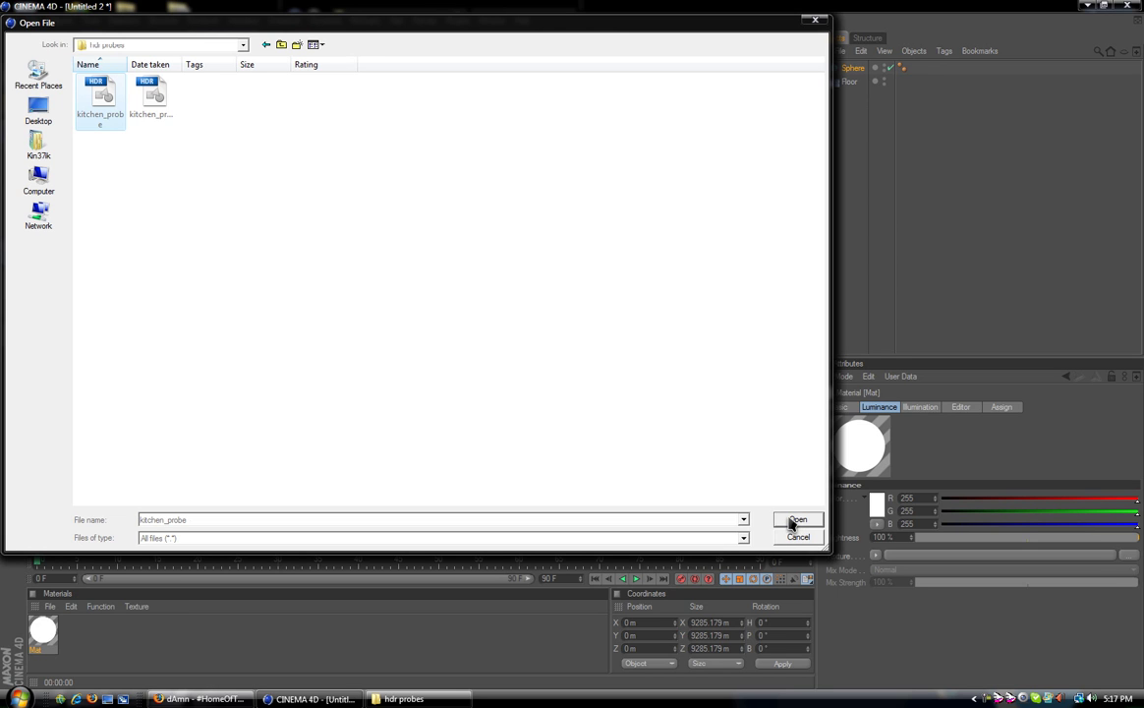
{"action": "left_click", "coordinate": [794, 520]}
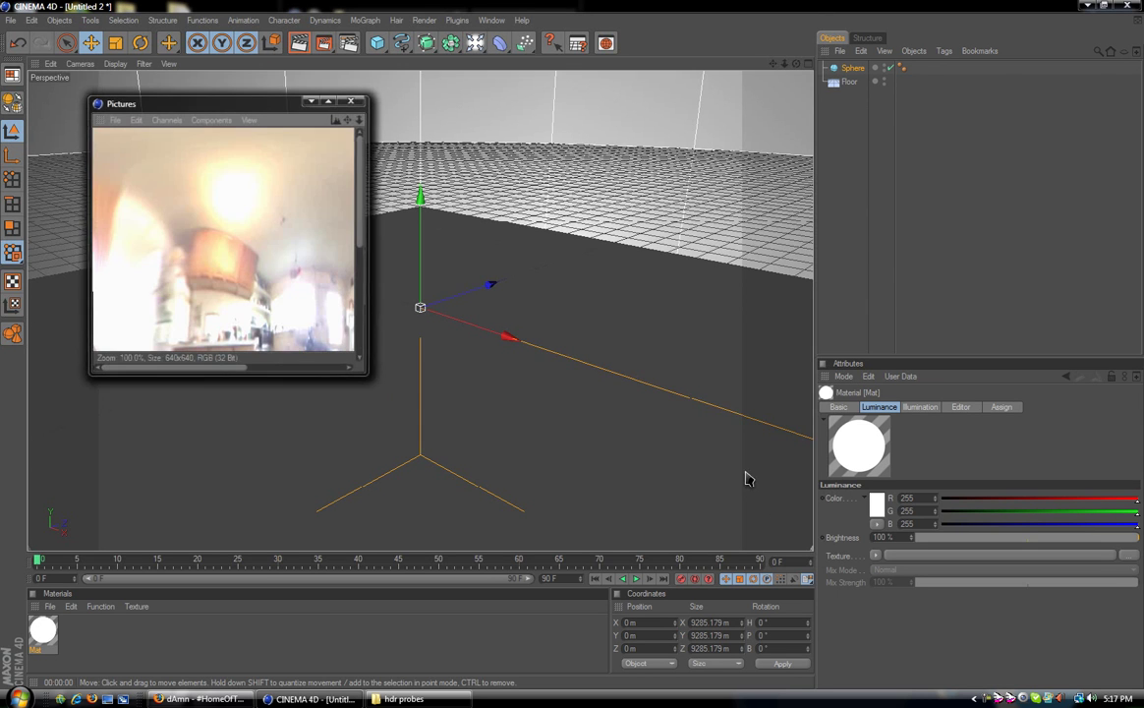
{"action": "left_click_drag", "start_coordinate": [366, 372], "coordinate": [837, 640]}
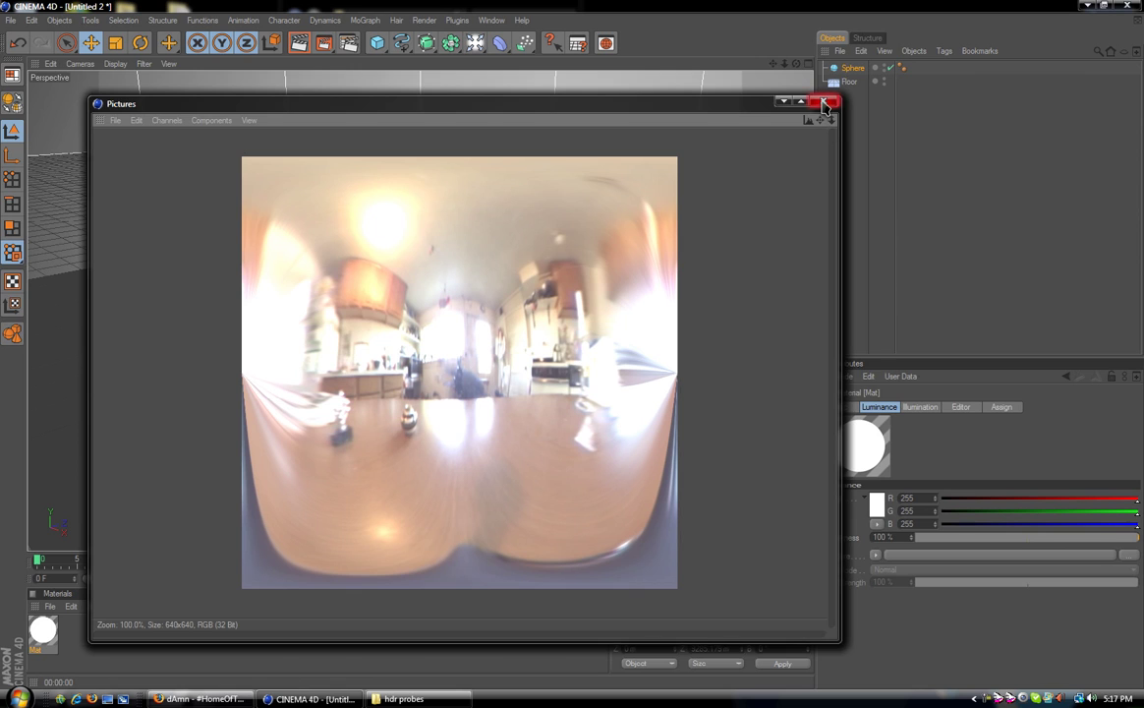
{"action": "left_click", "coordinate": [824, 102]}
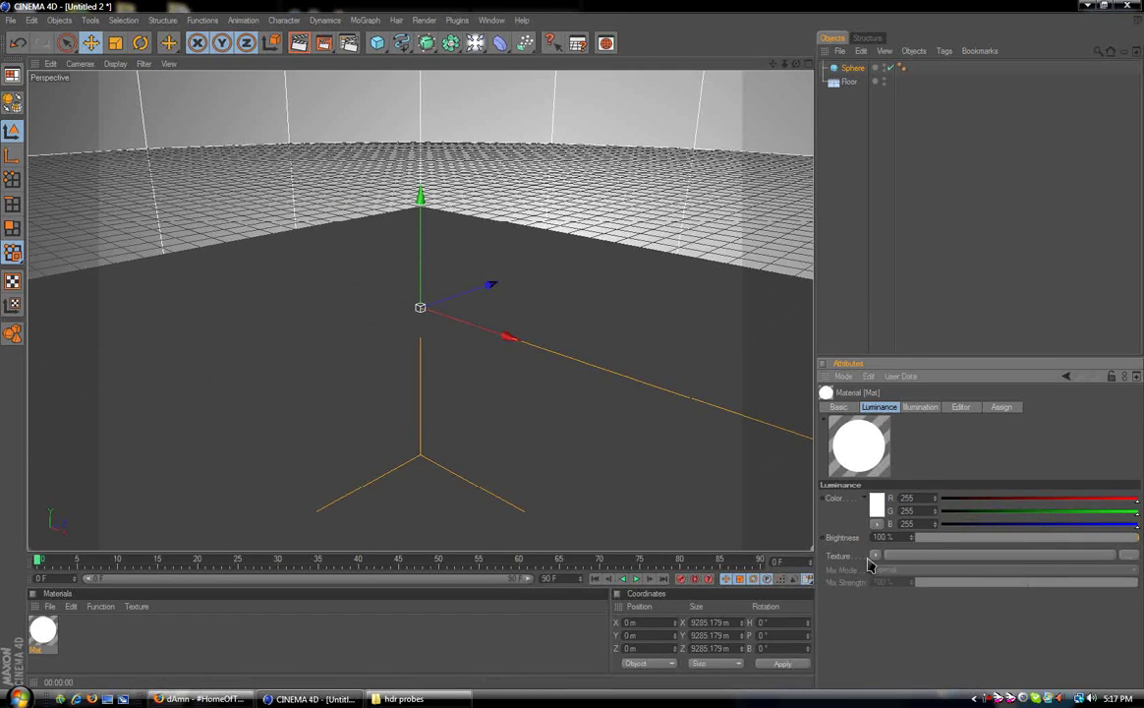
Load kitchen_probe_con.HDR from the hdr probes folder as the Luminance texture.
{"action": "left_click", "coordinate": [69, 617]}
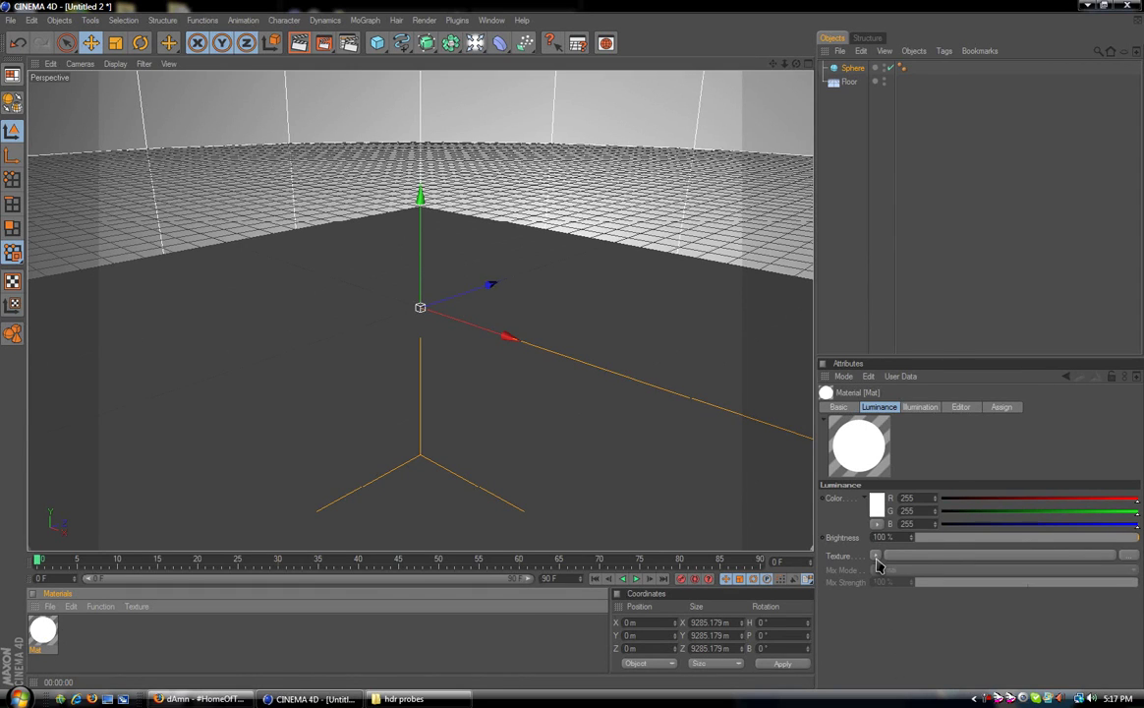
{"action": "left_click", "coordinate": [875, 557]}
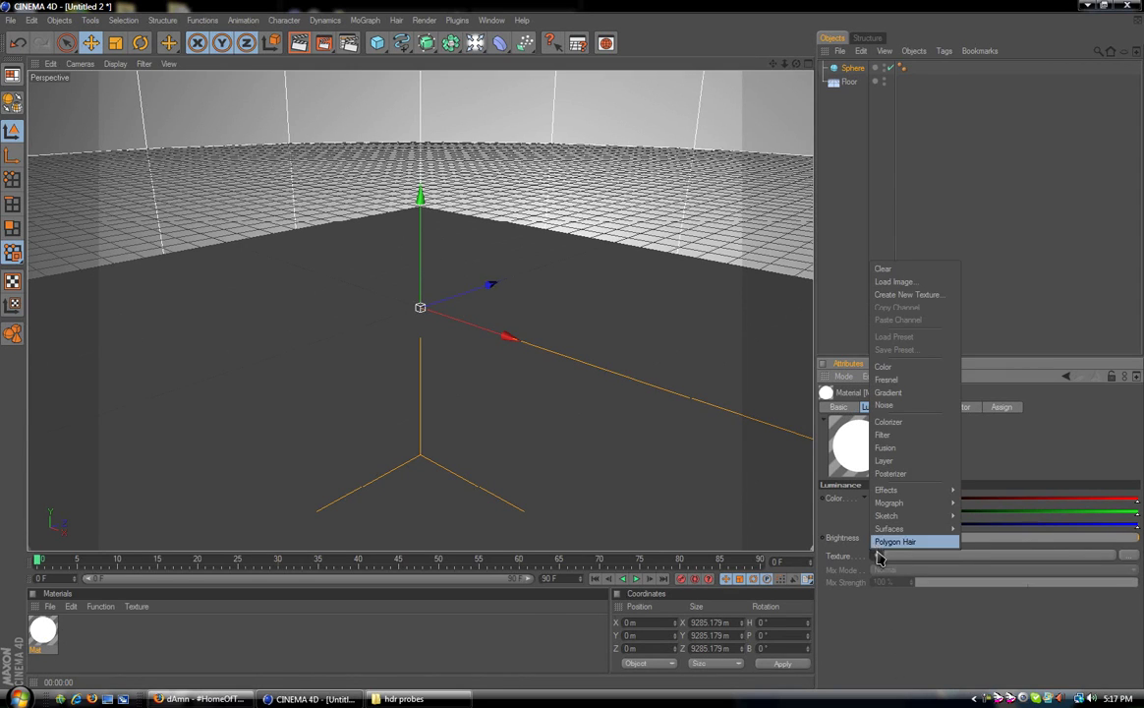
{"action": "left_click", "coordinate": [917, 283]}
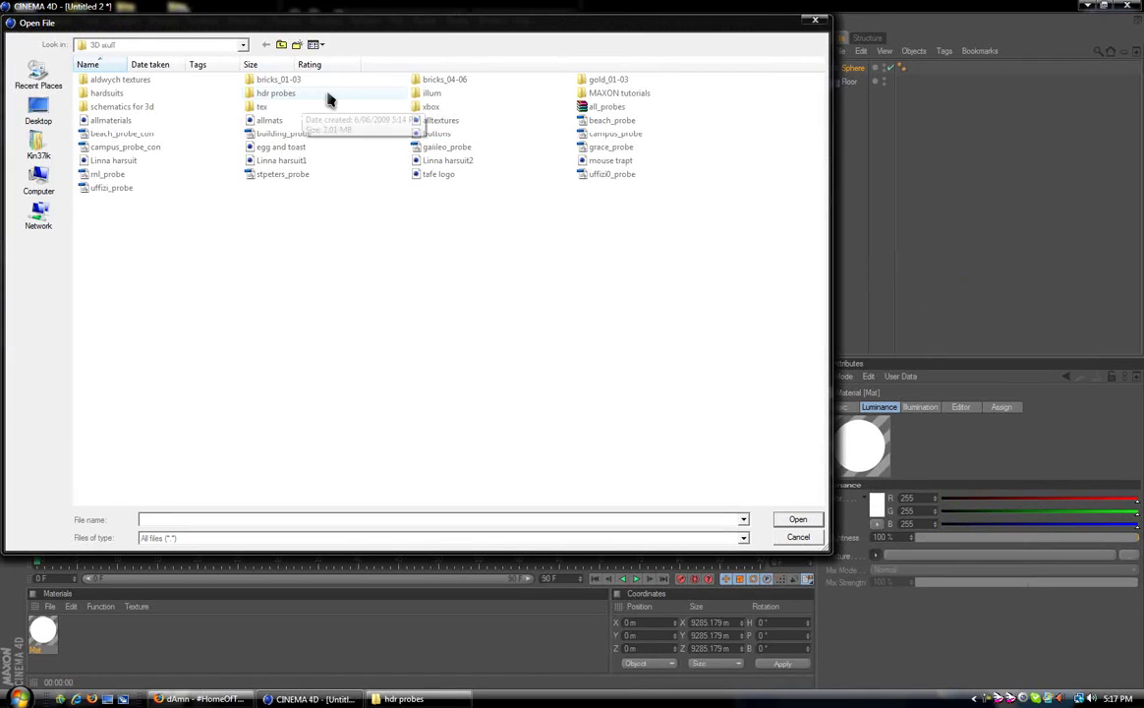
{"action": "double_click", "coordinate": [275, 93]}
{"action": "left_click", "coordinate": [154, 97]}
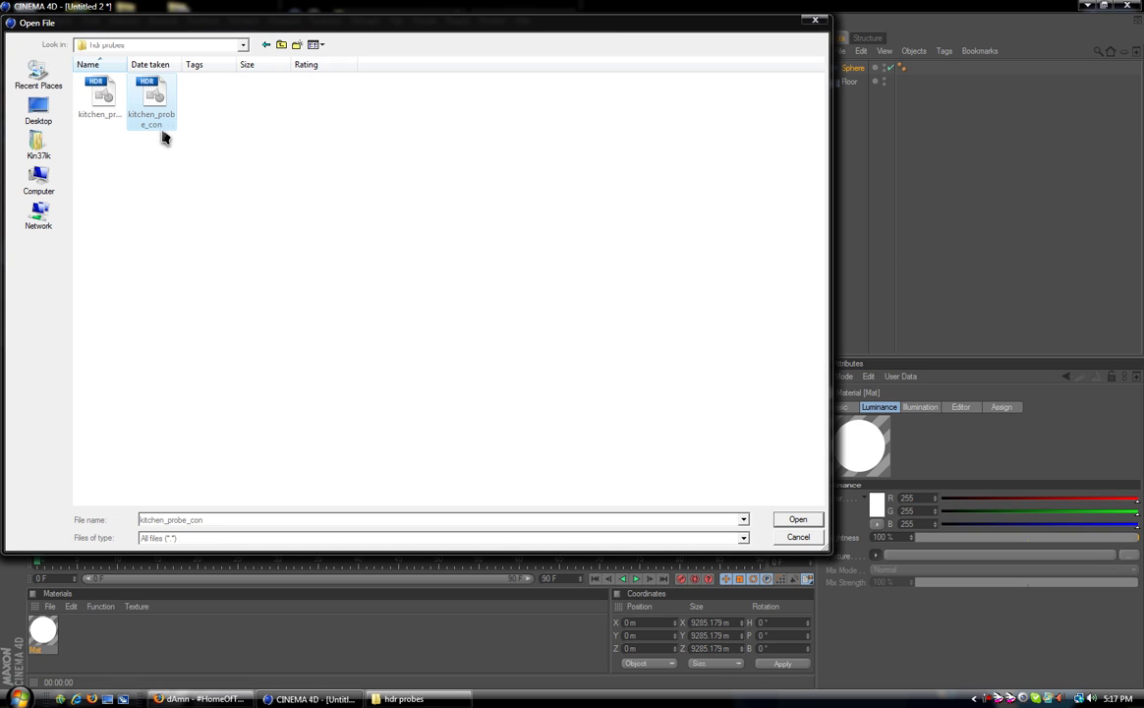
{"action": "left_click", "coordinate": [98, 96]}
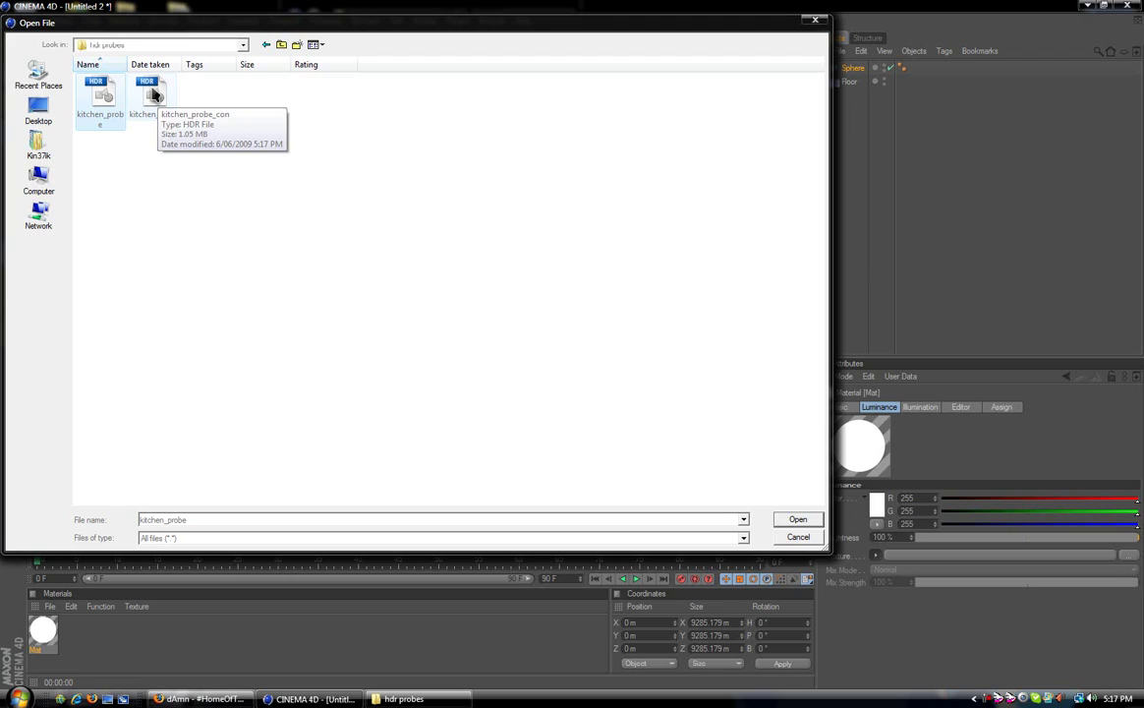
{"action": "left_click", "coordinate": [154, 96]}
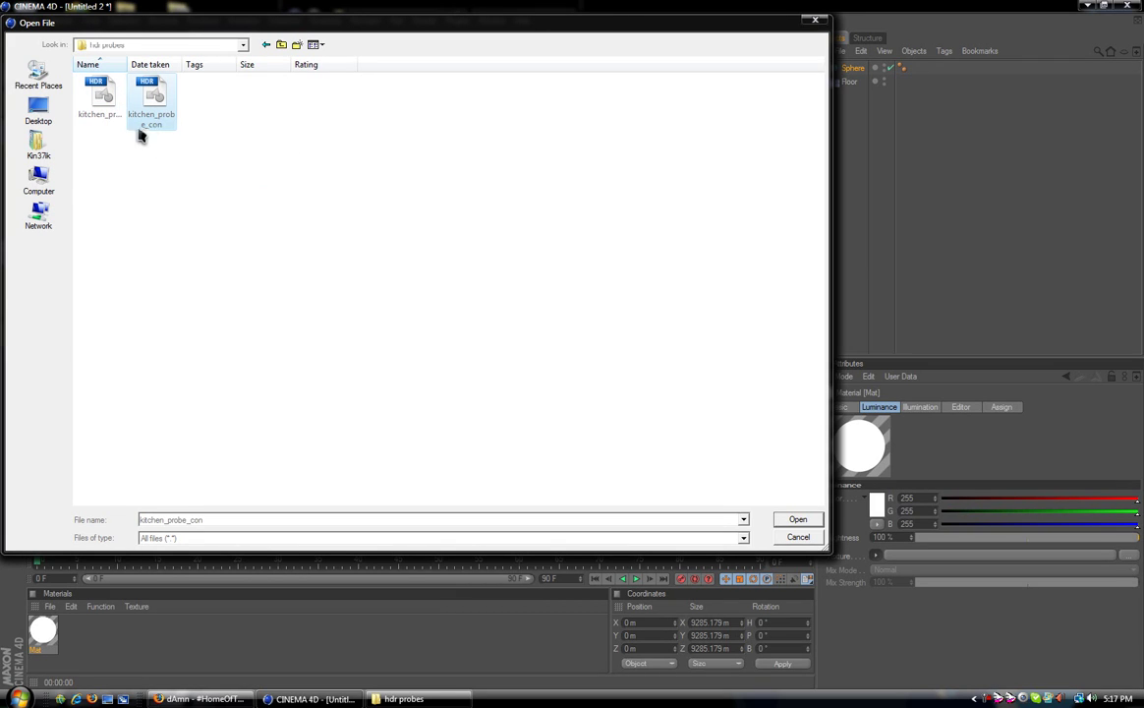
{"action": "left_click", "coordinate": [797, 520]}
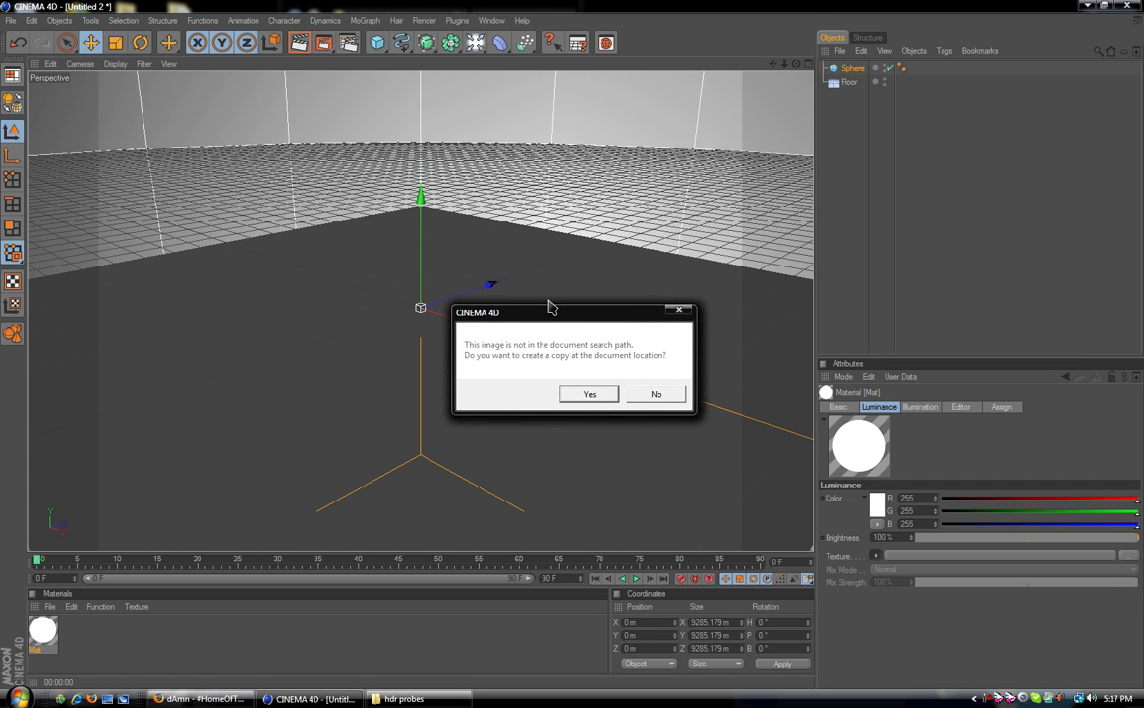
Copy the HDR to the document location and set Luminance brightness 0%, mix strength 50%.
{"action": "left_click", "coordinate": [522, 279]}
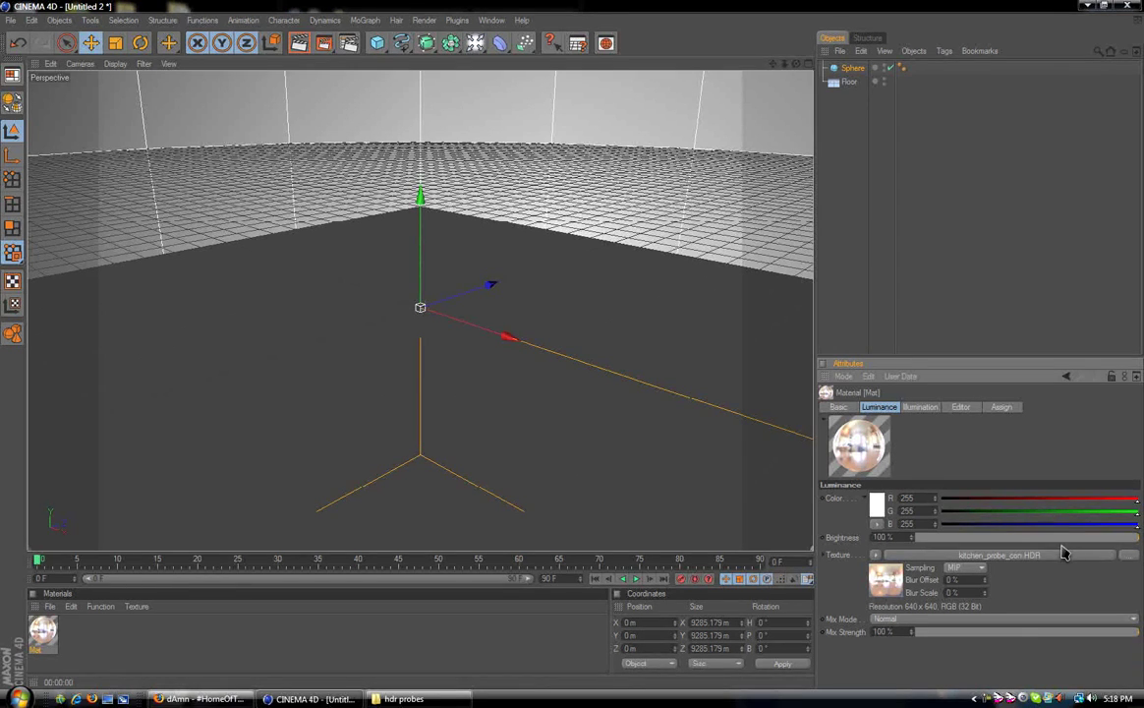
{"action": "left_click_drag", "start_coordinate": [1134, 539], "coordinate": [909, 542]}
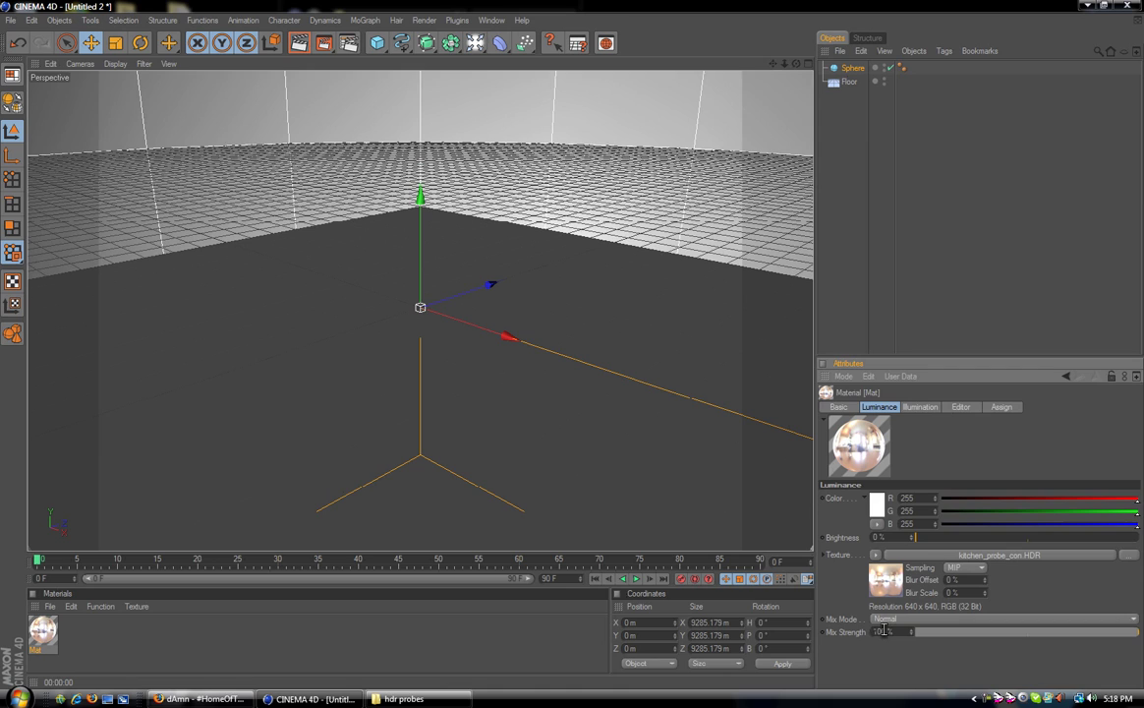
{"action": "left_click_drag", "start_coordinate": [913, 627], "coordinate": [1027, 641]}
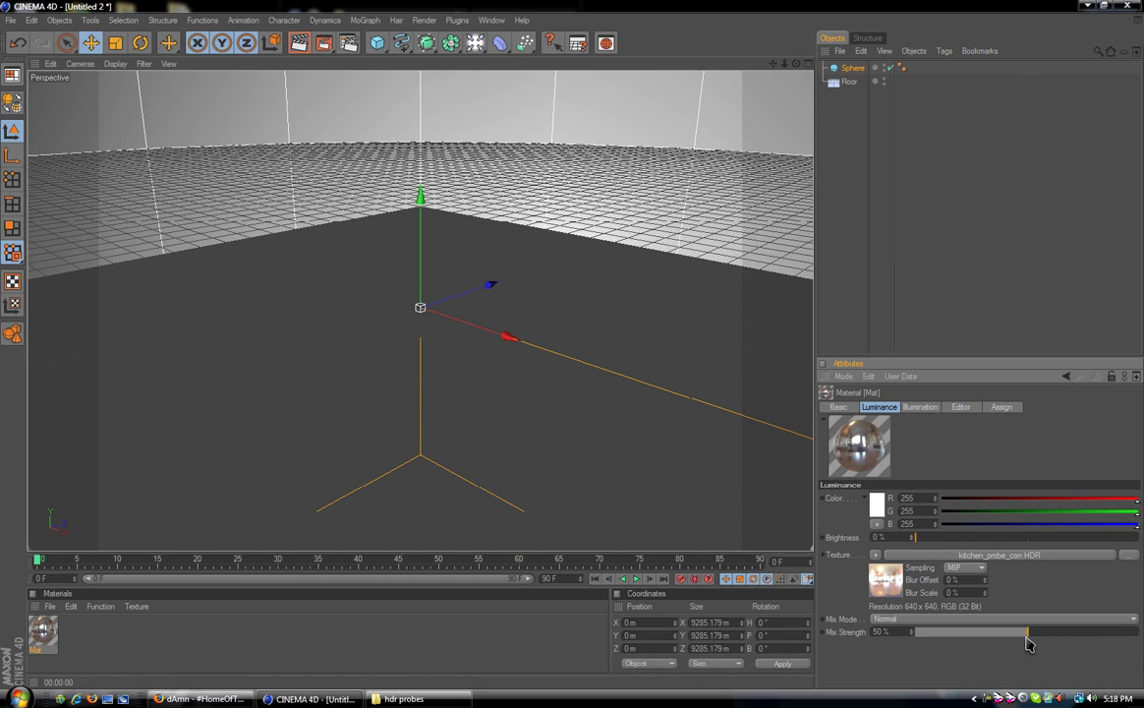
{"action": "mouse_move", "coordinate": [1030, 641]}
{"action": "left_mouse_down"}
{"action": "mouse_move", "coordinate": [1020, 637]}
{"action": "mouse_move", "coordinate": [1045, 640]}
{"action": "mouse_move", "coordinate": [1028, 637]}
{"action": "left_mouse_up"}
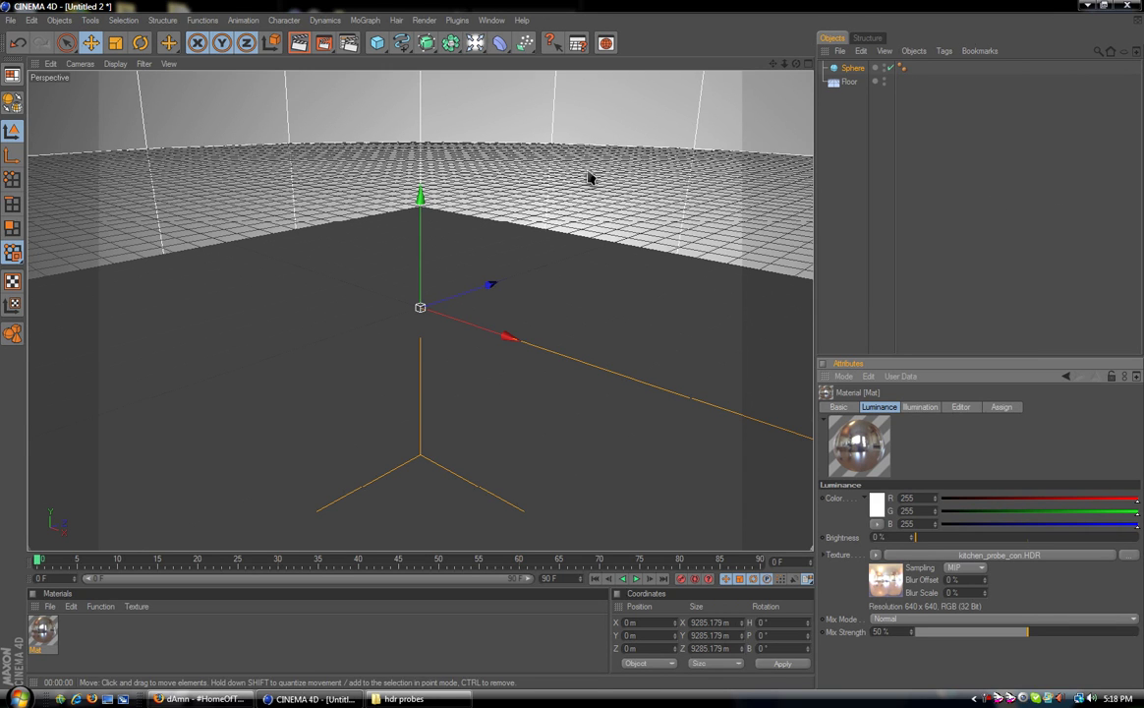
{"action": "left_click_drag", "start_coordinate": [794, 67], "coordinate": [629, 71]}
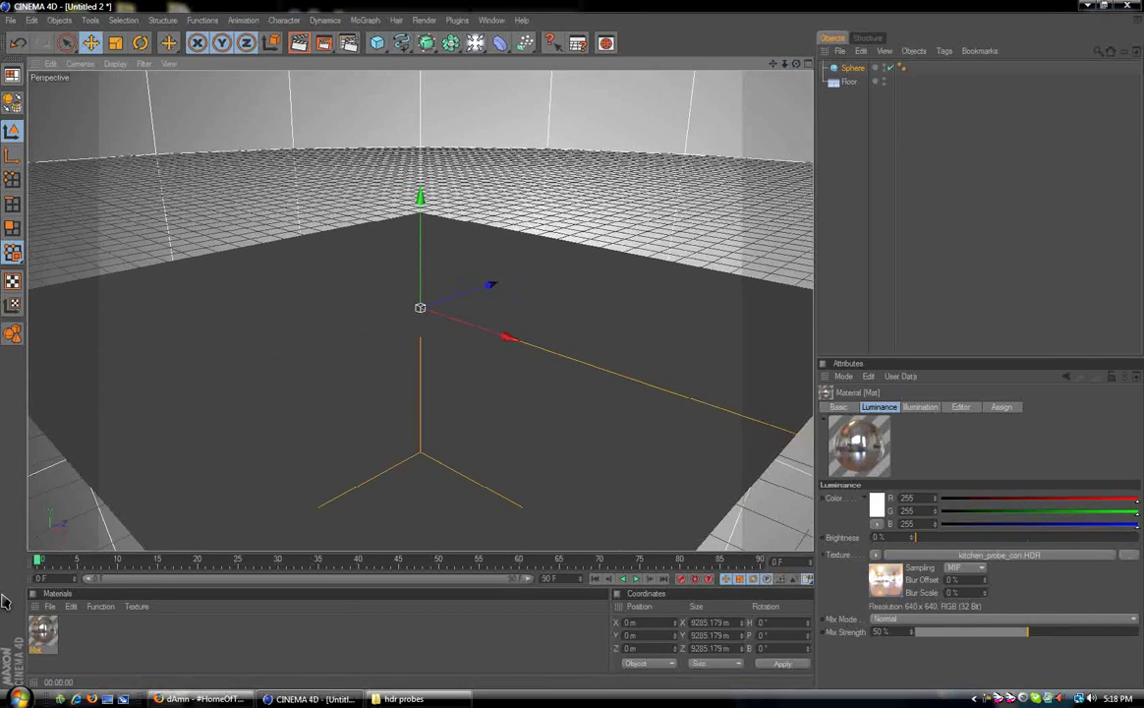
Create a new material named 'reflective' and enable its Reflection channel.
{"action": "left_click", "coordinate": [52, 608]}
{"action": "left_click", "coordinate": [75, 444]}
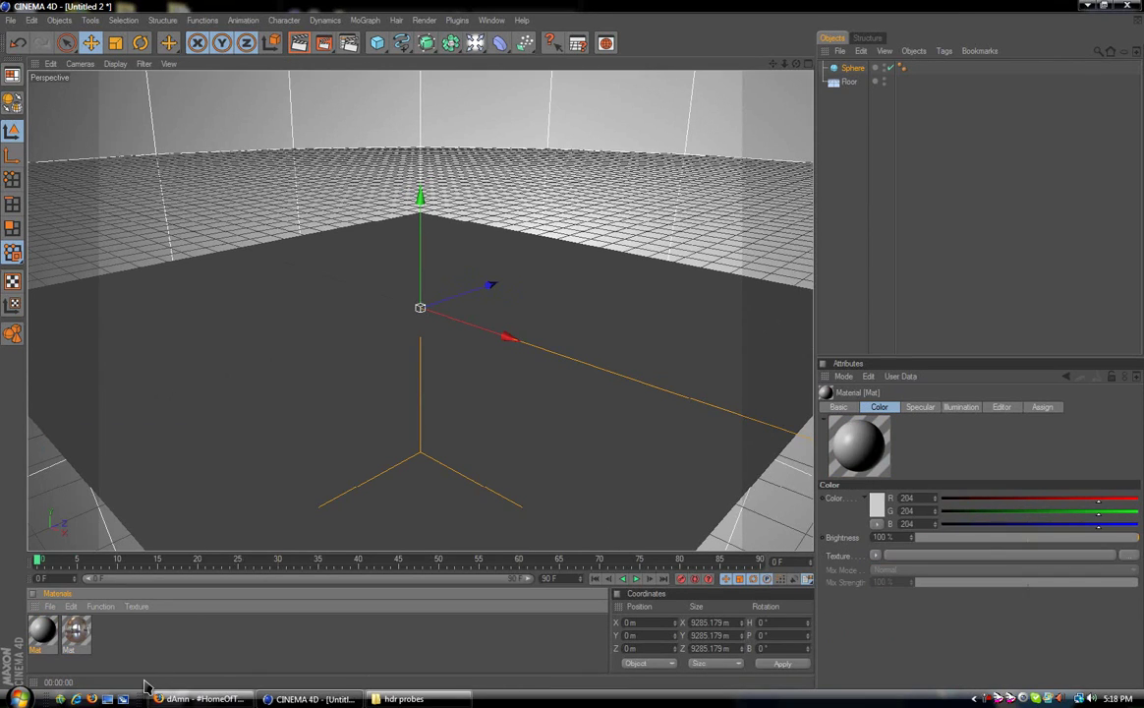
{"action": "left_click", "coordinate": [838, 406]}
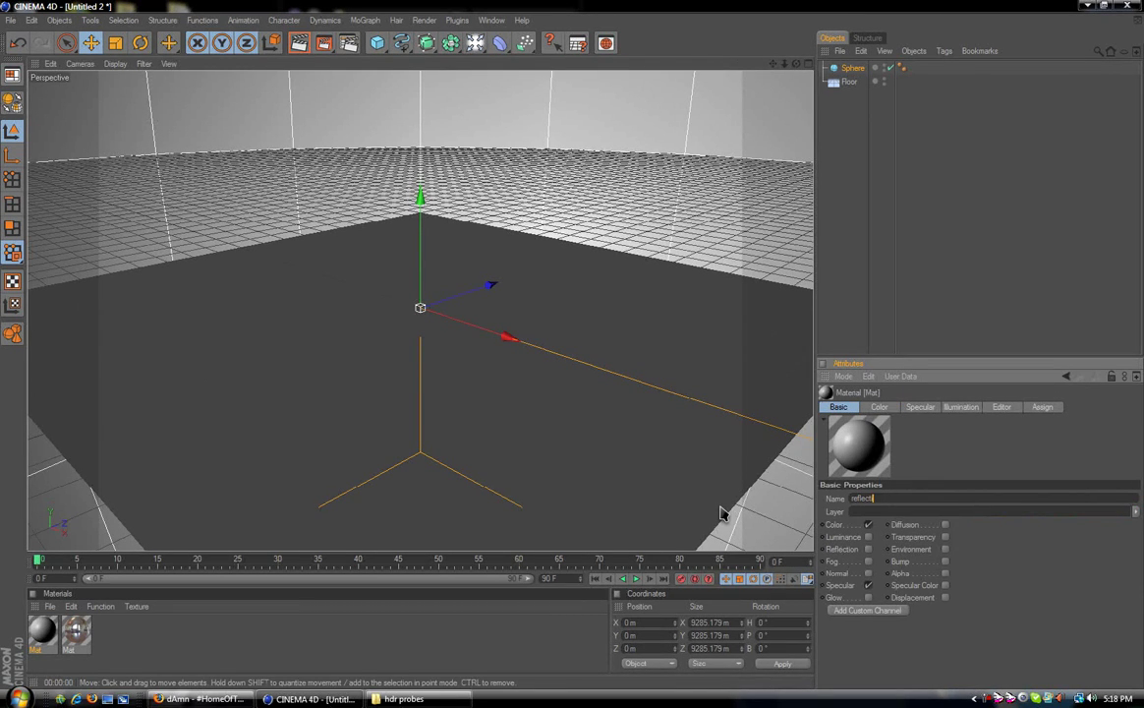
{"action": "type", "text": "reflective"}
{"action": "key", "text": "Return"}
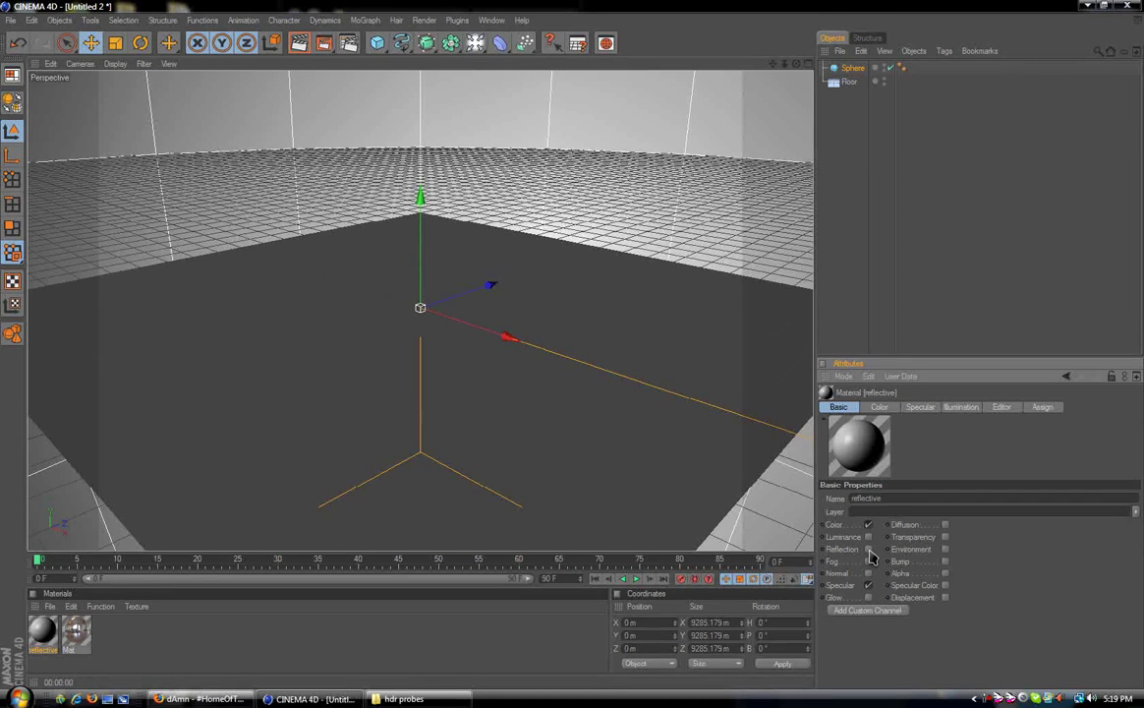
{"action": "left_click", "coordinate": [868, 550]}
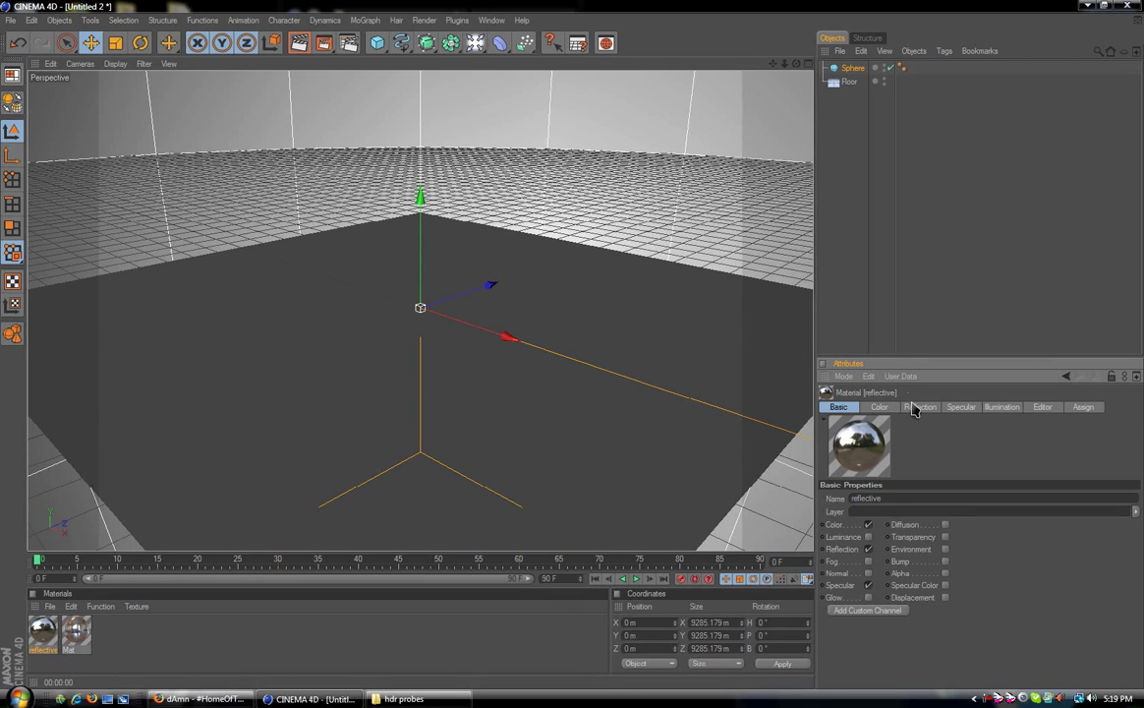
Lower reflection brightness to 10% and set specular height 26%, inner width 28%.
{"action": "left_click", "coordinate": [878, 407]}
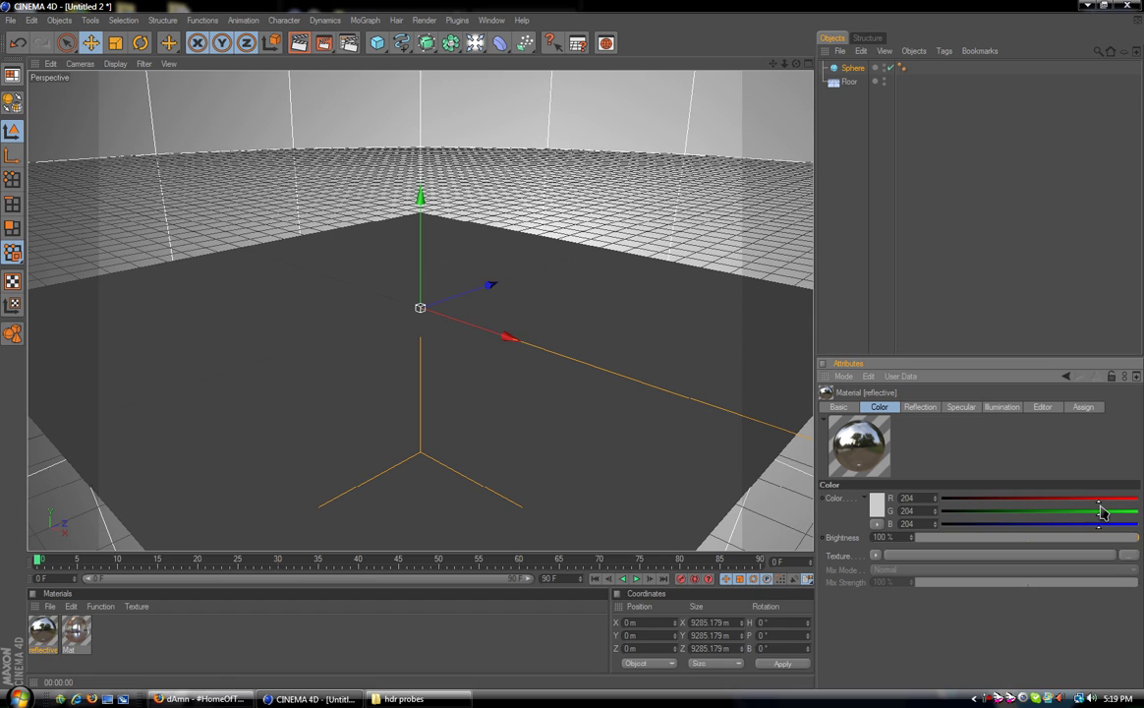
{"action": "left_click", "coordinate": [915, 415]}
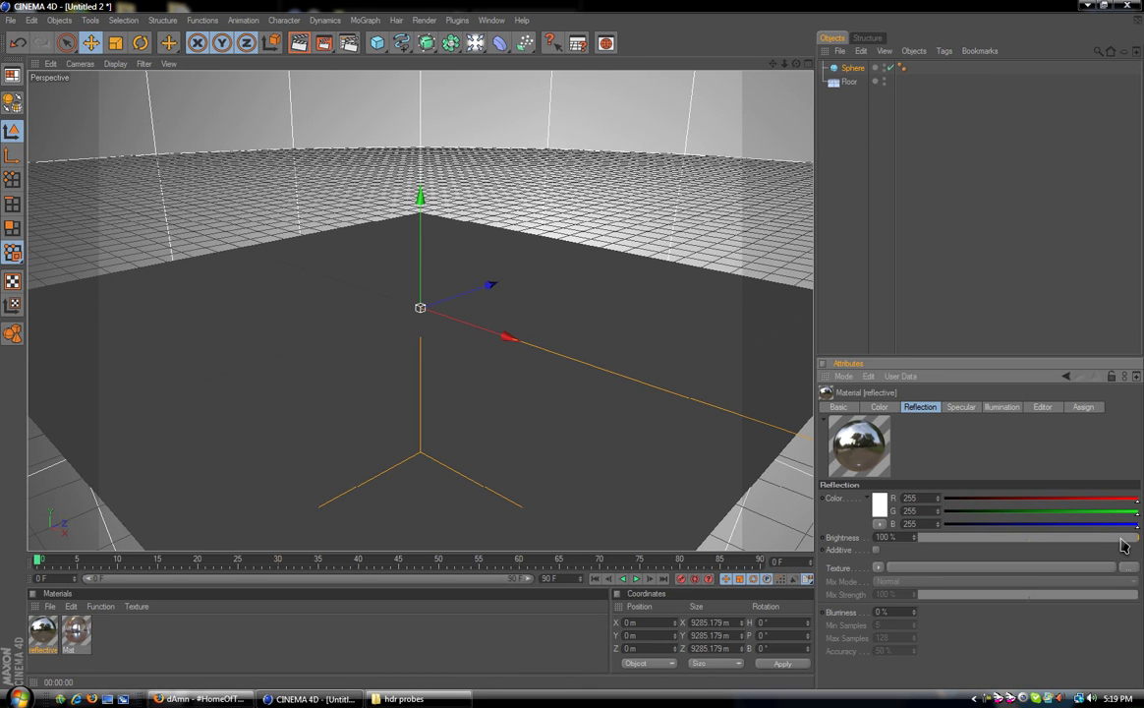
{"action": "left_click_drag", "start_coordinate": [1125, 540], "coordinate": [942, 547]}
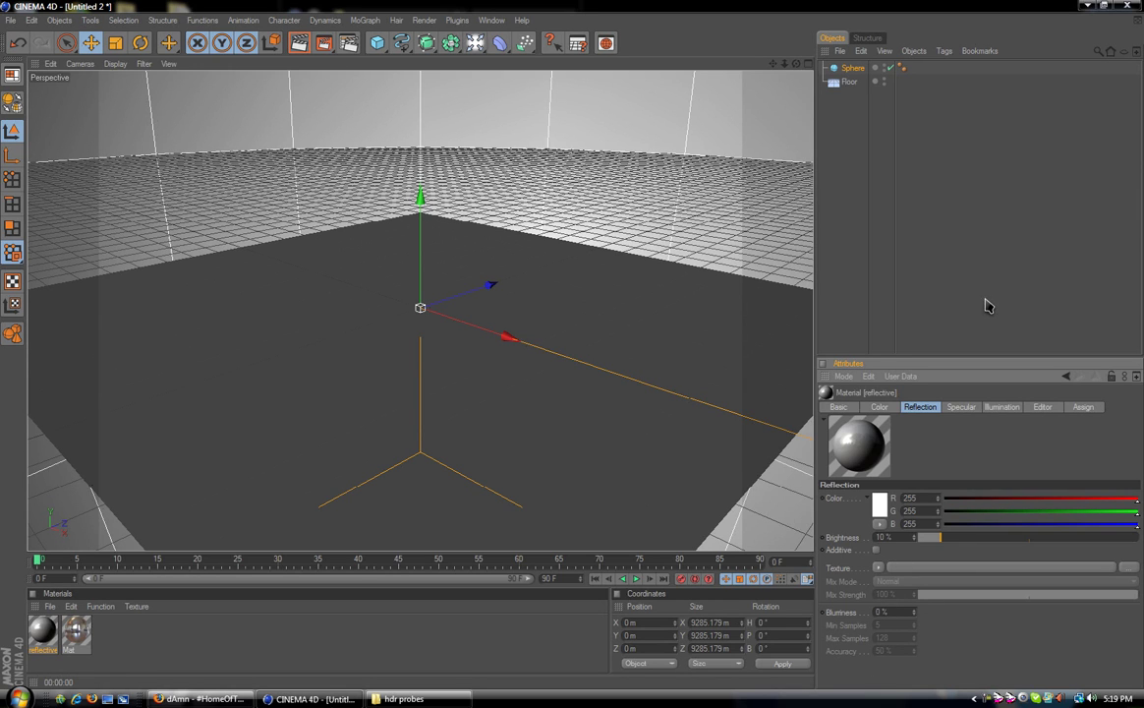
{"action": "left_click", "coordinate": [961, 409]}
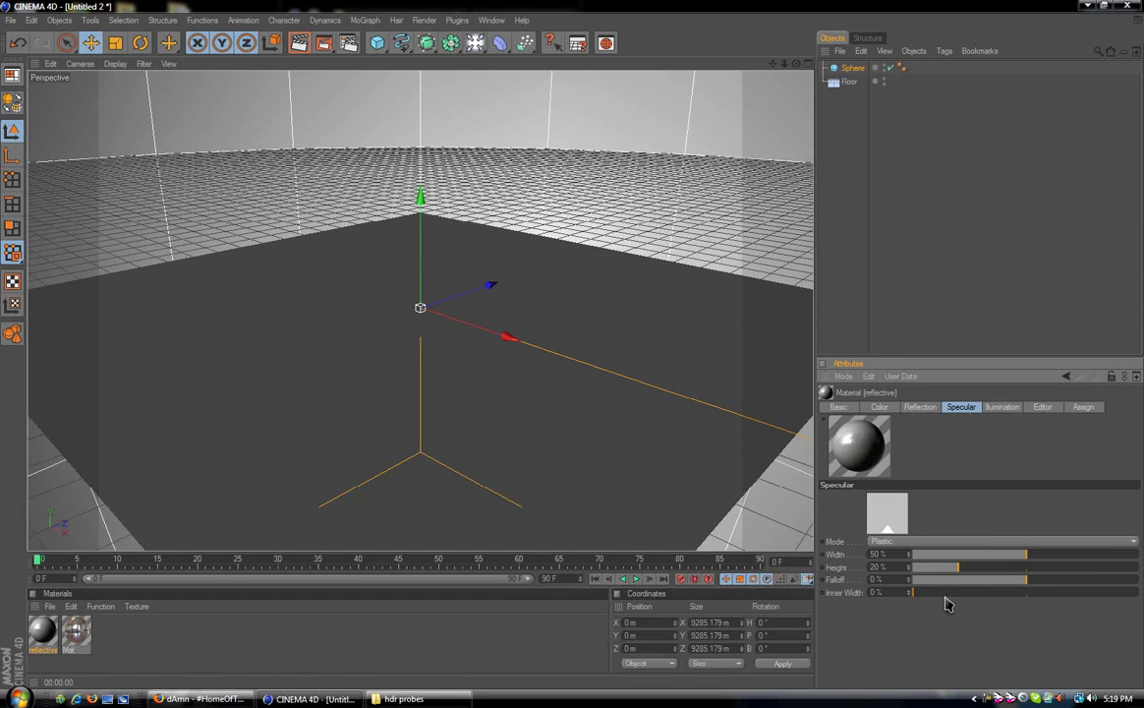
{"action": "left_click_drag", "start_coordinate": [947, 593], "coordinate": [972, 571]}
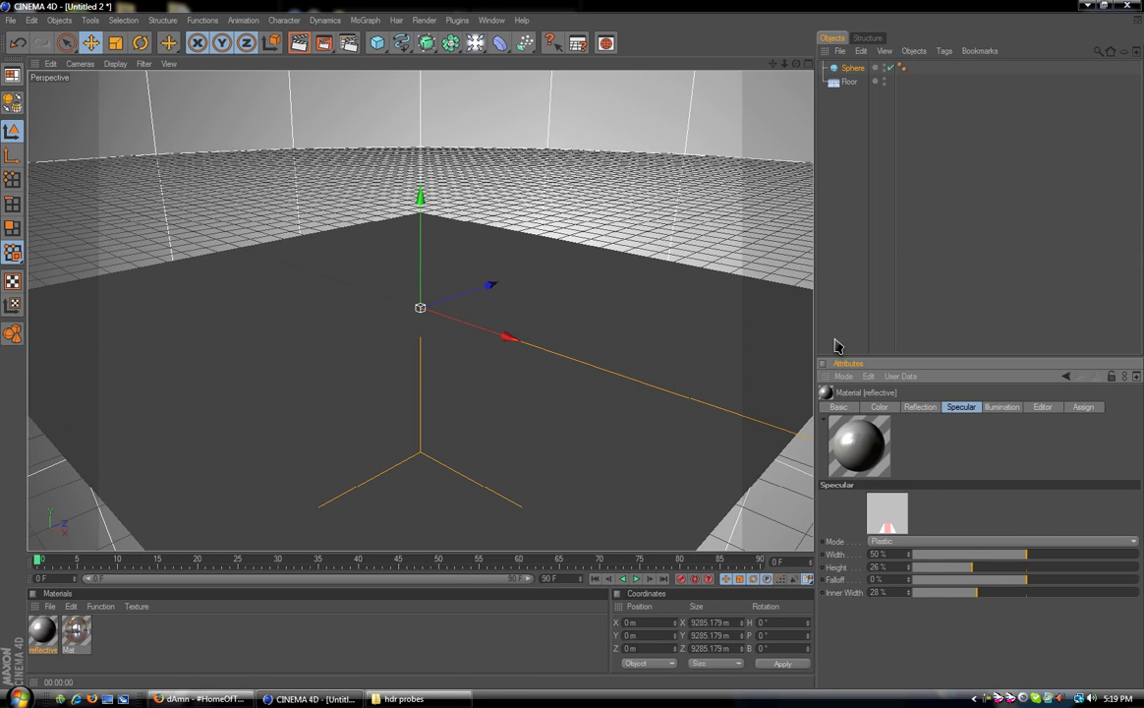
{"action": "left_click", "coordinate": [920, 407]}
Create a new Mat material with Reflection and Bump on, Specular off, and faint reflection.
{"action": "left_click", "coordinate": [154, 644]}
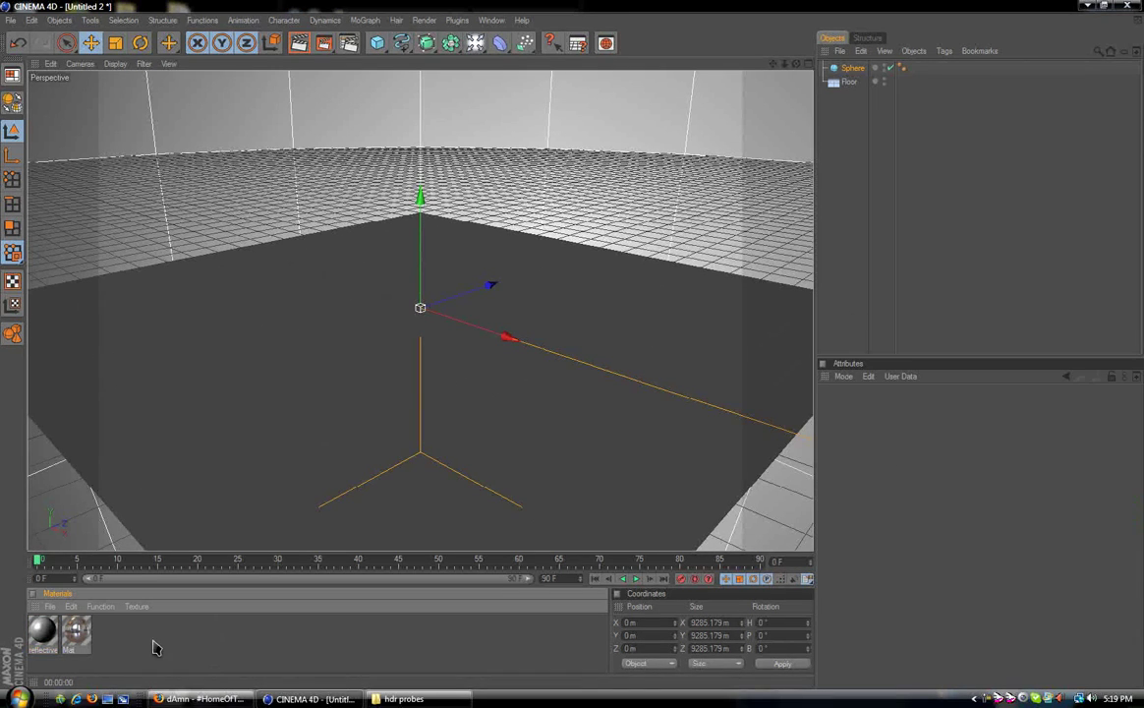
{"action": "left_click", "coordinate": [49, 605]}
{"action": "left_click", "coordinate": [79, 446]}
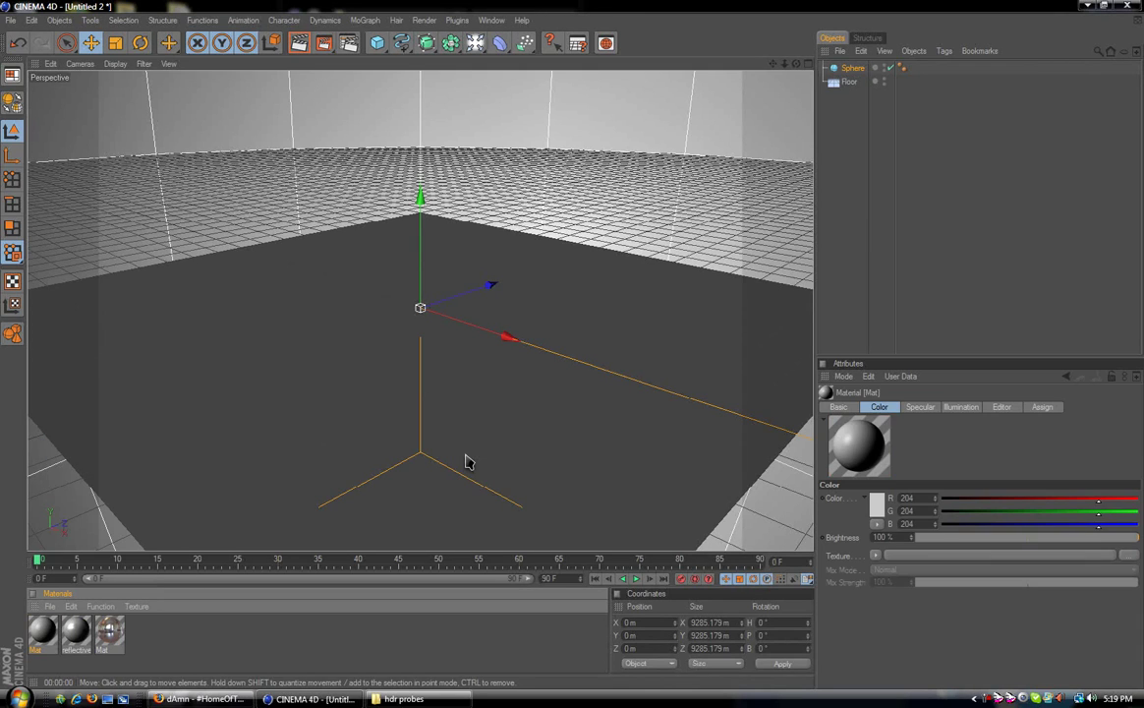
{"action": "left_click", "coordinate": [838, 407]}
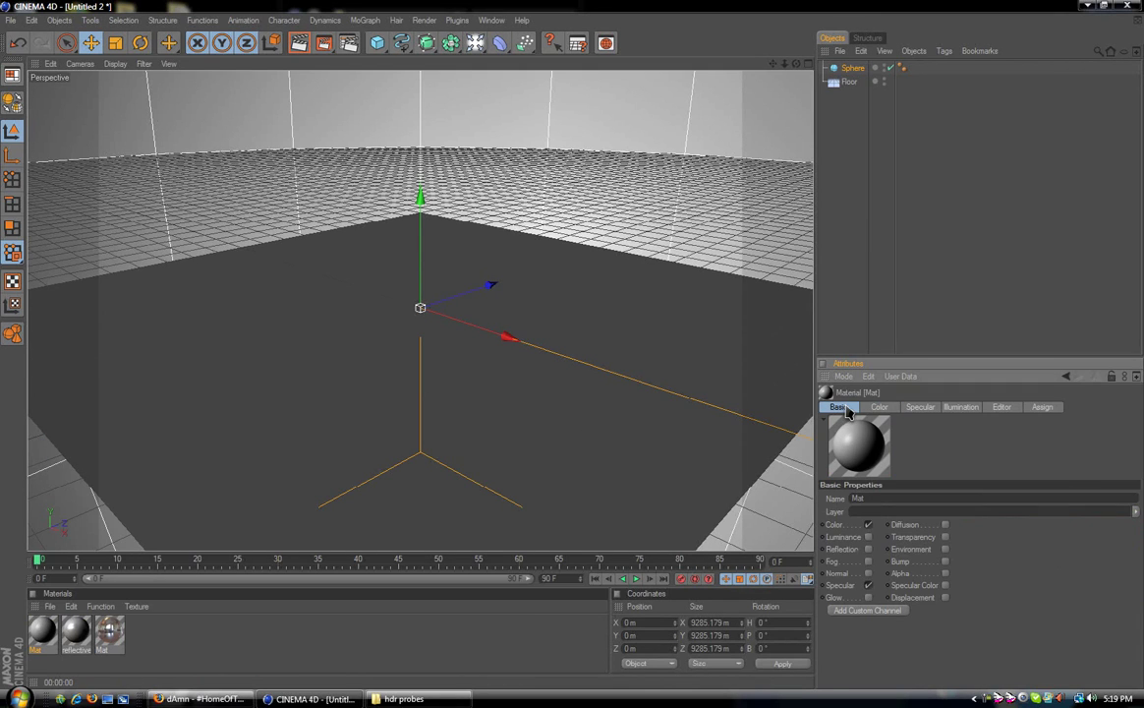
{"action": "left_click", "coordinate": [868, 548]}
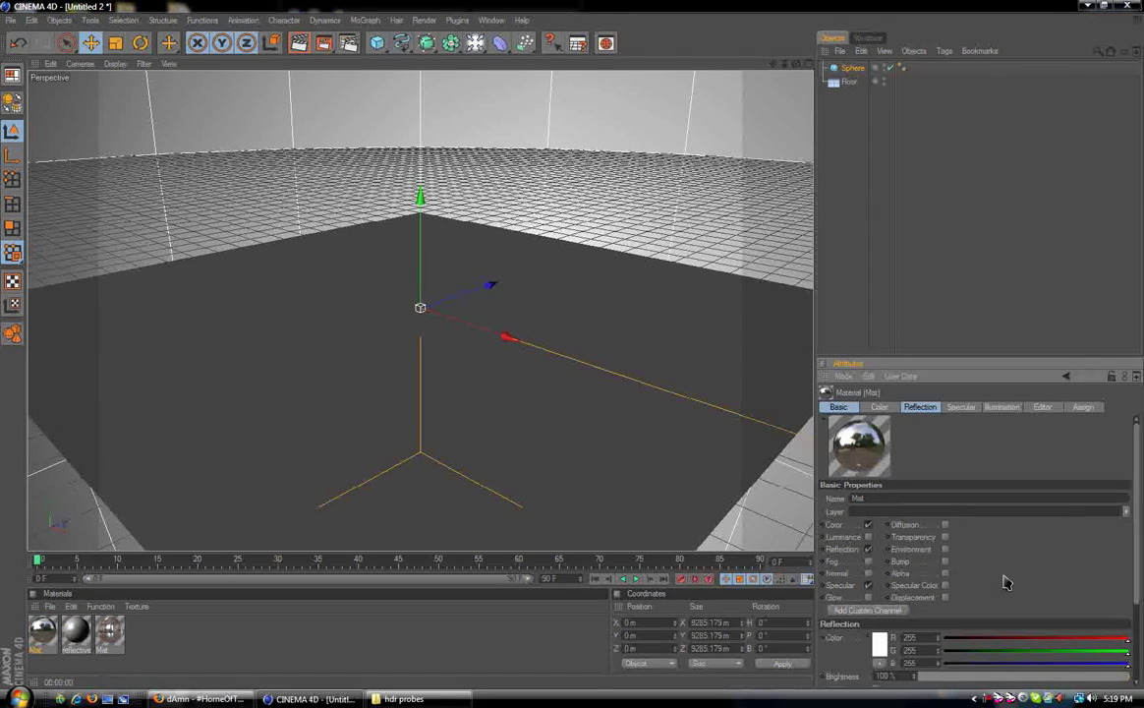
{"action": "left_click", "coordinate": [945, 562]}
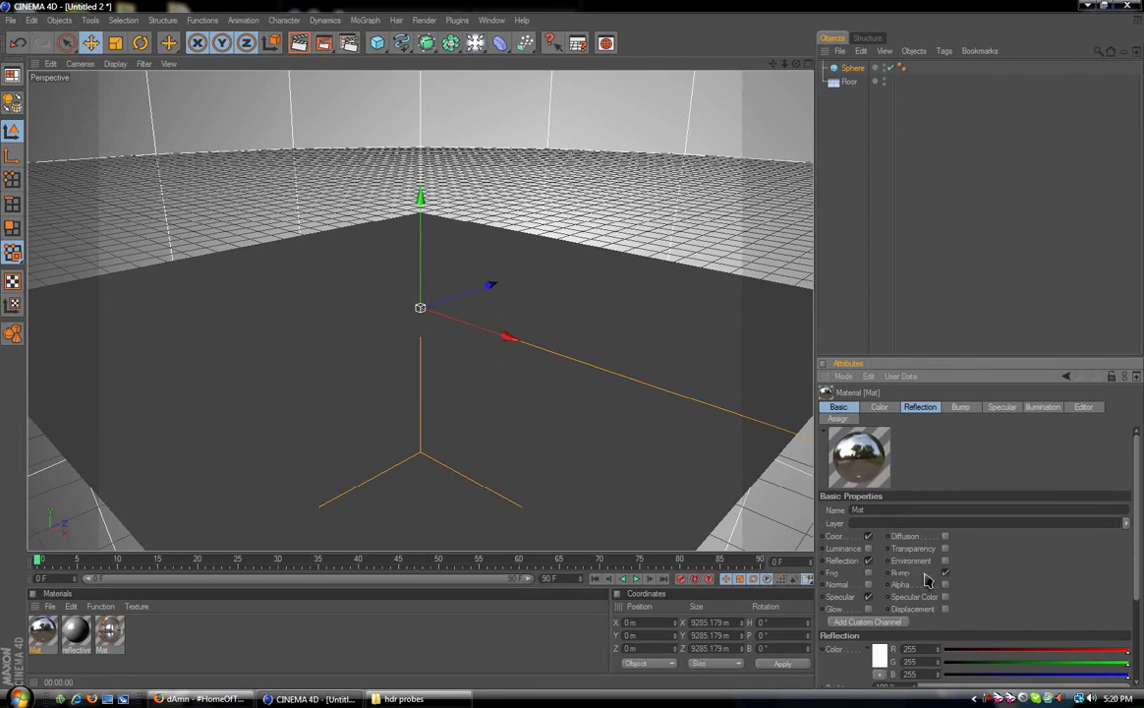
{"action": "left_click", "coordinate": [867, 597]}
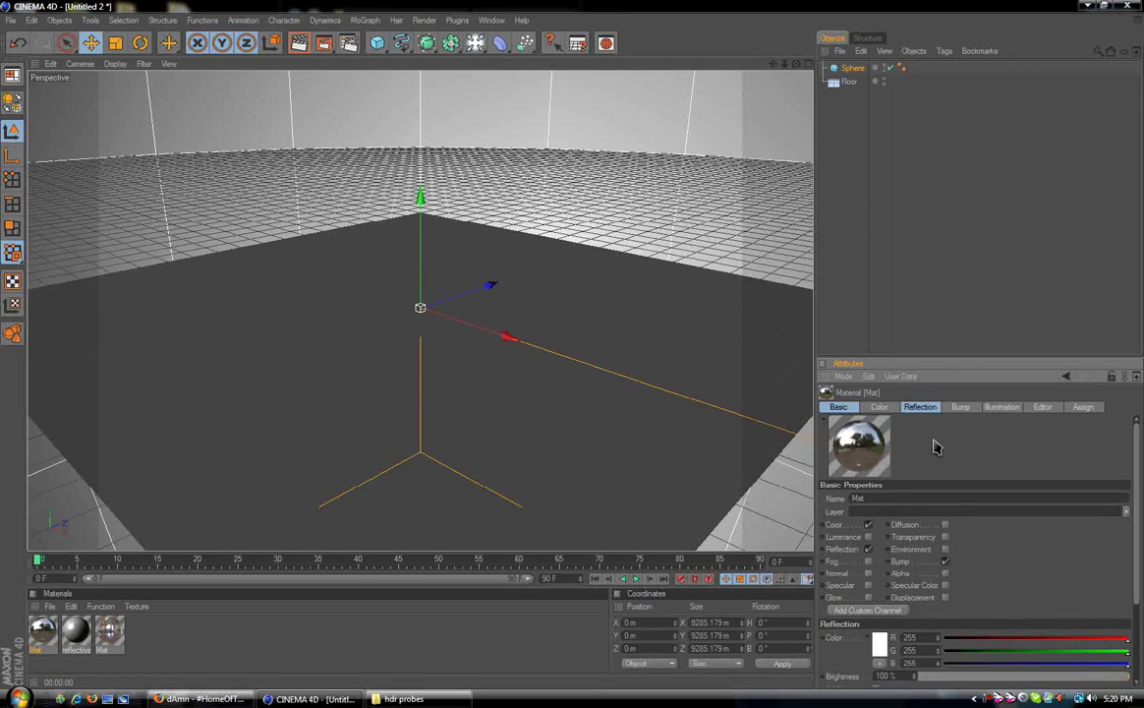
{"action": "left_click", "coordinate": [919, 410]}
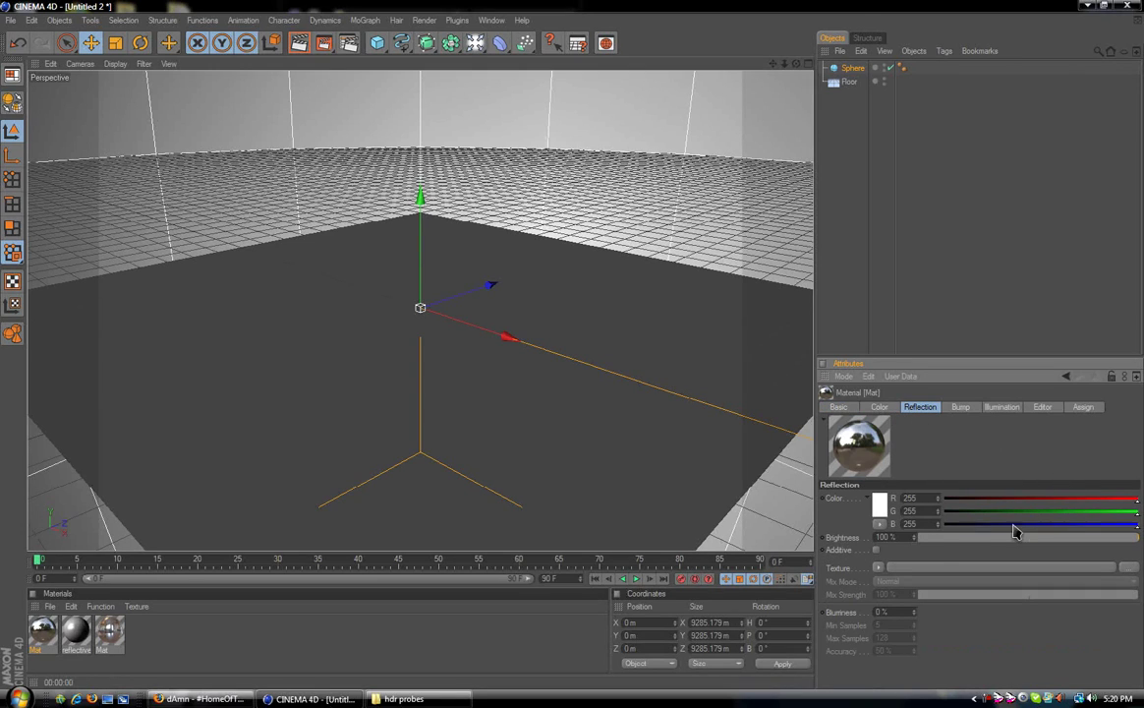
{"action": "left_click_drag", "start_coordinate": [1014, 537], "coordinate": [934, 543]}
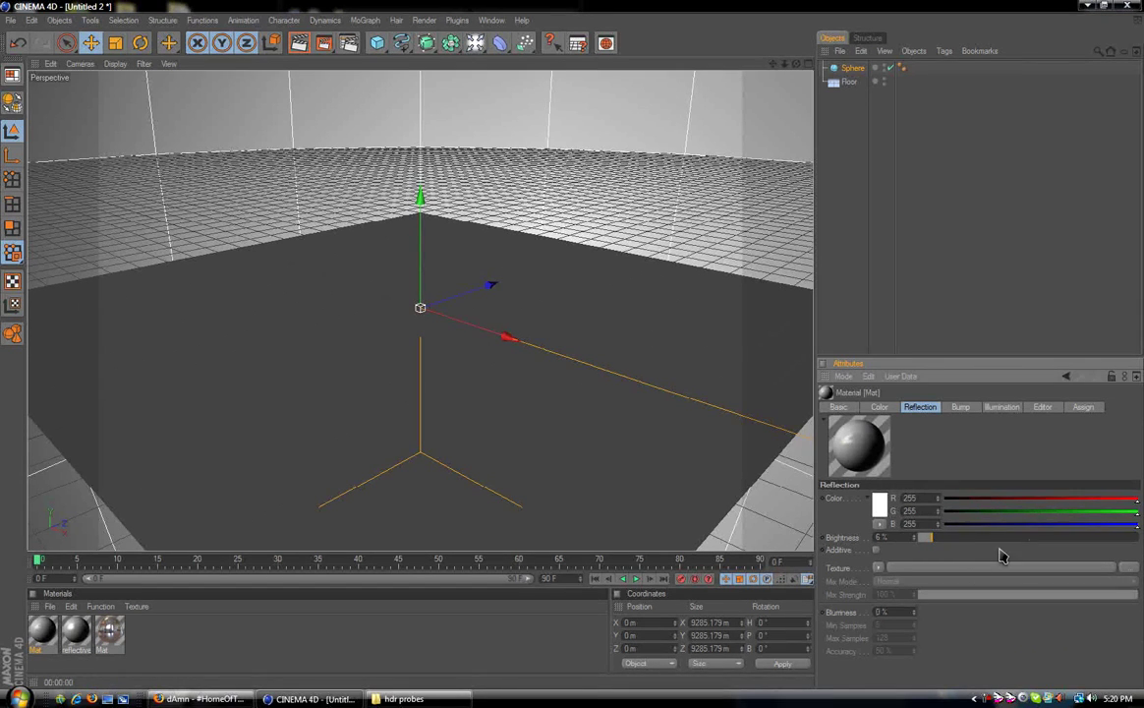
Use a Noise texture for the Bump channel at 3% strength.
{"action": "left_click", "coordinate": [960, 409]}
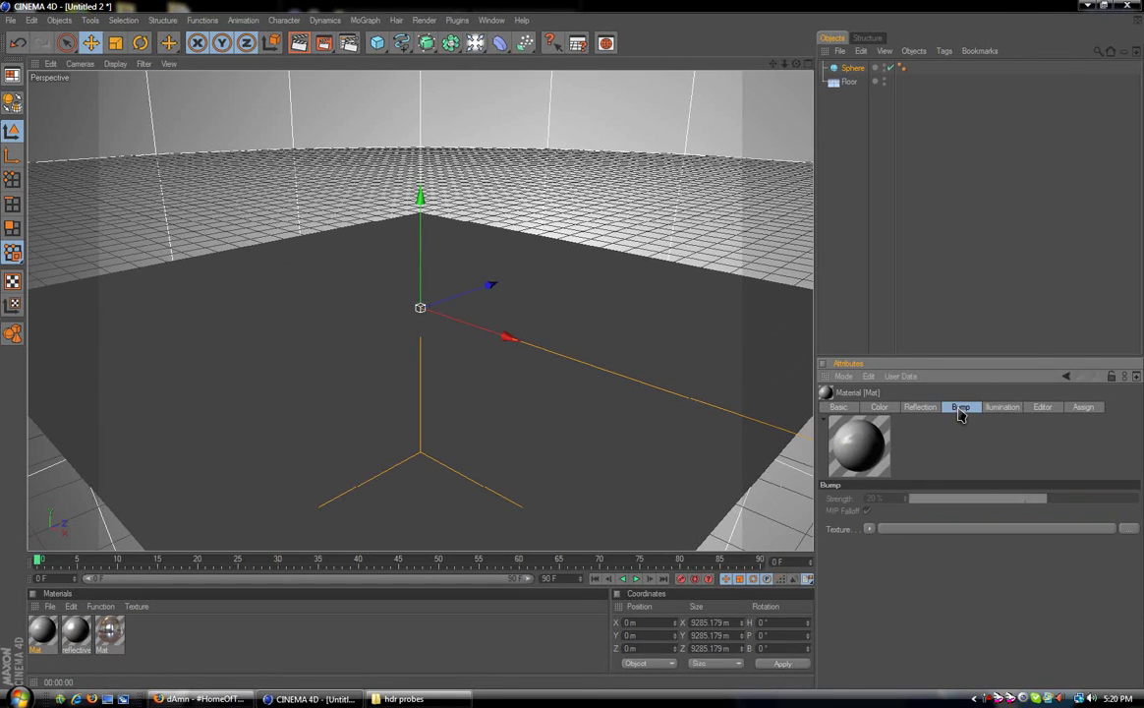
{"action": "left_click", "coordinate": [869, 529]}
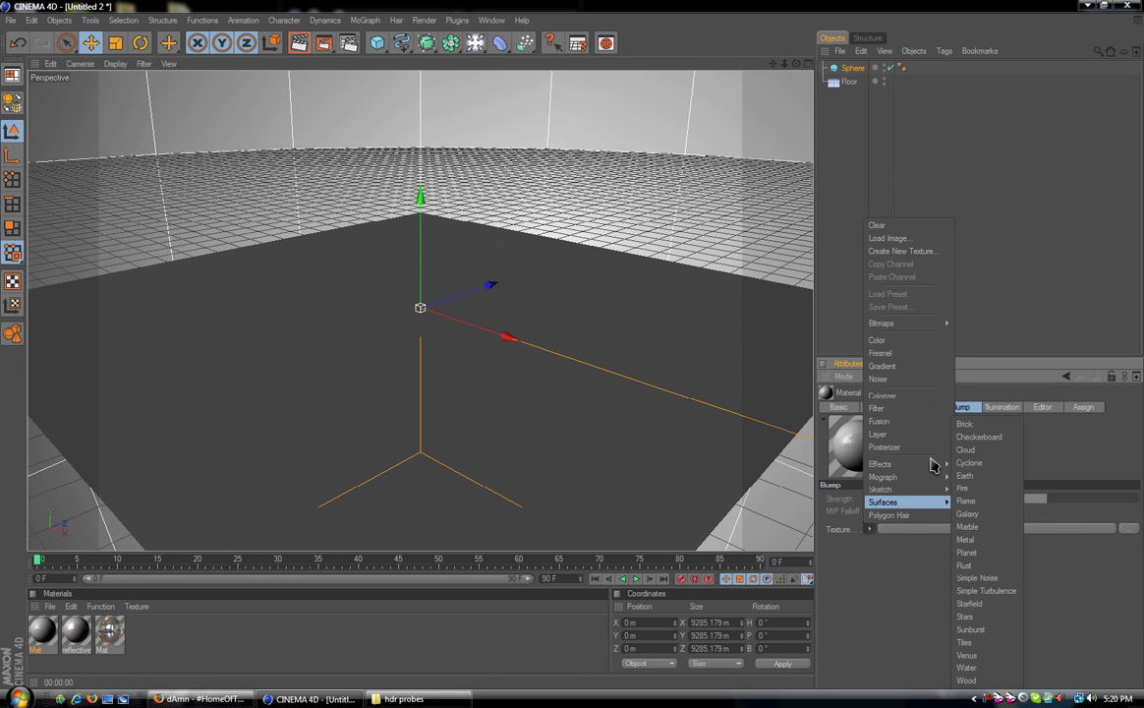
{"action": "left_click", "coordinate": [880, 381]}
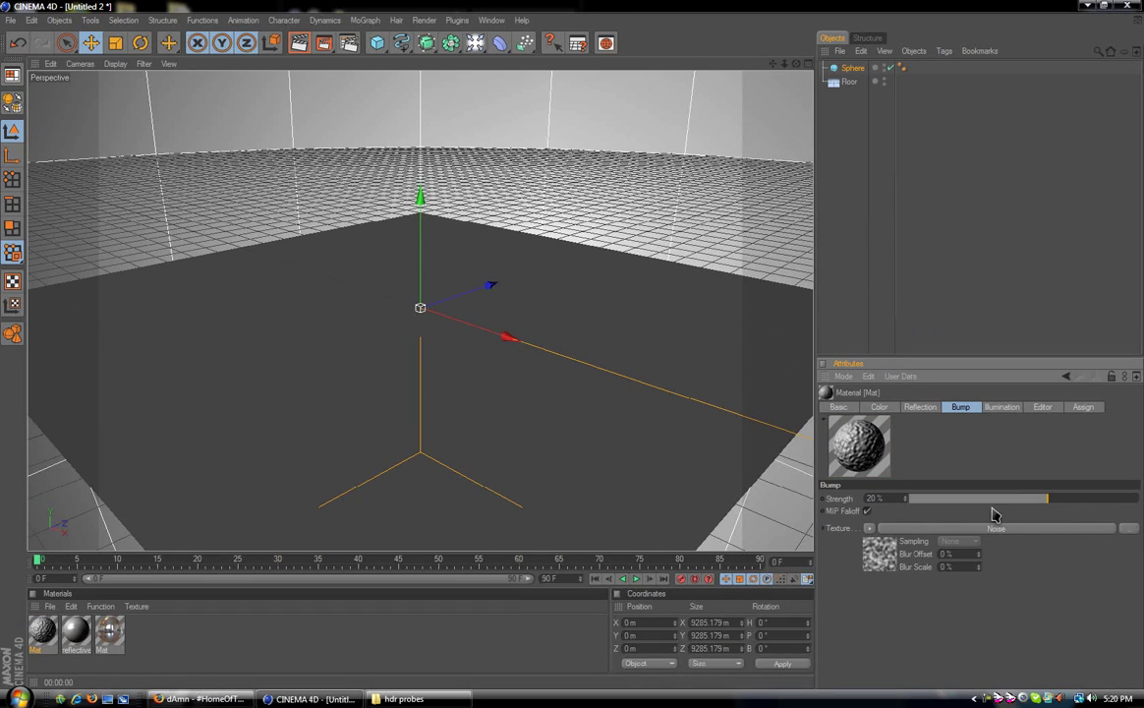
{"action": "left_click_drag", "start_coordinate": [1047, 510], "coordinate": [1031, 509]}
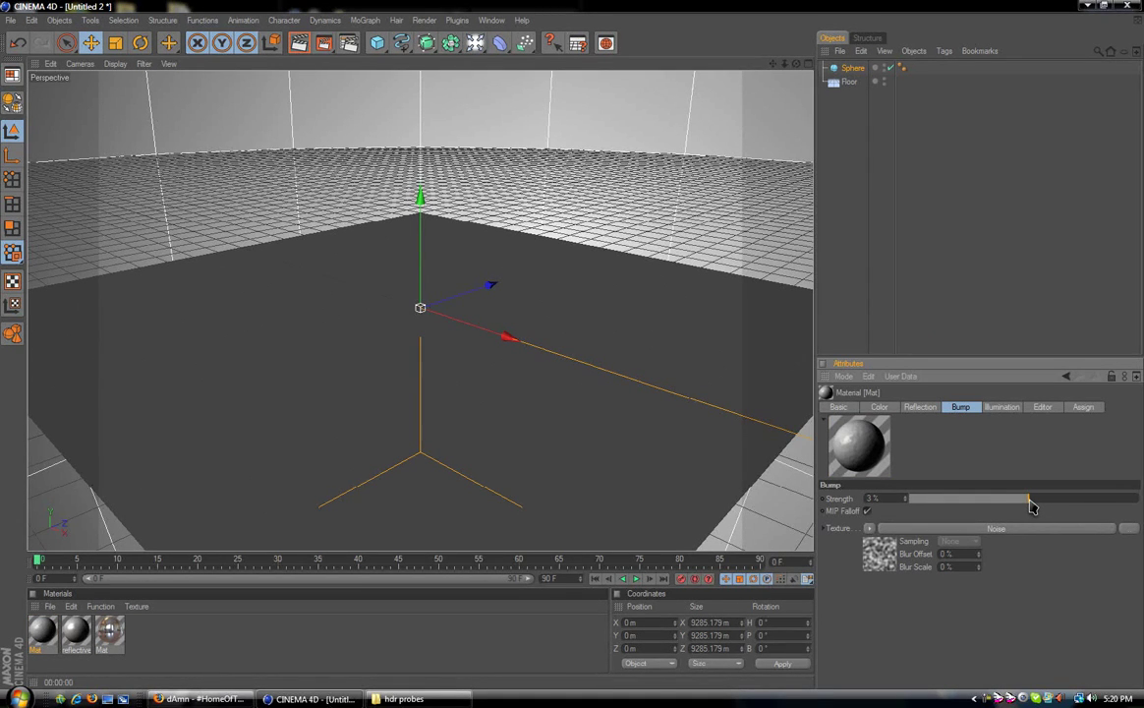
{"action": "left_click", "coordinate": [1029, 500]}
Set the Mat colour to pale green, RGB 149, 187, 148.
{"action": "left_click", "coordinate": [879, 407]}
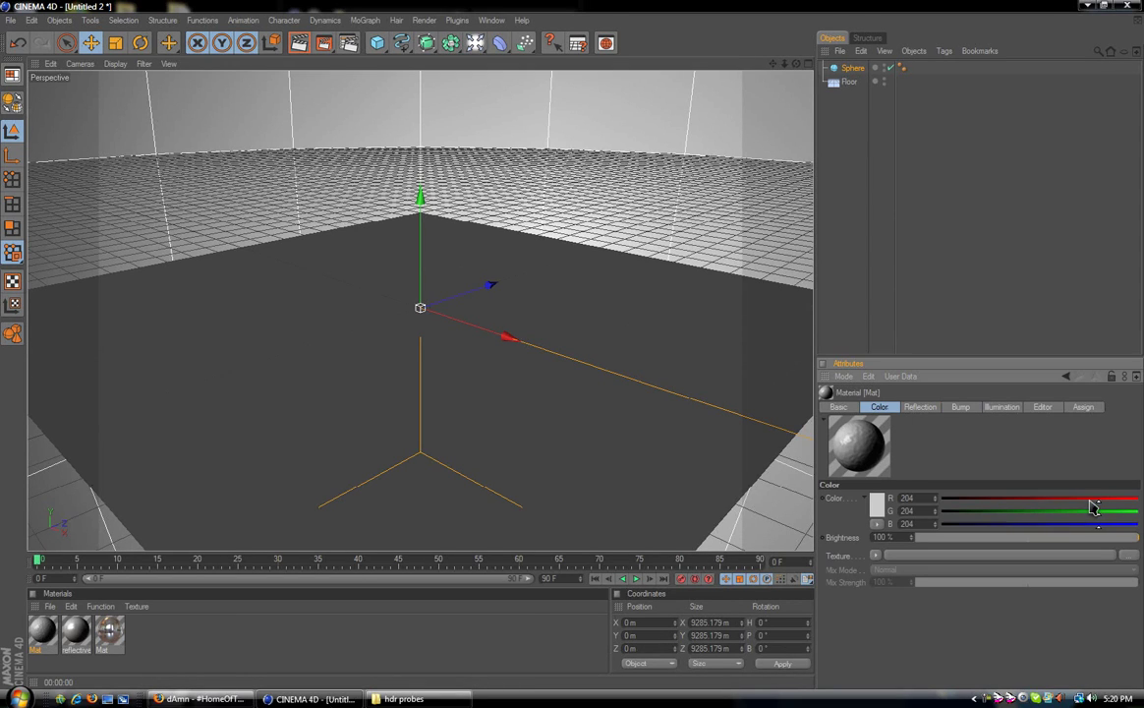
{"action": "mouse_move", "coordinate": [1093, 498]}
{"action": "left_mouse_down"}
{"action": "mouse_move", "coordinate": [1070, 498]}
{"action": "mouse_move", "coordinate": [1074, 512]}
{"action": "left_mouse_up"}
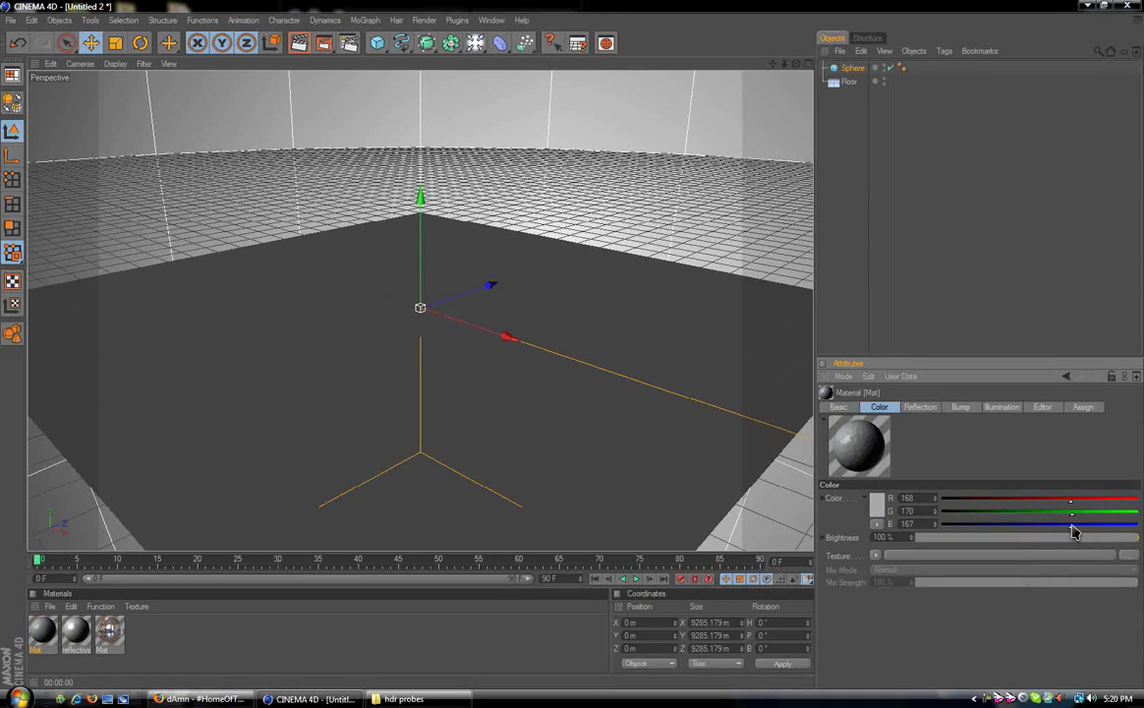
{"action": "mouse_move", "coordinate": [1070, 512]}
{"action": "left_mouse_down"}
{"action": "mouse_move", "coordinate": [1084, 512]}
{"action": "mouse_move", "coordinate": [1056, 500]}
{"action": "left_mouse_up"}
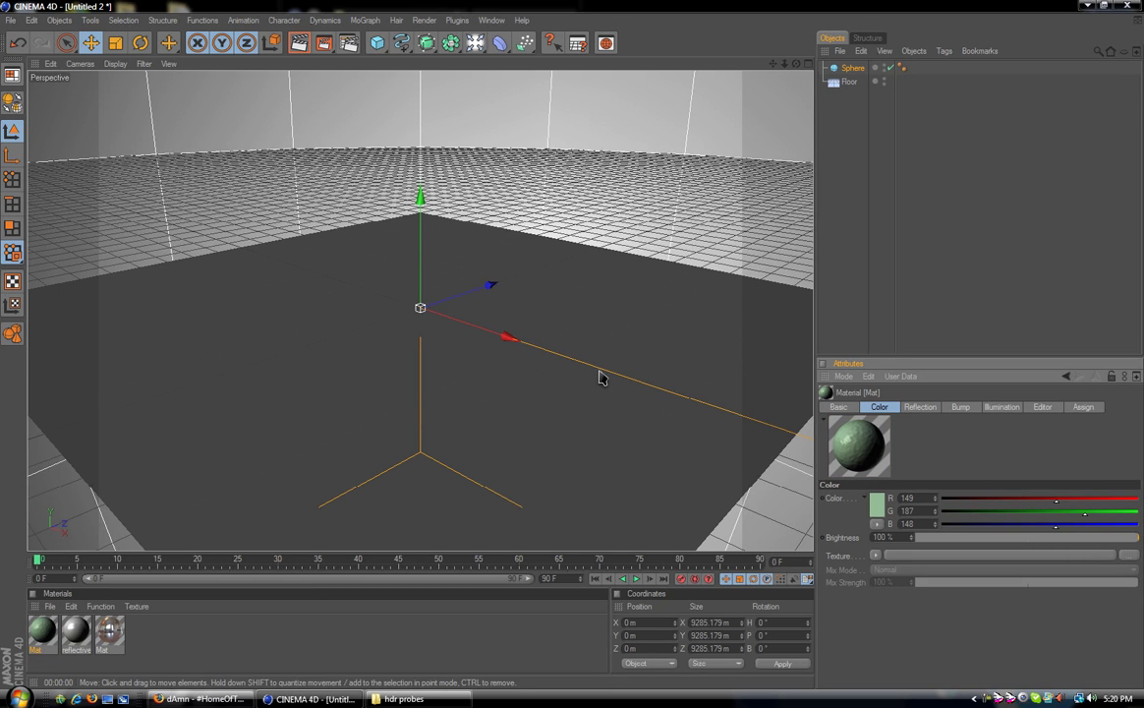
Apply the green Mat material to the Floor.
{"action": "left_click", "coordinate": [932, 251]}
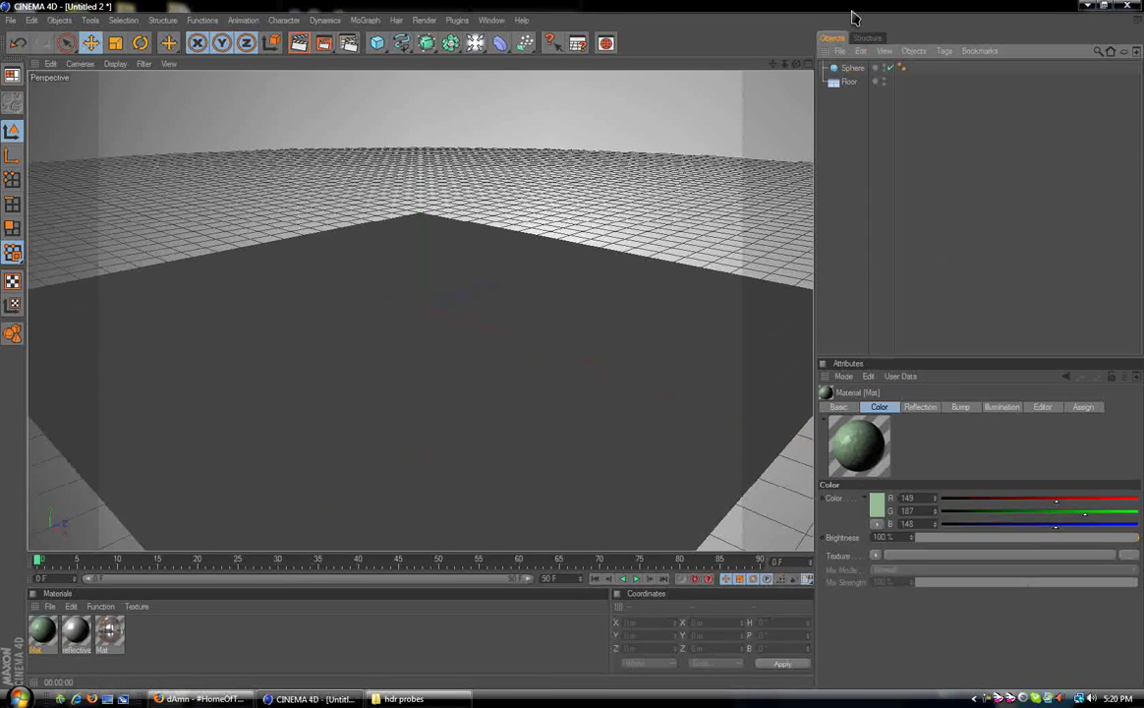
{"action": "left_click", "coordinate": [38, 638]}
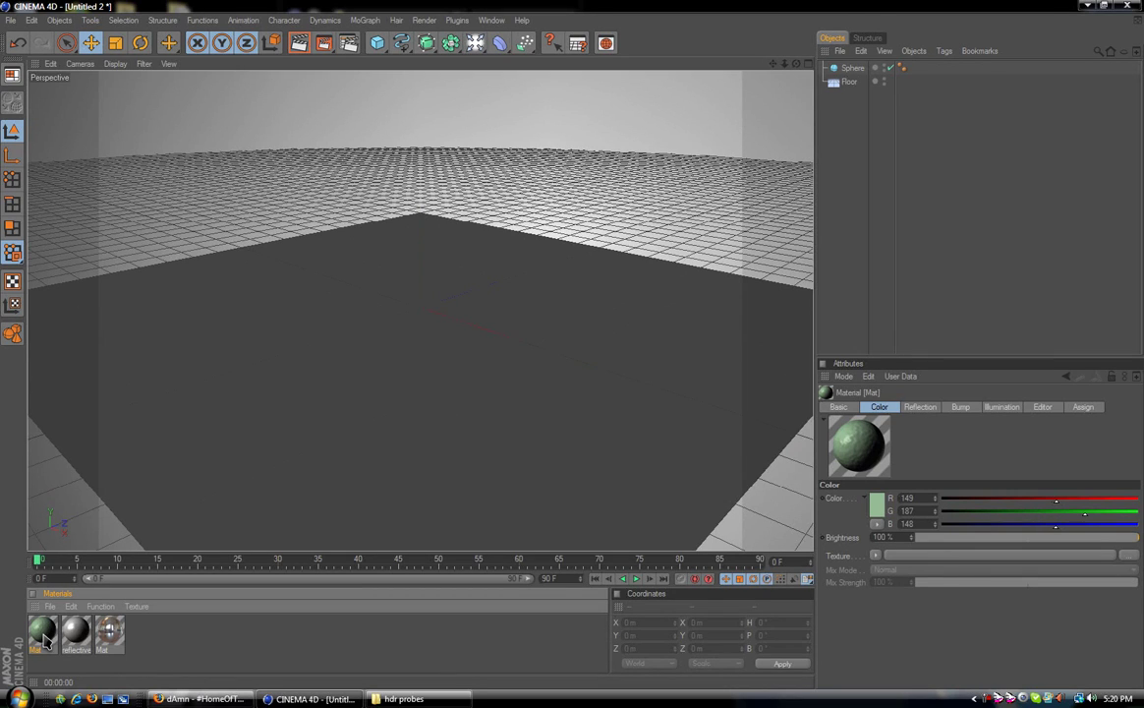
{"action": "left_click_drag", "start_coordinate": [44, 640], "coordinate": [841, 84]}
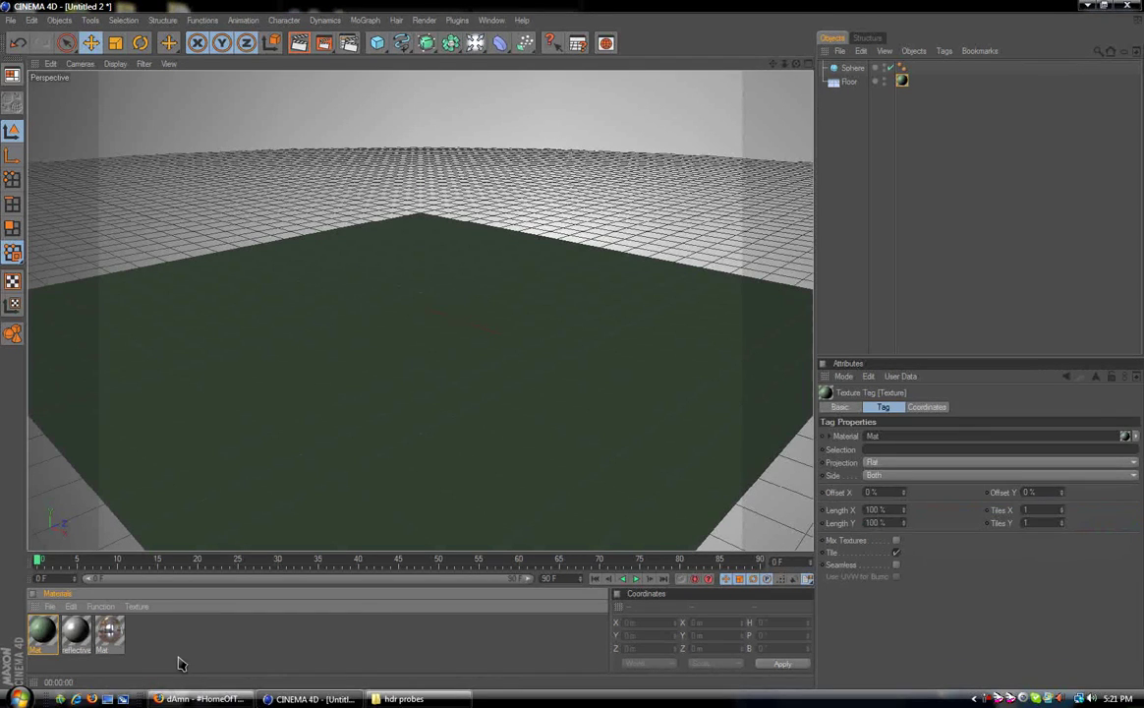
{"action": "left_click", "coordinate": [76, 634]}
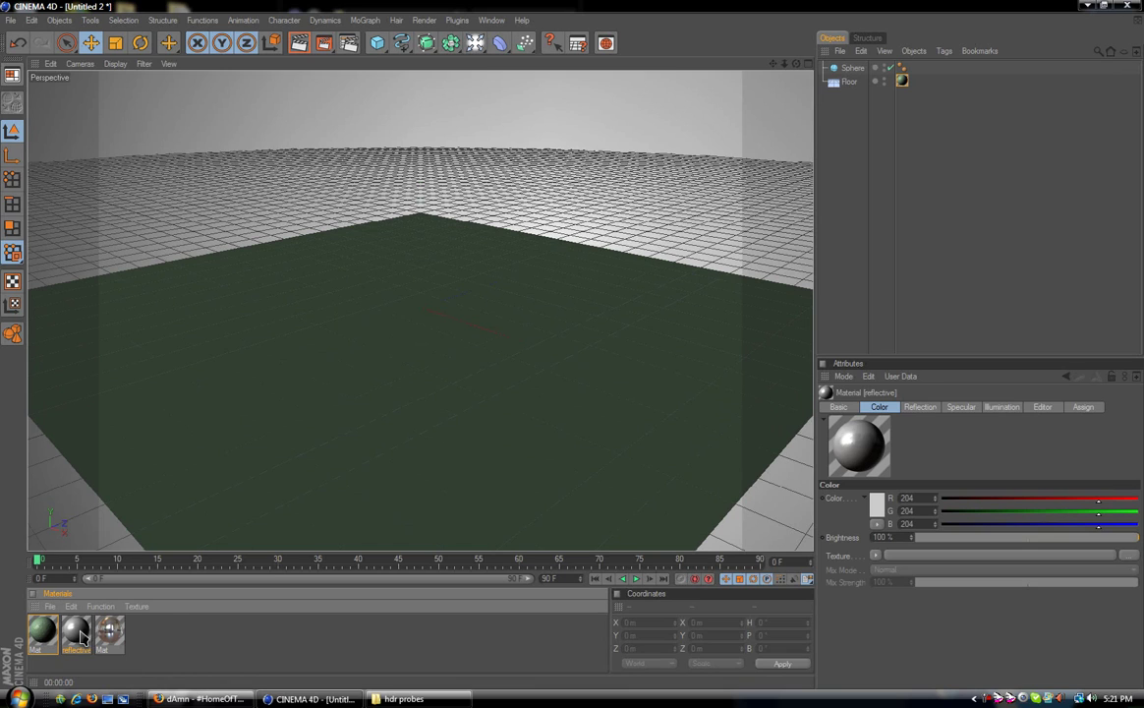
Rename the HDR luminance material Mat to 'hdr'.
{"action": "left_click", "coordinate": [174, 633]}
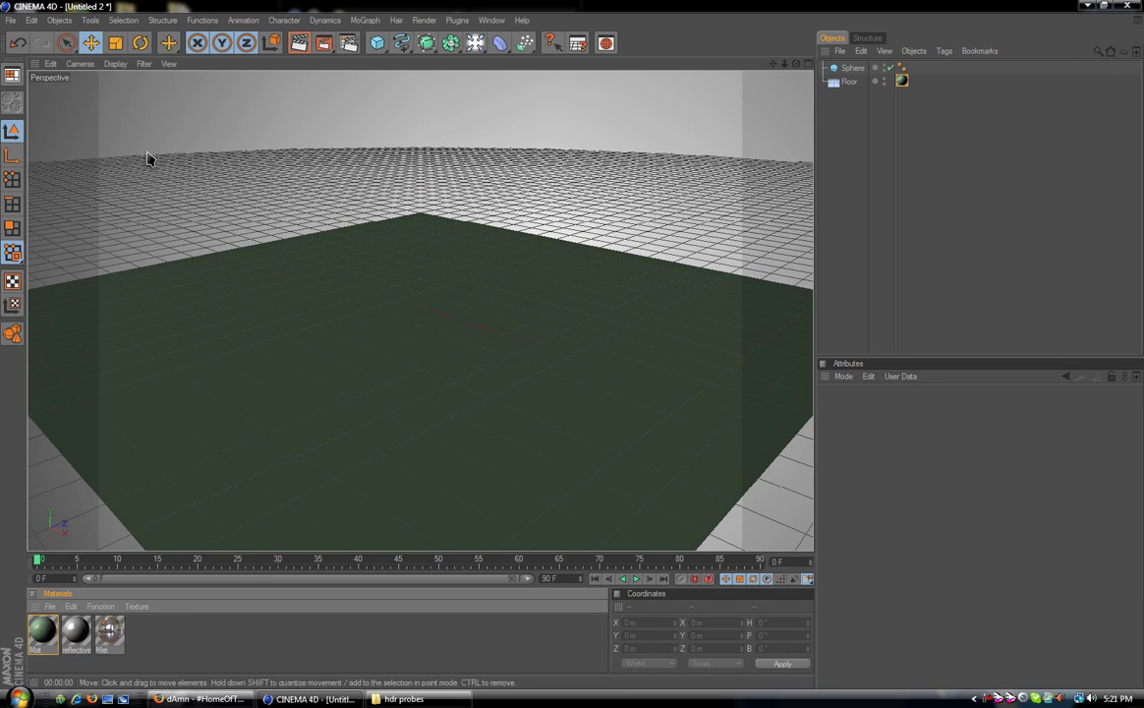
{"action": "left_click", "coordinate": [111, 634]}
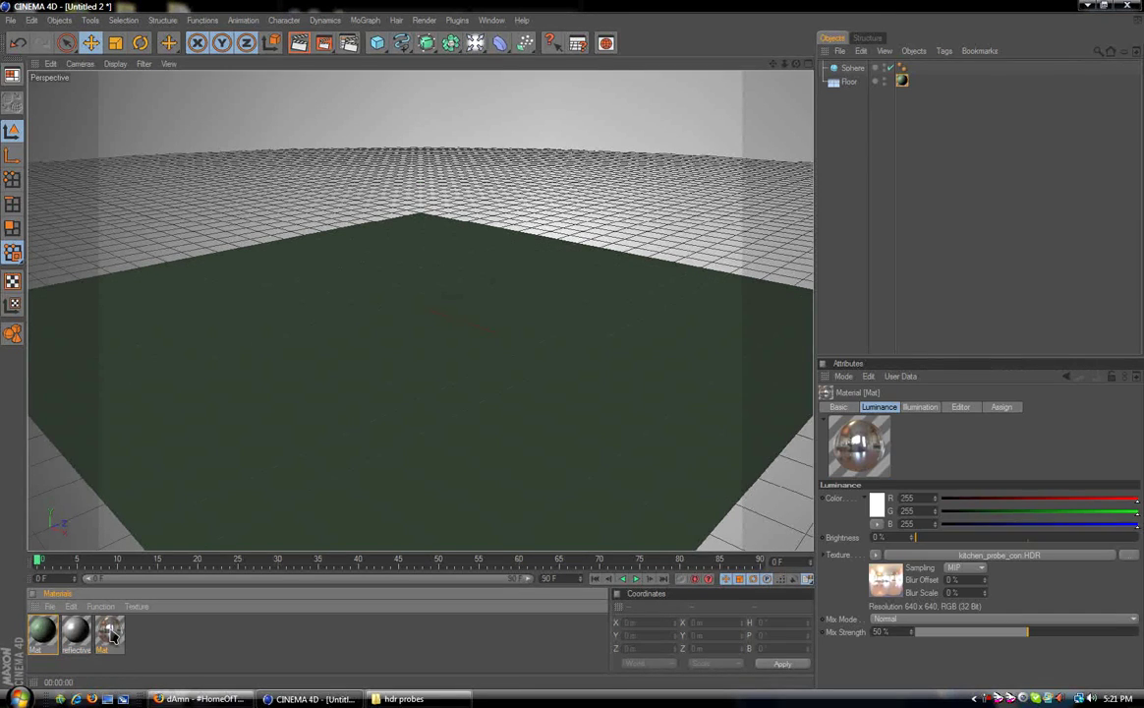
{"action": "left_click", "coordinate": [839, 407]}
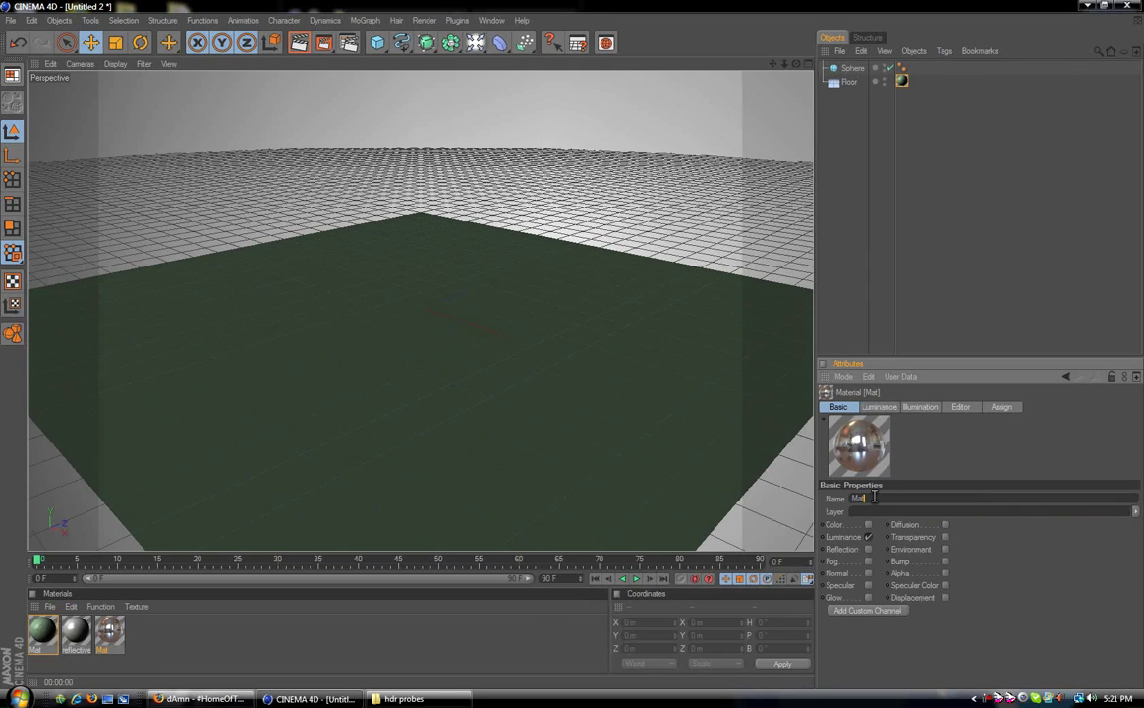
{"action": "double_click", "coordinate": [874, 497]}
{"action": "type", "text": "hdr"}
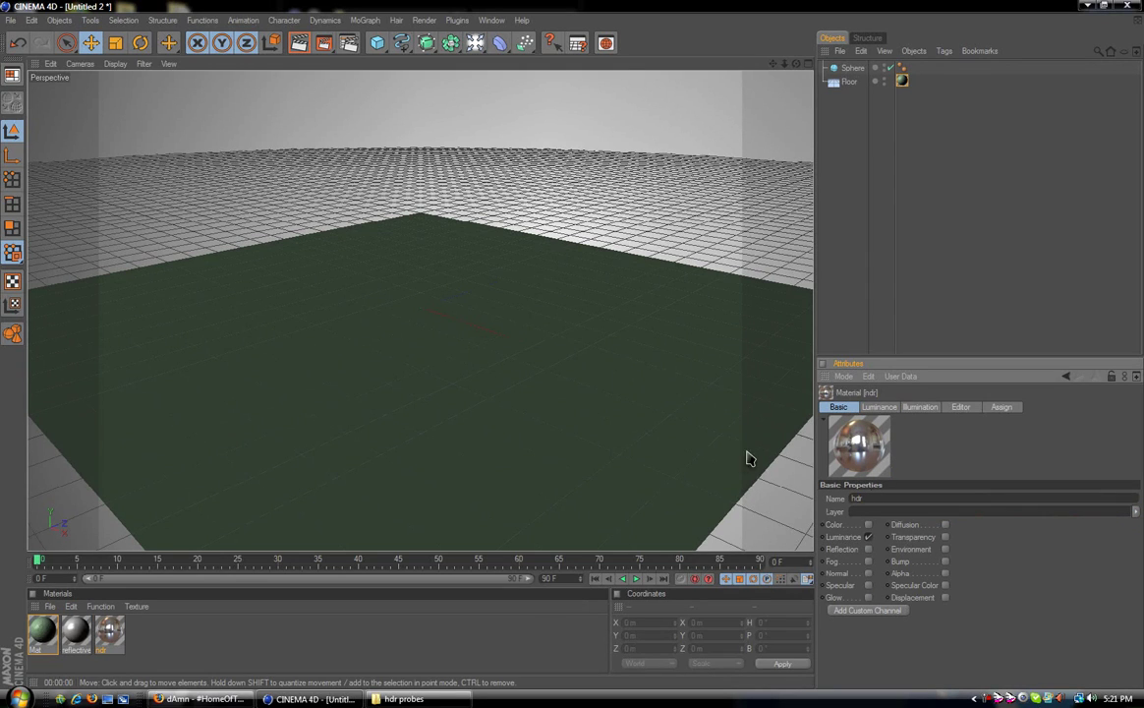
Apply hdr to the Sphere and rename the sphere 'world sphere'.
{"action": "left_click", "coordinate": [108, 632]}
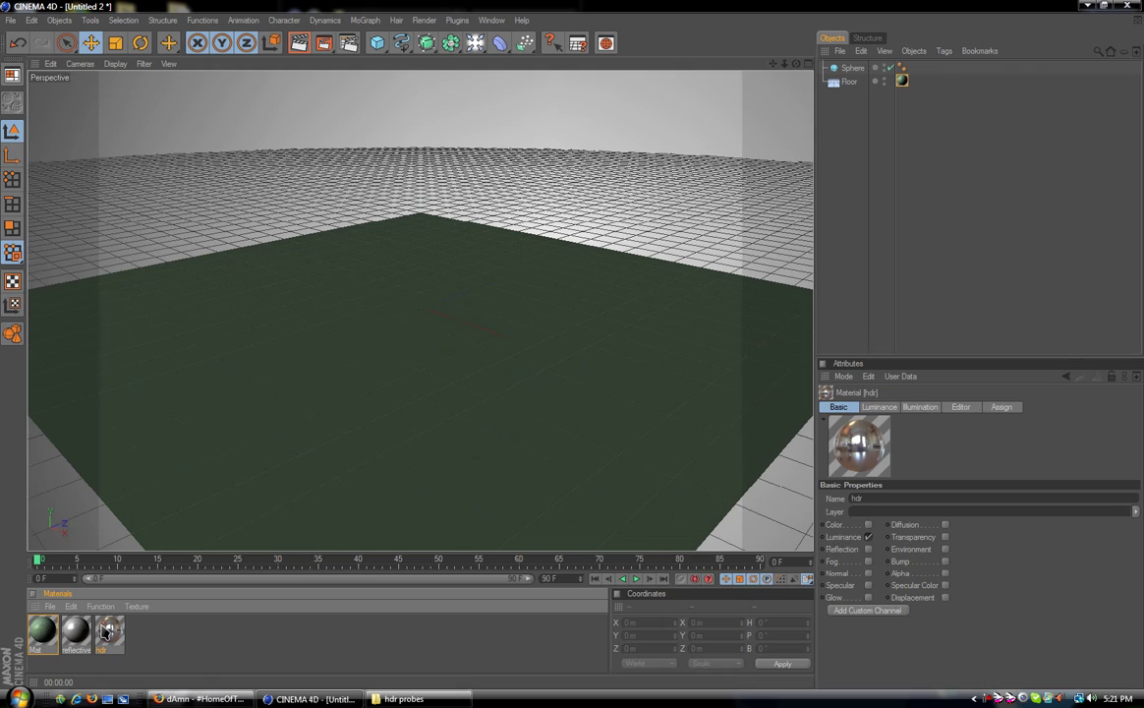
{"action": "left_click_drag", "start_coordinate": [518, 305], "coordinate": [851, 69]}
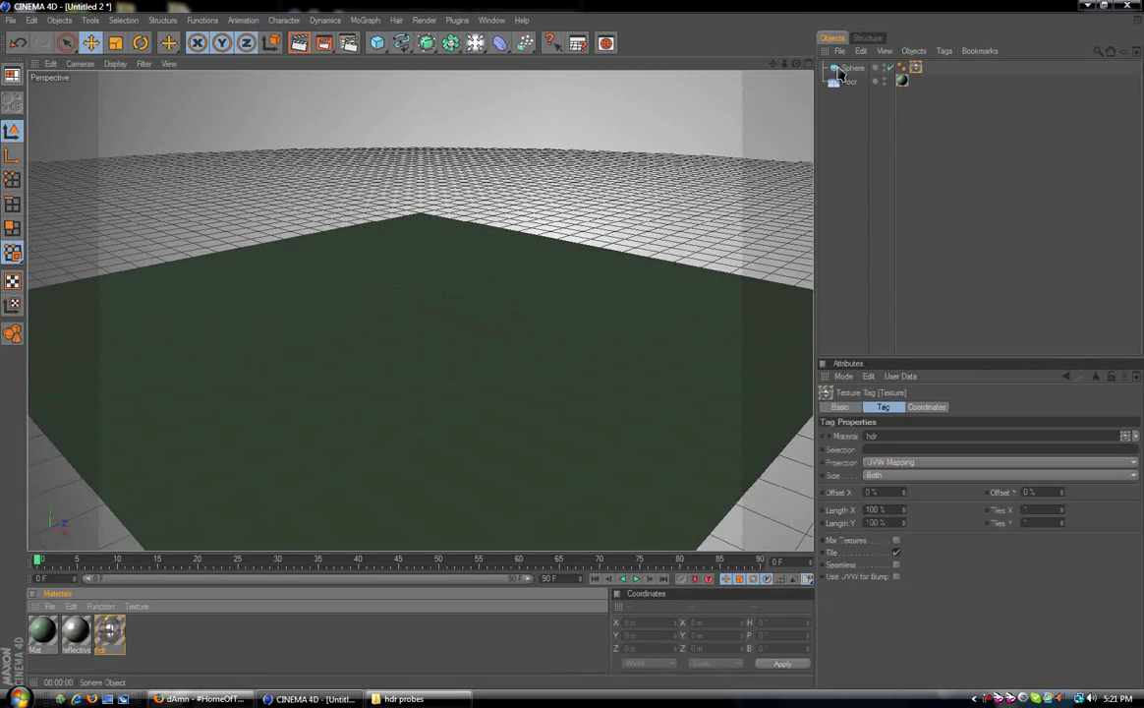
{"action": "double_click", "coordinate": [853, 68]}
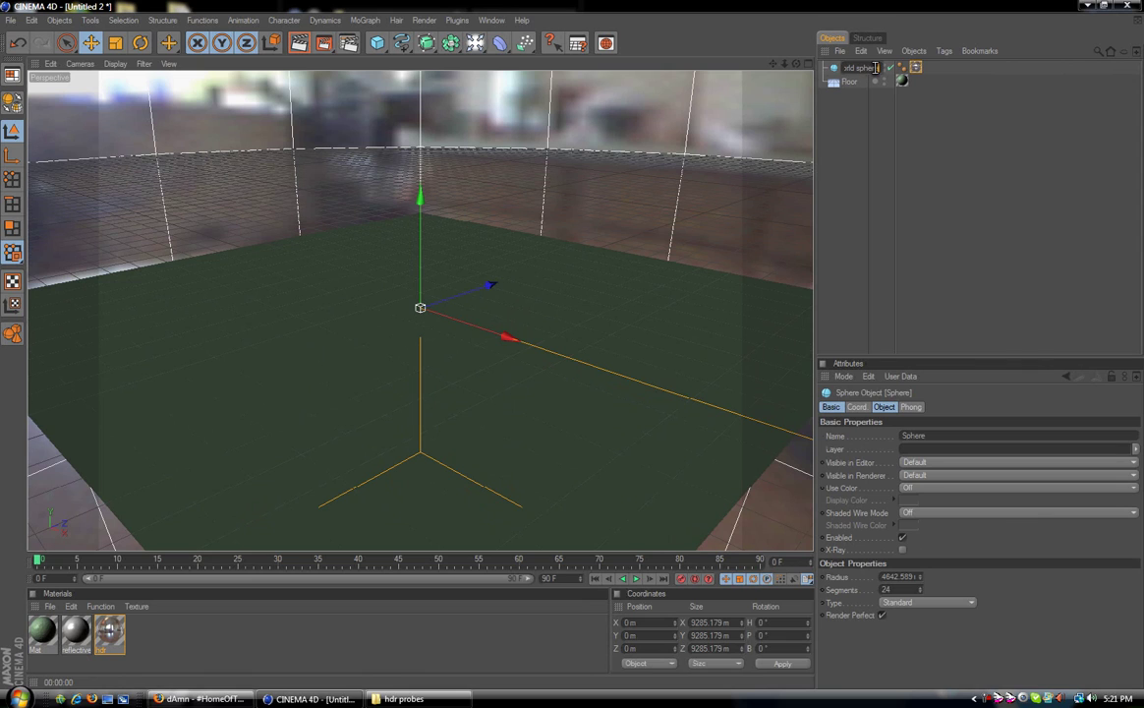
{"action": "key", "text": "Return"}
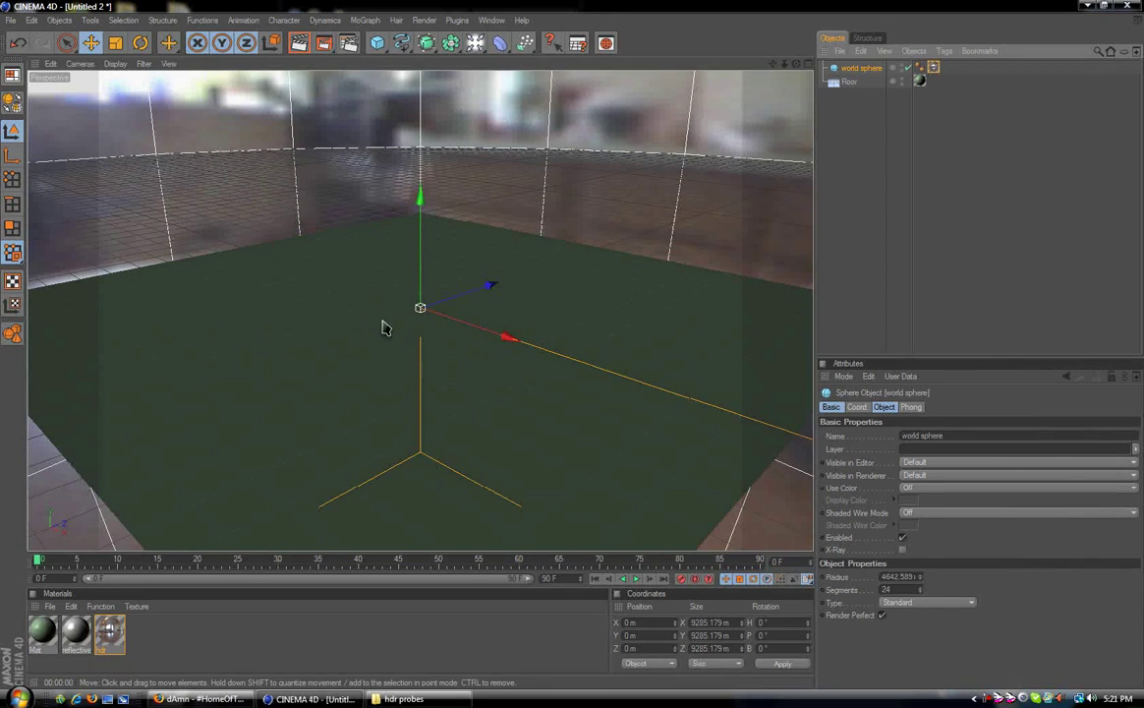
Add a 100 m sphere, raise it to Y 99.882 m, and check placement in four views.
{"action": "scroll", "coordinate": [393, 326], "scroll_direction": "up", "scroll_amount": 3}
{"action": "left_click", "coordinate": [59, 20]}
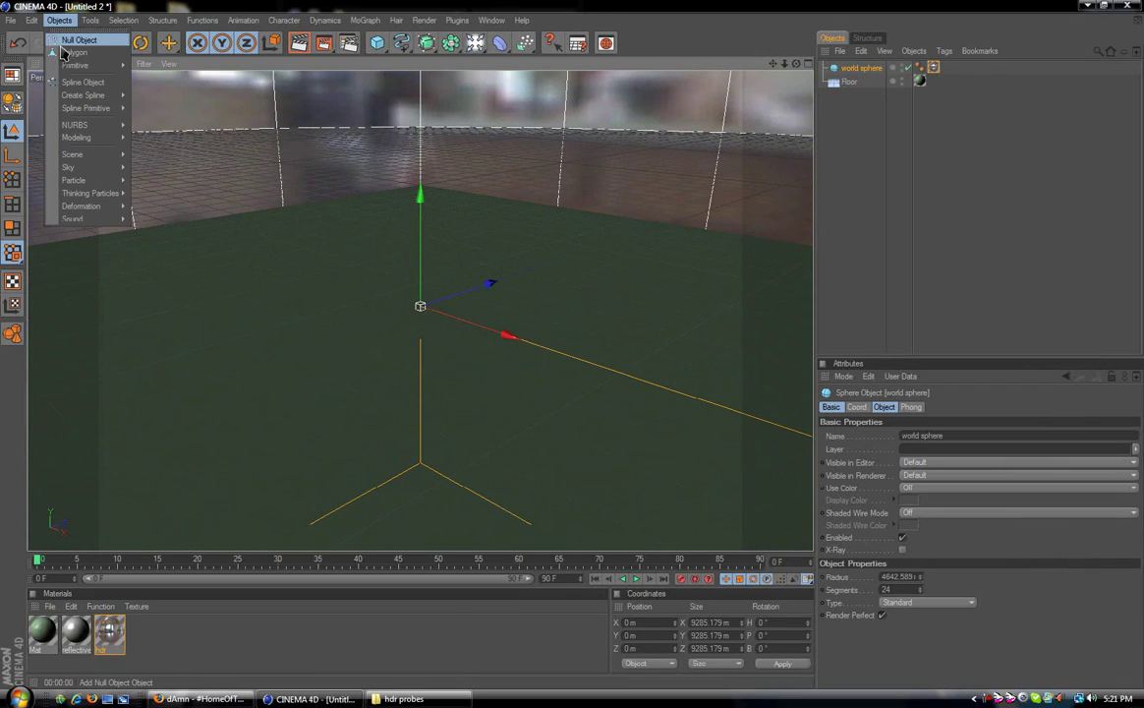
{"action": "mouse_move", "coordinate": [61, 65]}
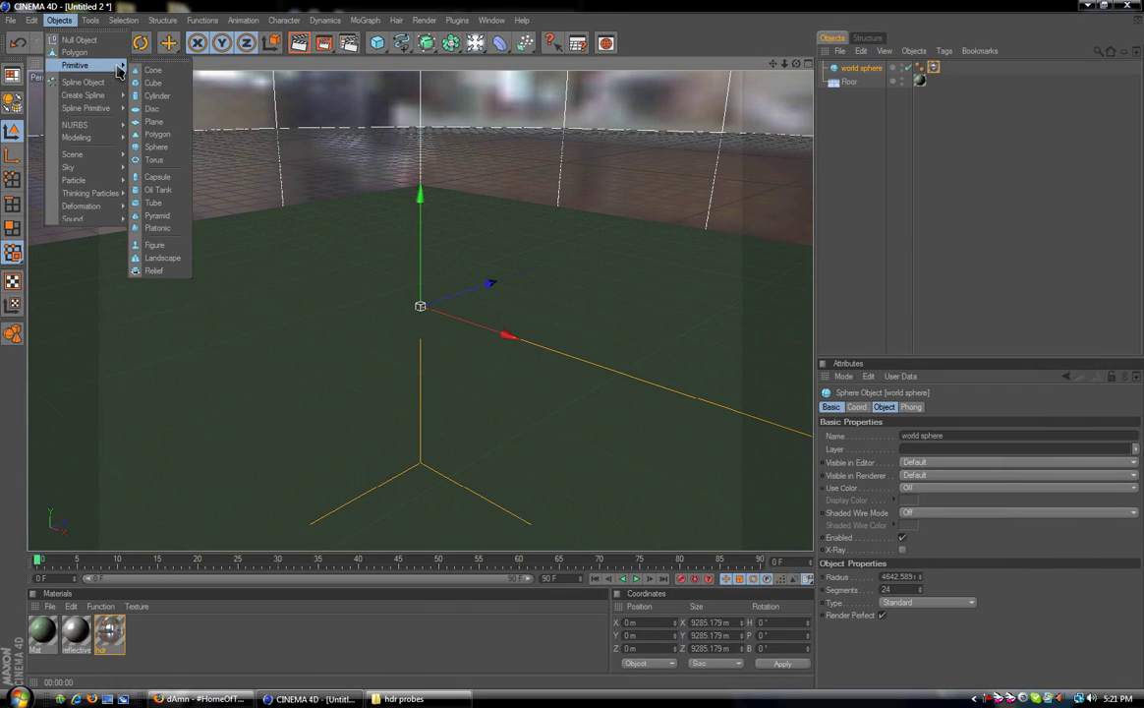
{"action": "left_click", "coordinate": [157, 148]}
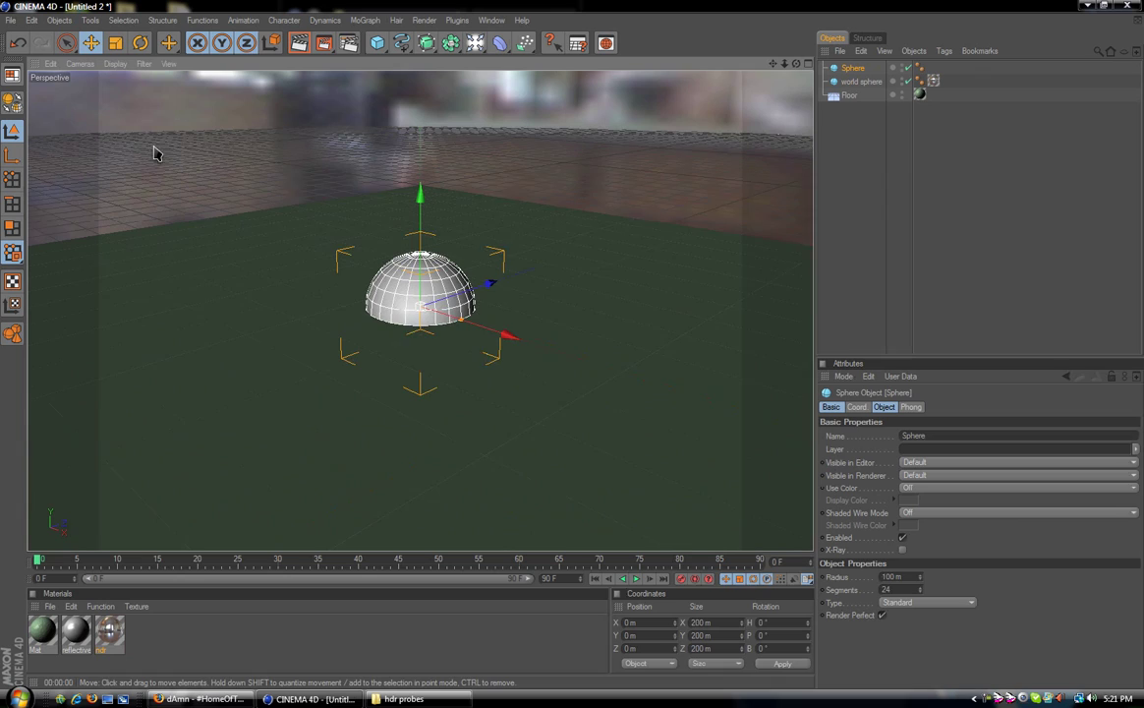
{"action": "left_click_drag", "start_coordinate": [421, 208], "coordinate": [424, 148]}
{"action": "left_click", "coordinate": [807, 63]}
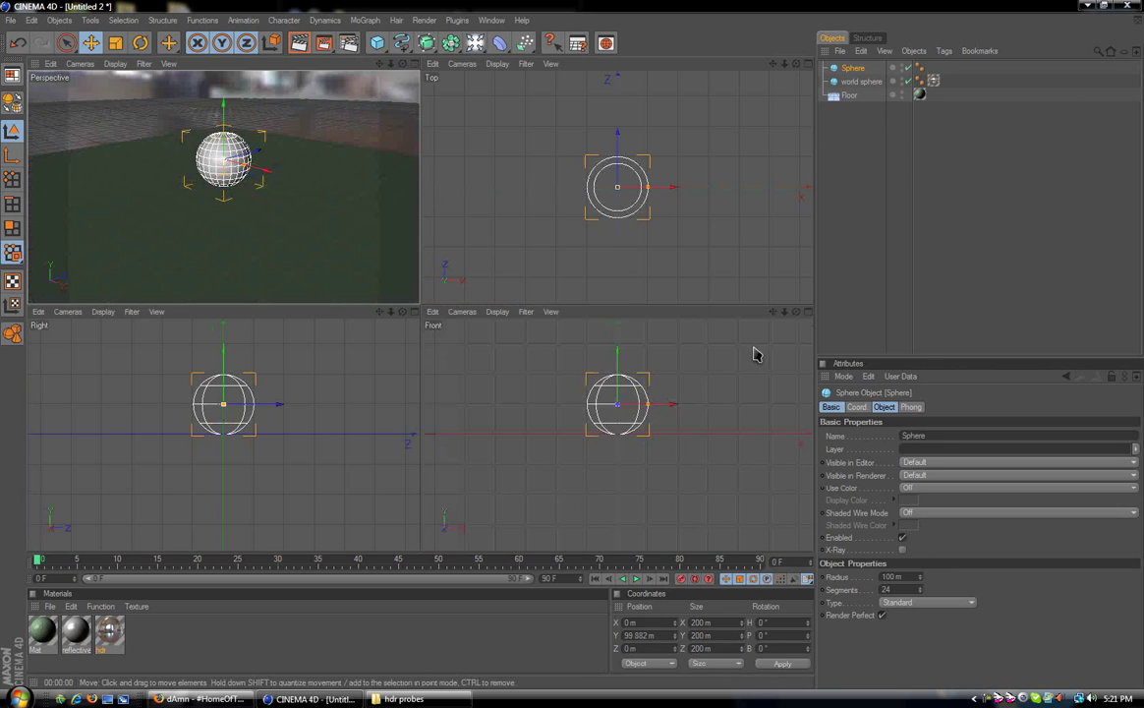
{"action": "scroll", "coordinate": [703, 445], "scroll_direction": "up", "scroll_amount": 4}
{"action": "scroll", "coordinate": [703, 445], "scroll_direction": "down", "scroll_amount": 4}
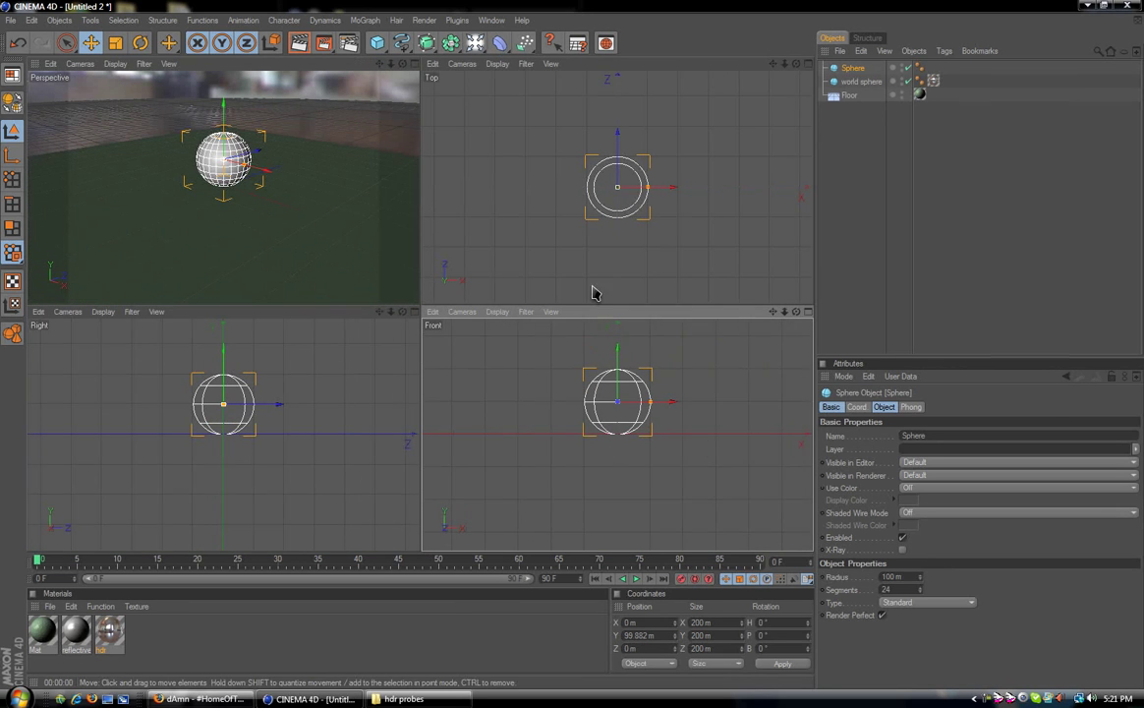
Return to single Perspective view and apply the reflective material to the new 100 m sphere.
{"action": "left_click", "coordinate": [412, 62]}
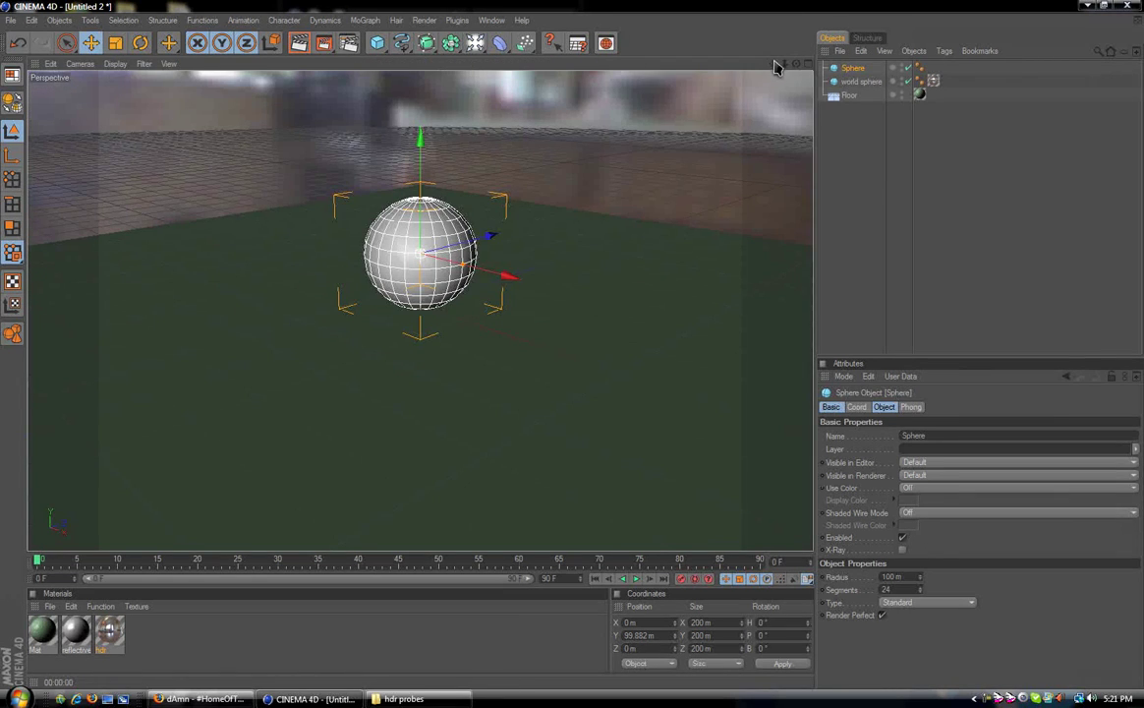
{"action": "left_click_drag", "start_coordinate": [773, 71], "coordinate": [722, 168]}
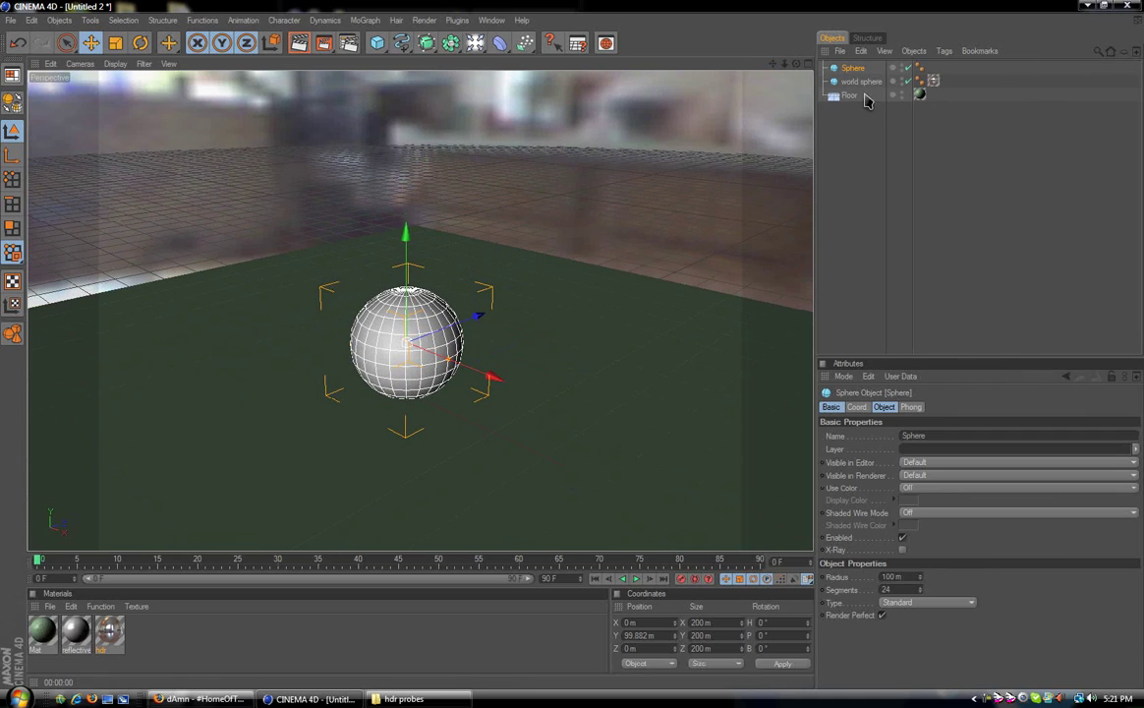
{"action": "left_click", "coordinate": [79, 634]}
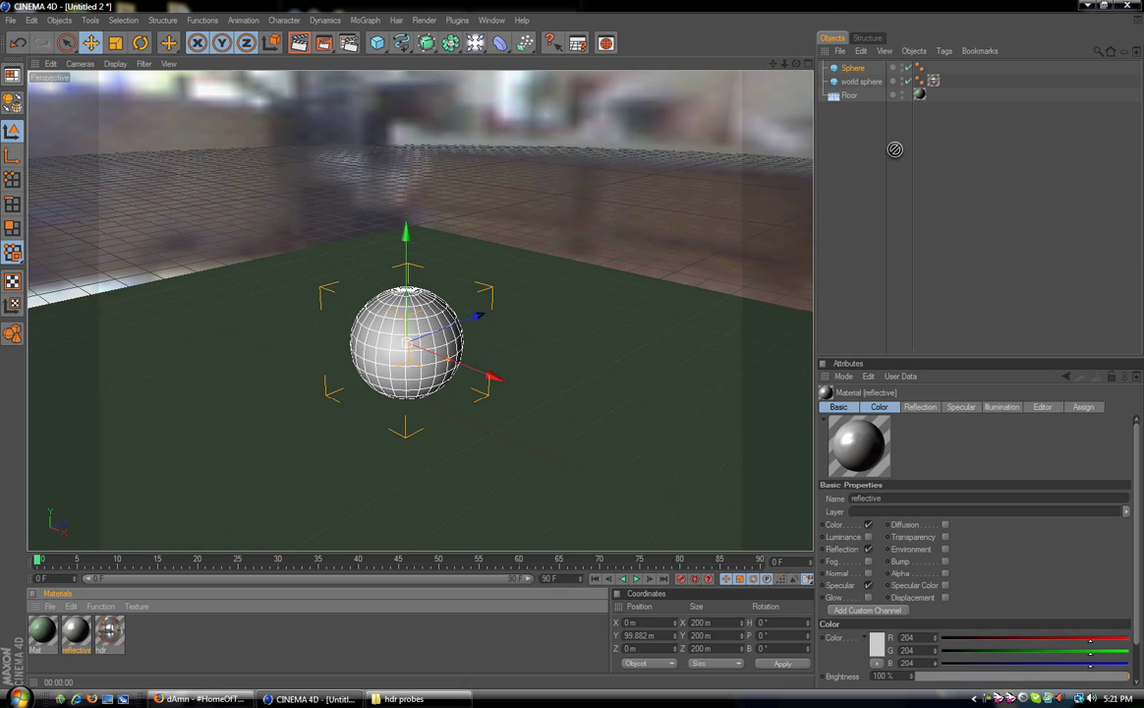
{"action": "left_click_drag", "start_coordinate": [894, 150], "coordinate": [842, 71]}
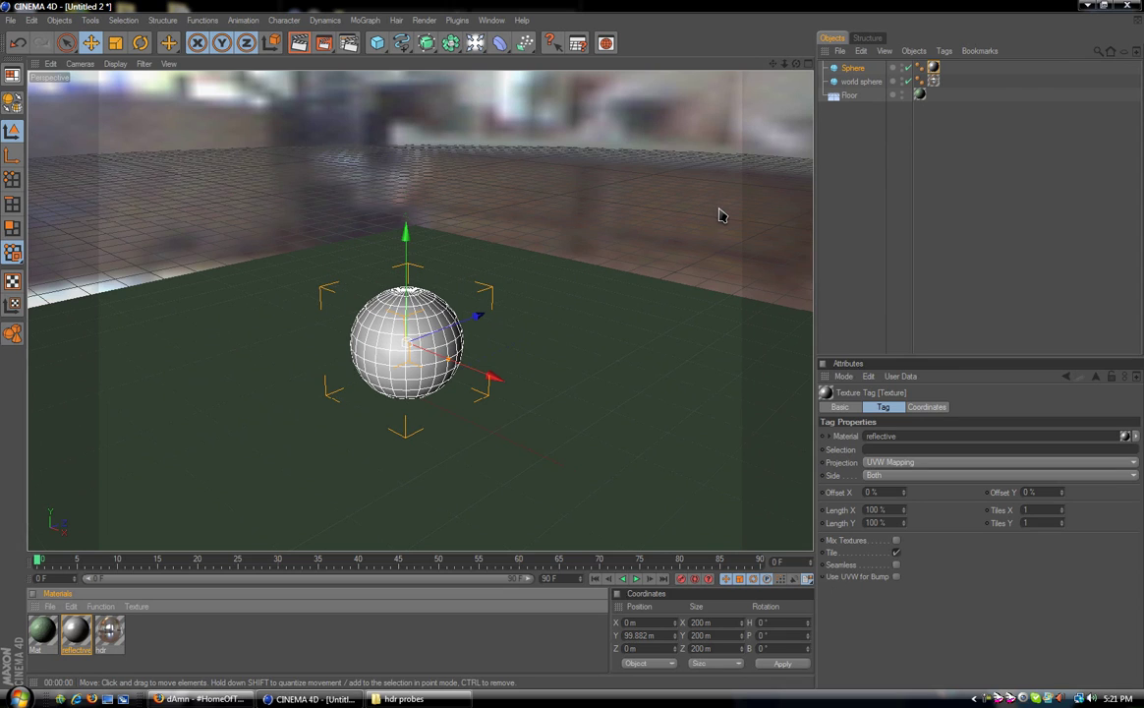
{"action": "left_click", "coordinate": [858, 188]}
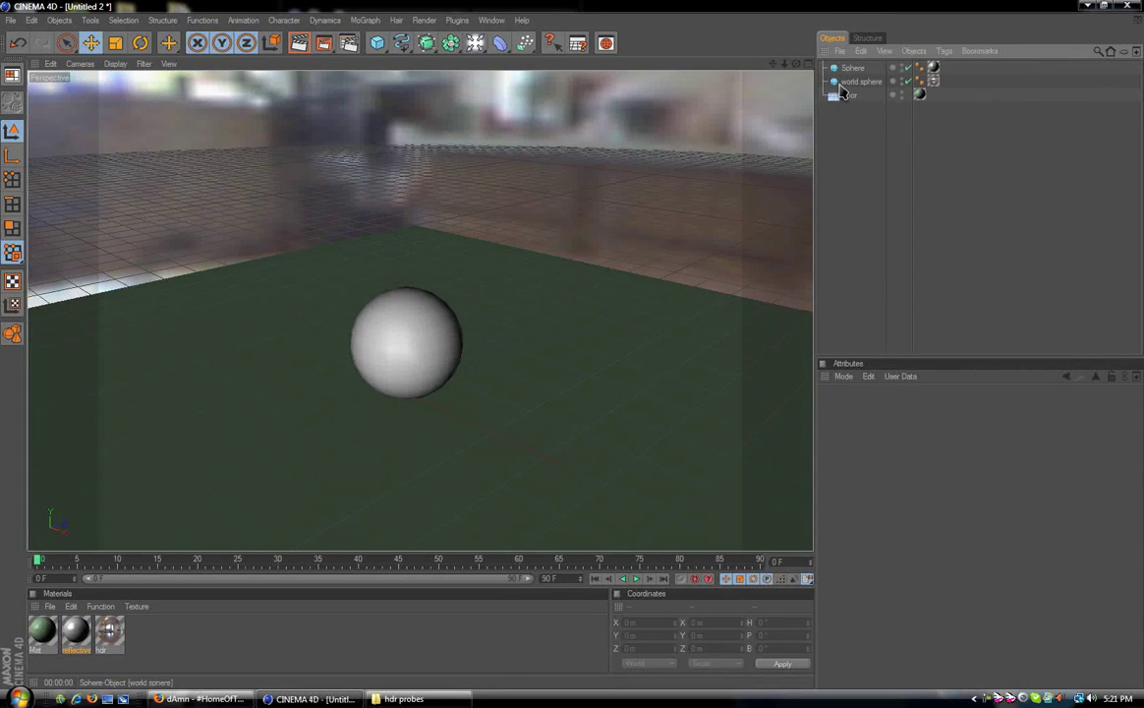
Add a CINEMA 4D Compositing tag to the world sphere.
{"action": "right_click", "coordinate": [842, 85]}
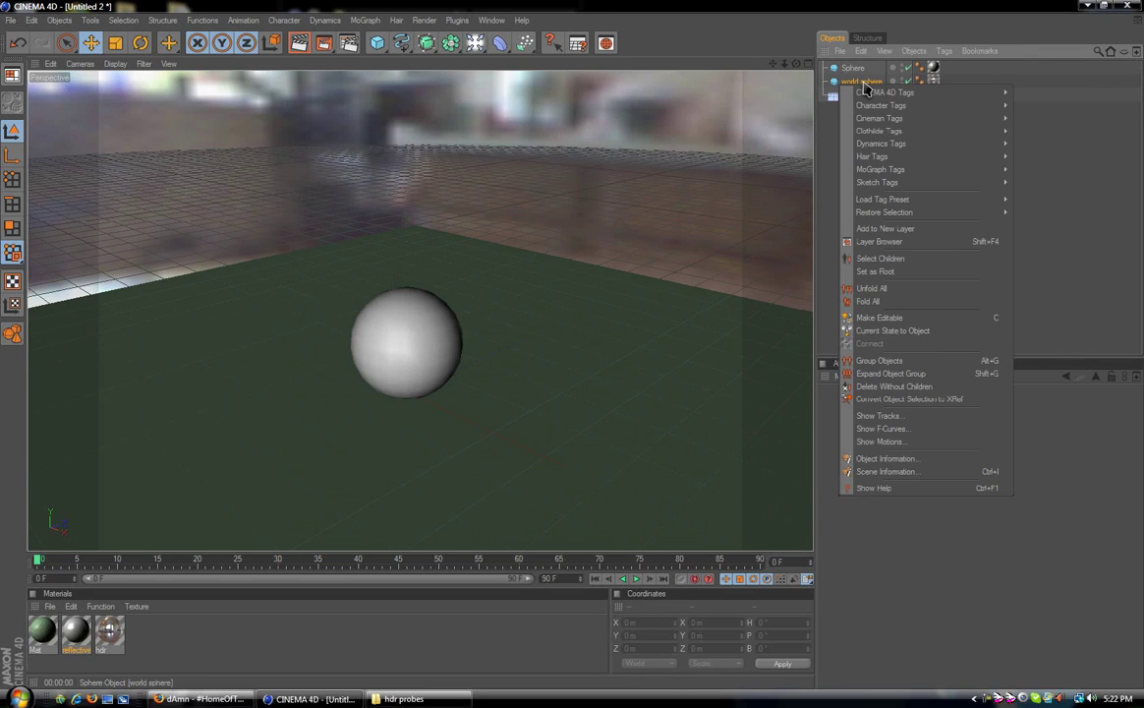
{"action": "mouse_move", "coordinate": [914, 93]}
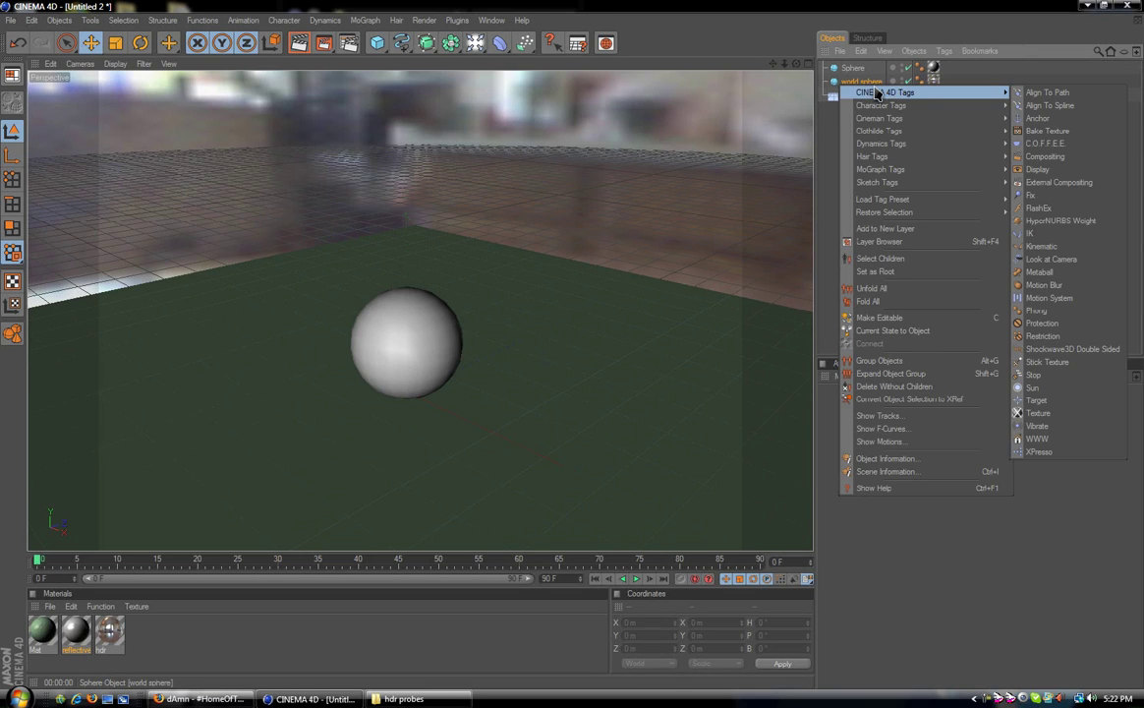
{"action": "left_click", "coordinate": [1044, 157]}
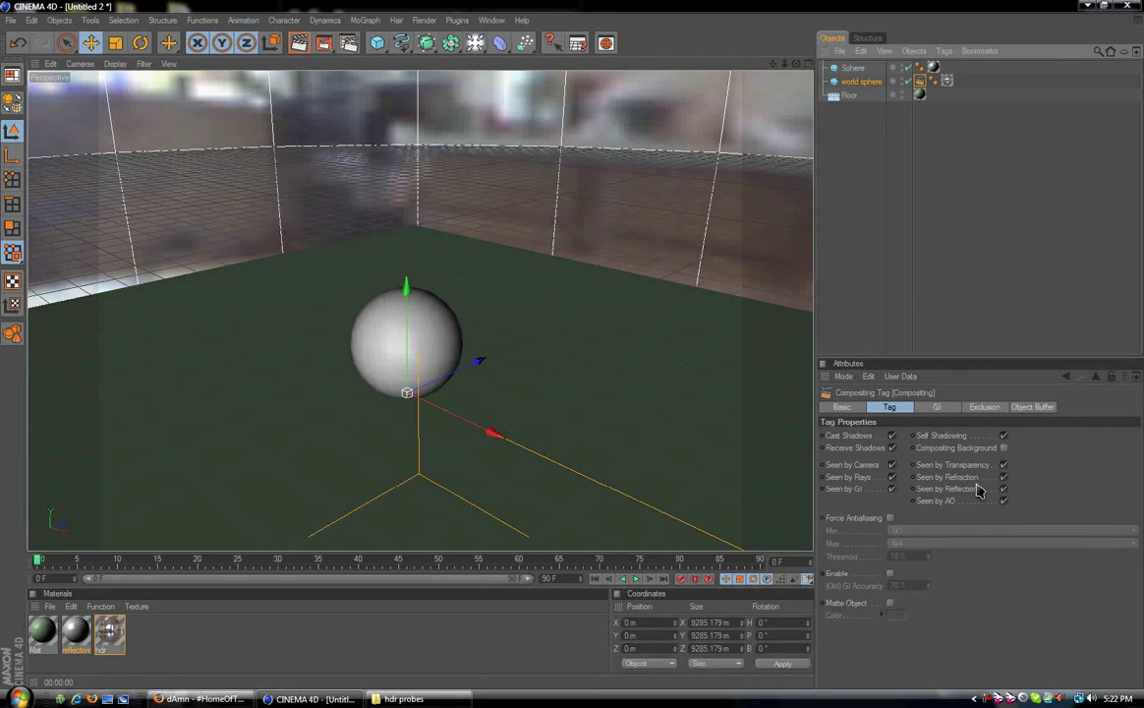
Review the Compositing tag's GI, Exclusion and Object Buffer tabs, then deselect everything.
{"action": "left_click", "coordinate": [937, 407]}
{"action": "left_click", "coordinate": [847, 406]}
{"action": "left_click", "coordinate": [890, 407]}
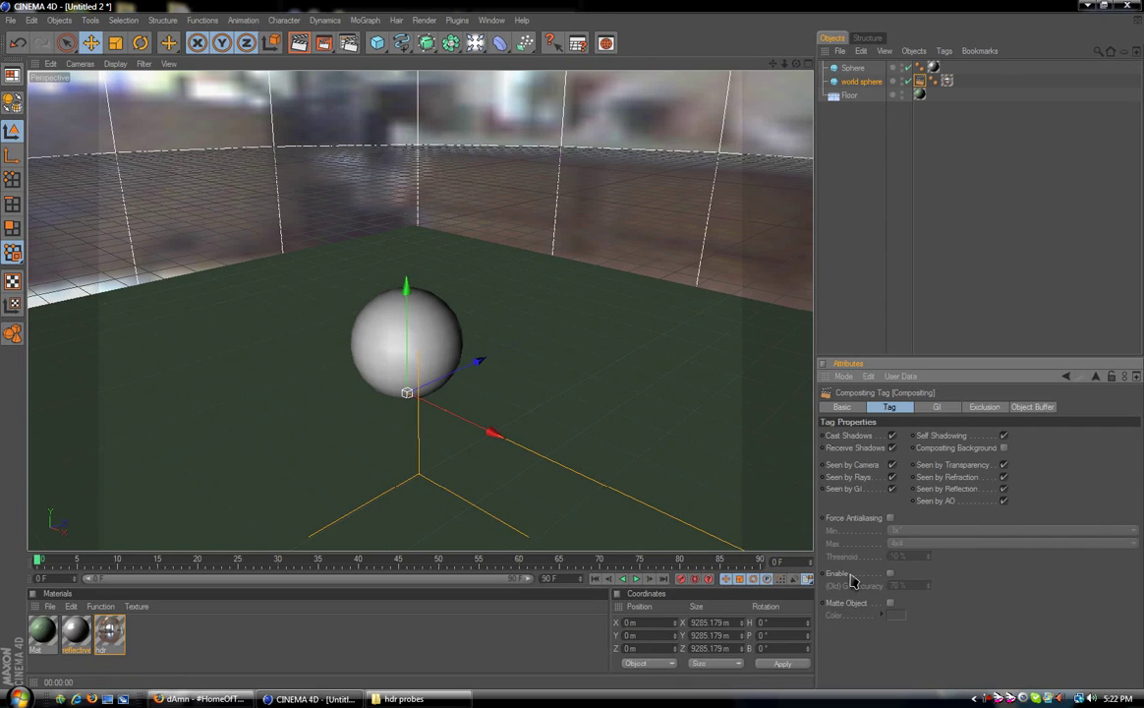
{"action": "left_click", "coordinate": [981, 407]}
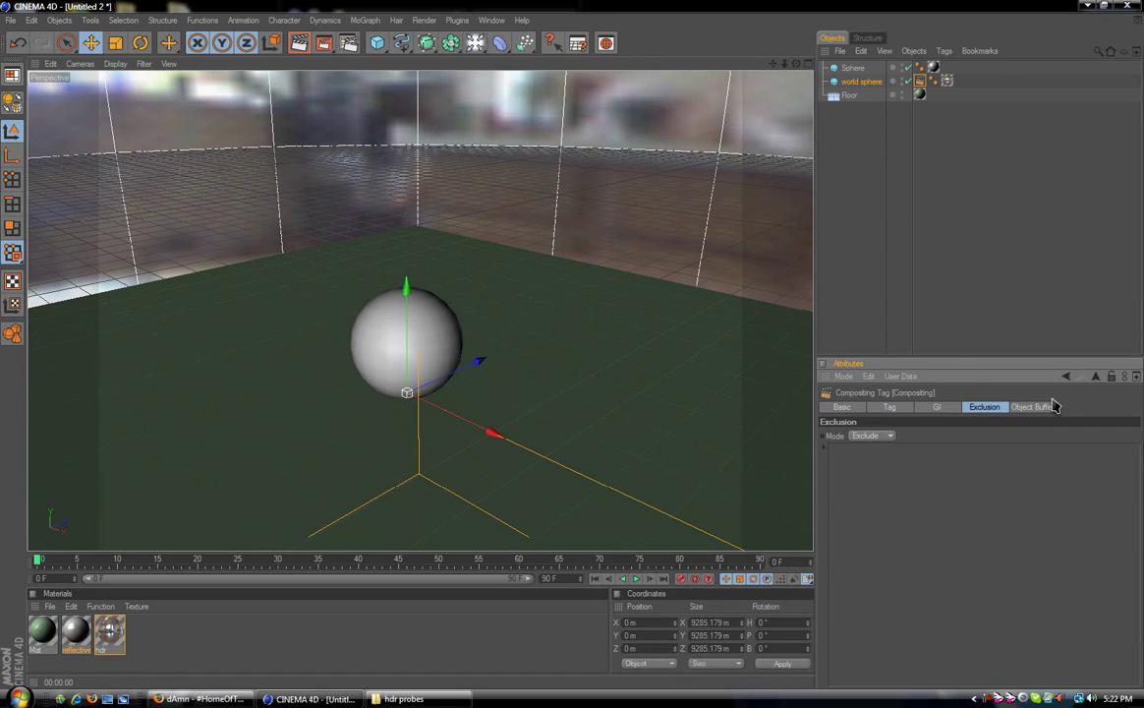
{"action": "left_click", "coordinate": [1032, 407]}
{"action": "left_click", "coordinate": [937, 407]}
{"action": "left_click", "coordinate": [890, 408]}
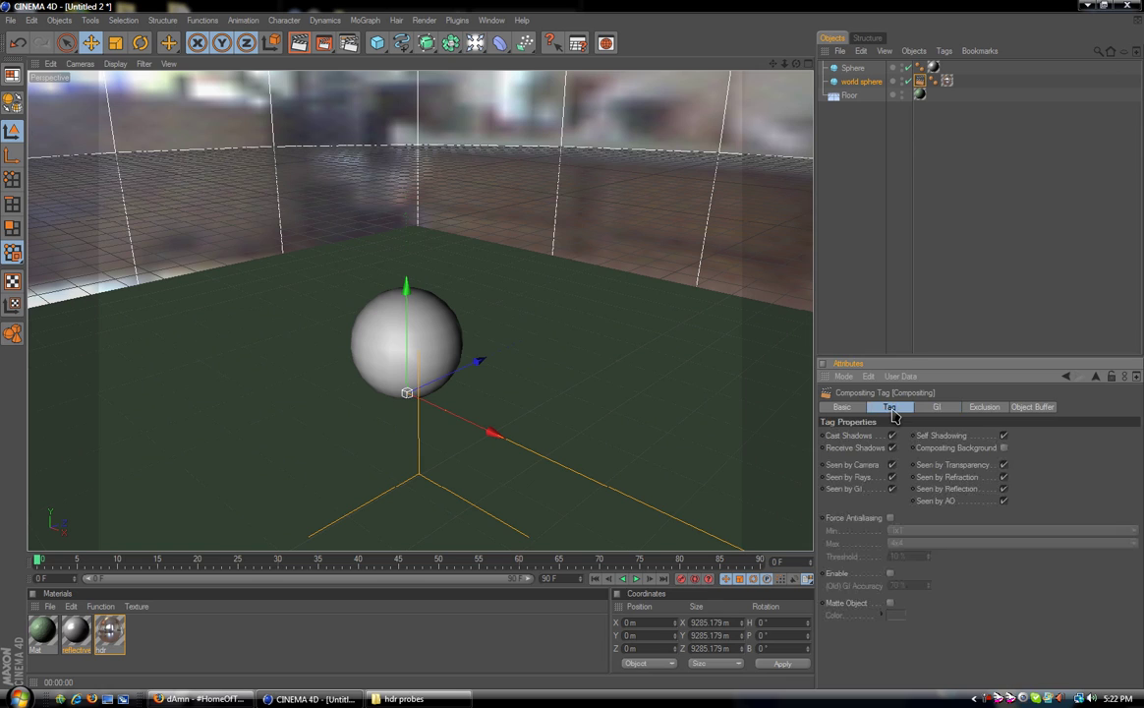
{"action": "left_click", "coordinate": [947, 224]}
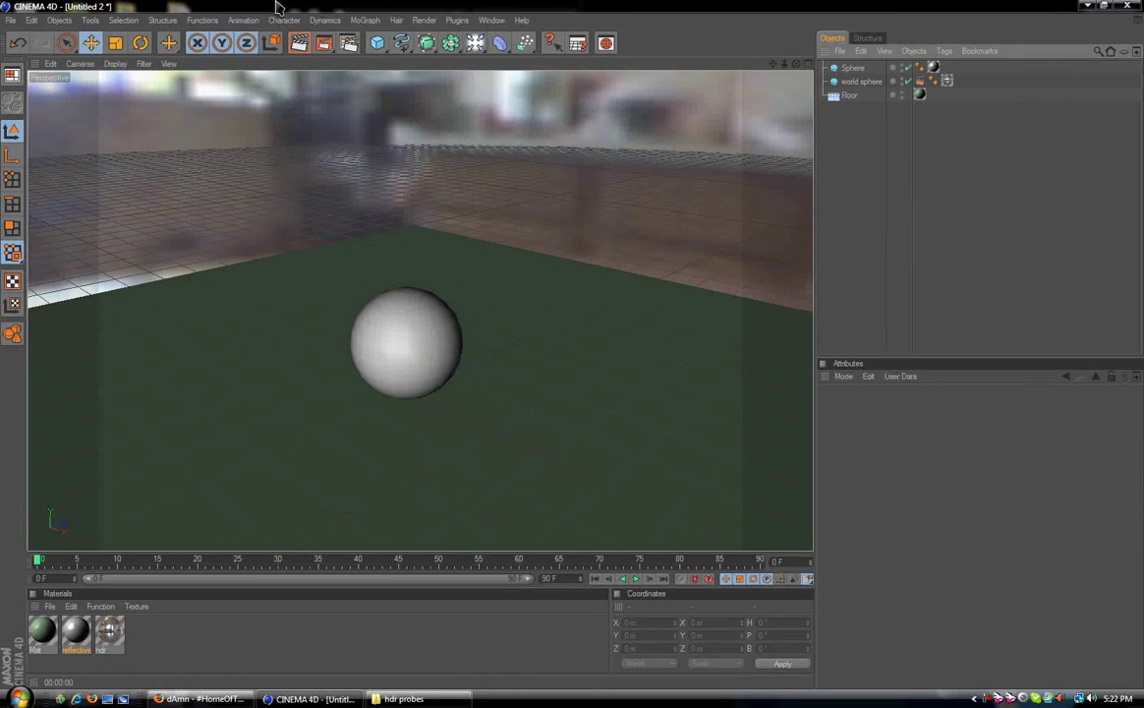
In Render Settings, set Anti-Aliasing to Best with the Still Image filter.
{"action": "left_click", "coordinate": [349, 45]}
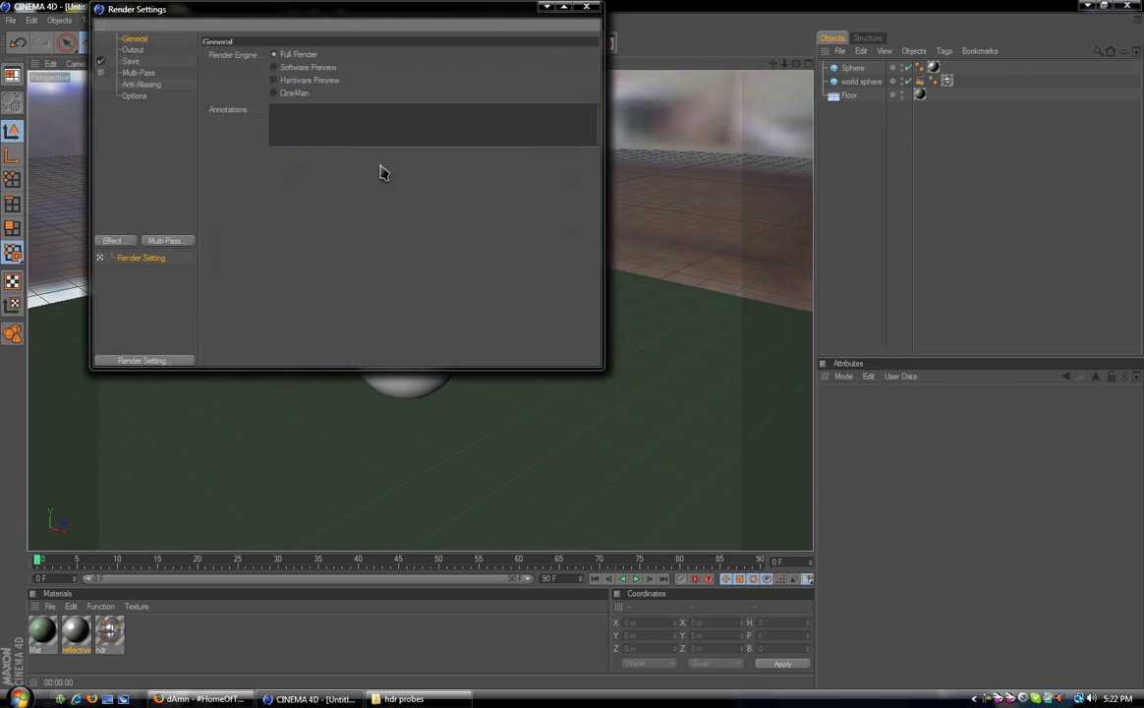
{"action": "left_click_drag", "start_coordinate": [194, 14], "coordinate": [330, 149]}
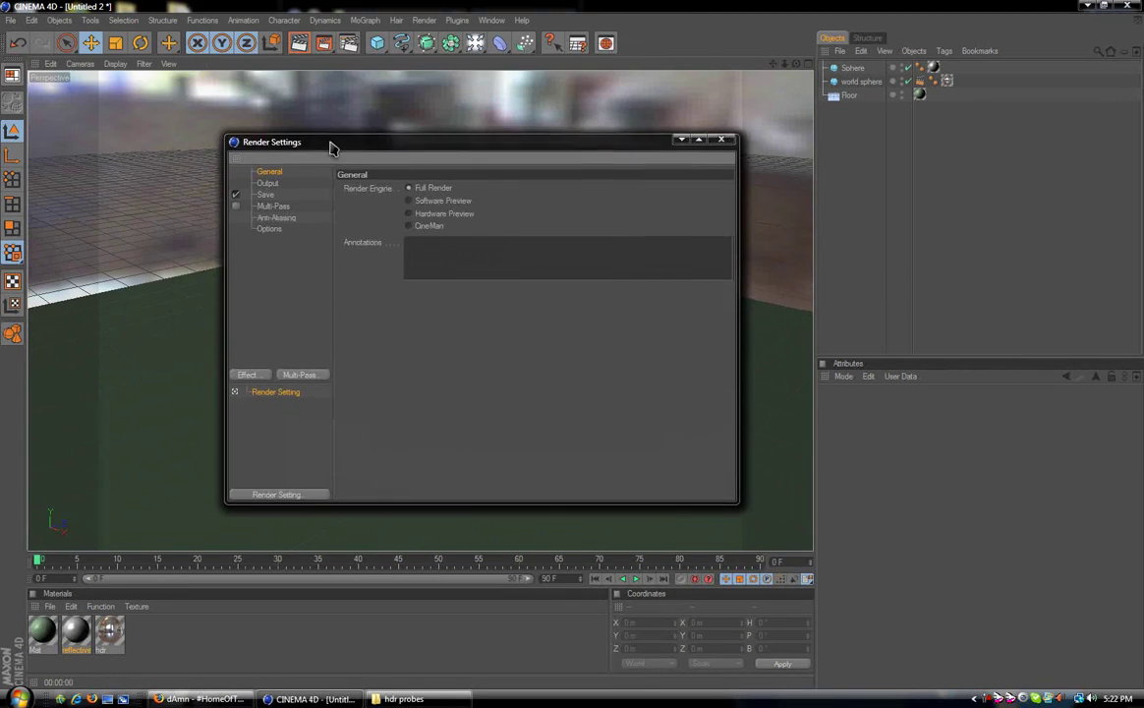
{"action": "left_click", "coordinate": [275, 206]}
{"action": "left_click", "coordinate": [280, 219]}
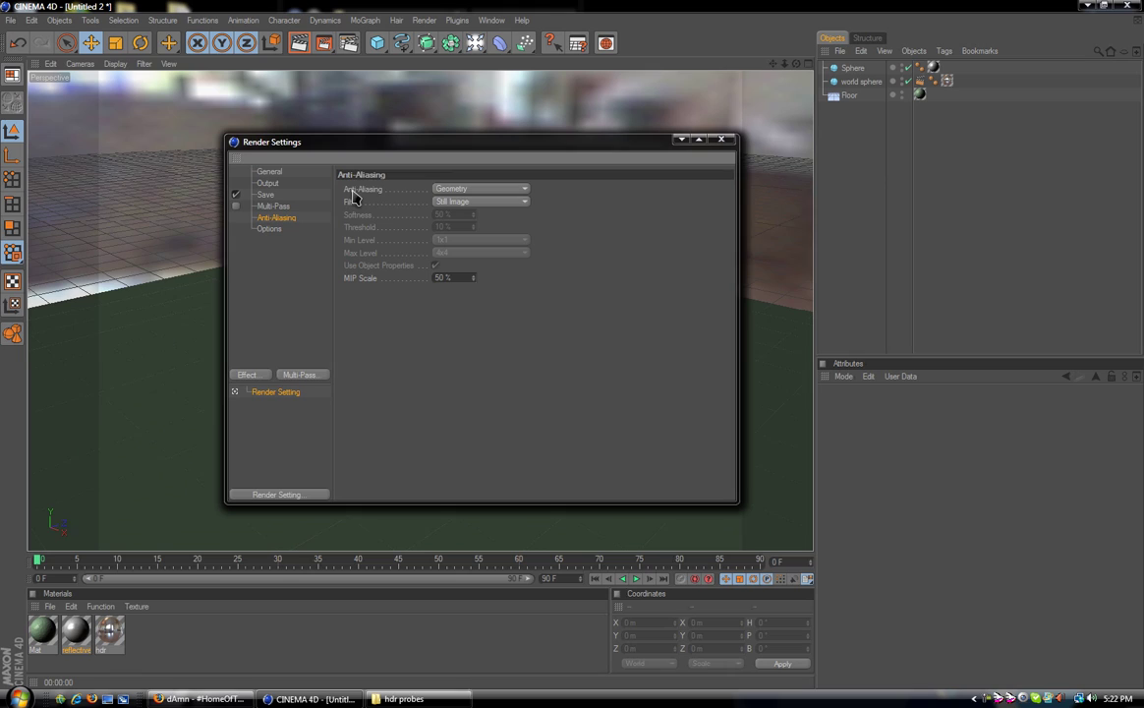
{"action": "left_click", "coordinate": [356, 189]}
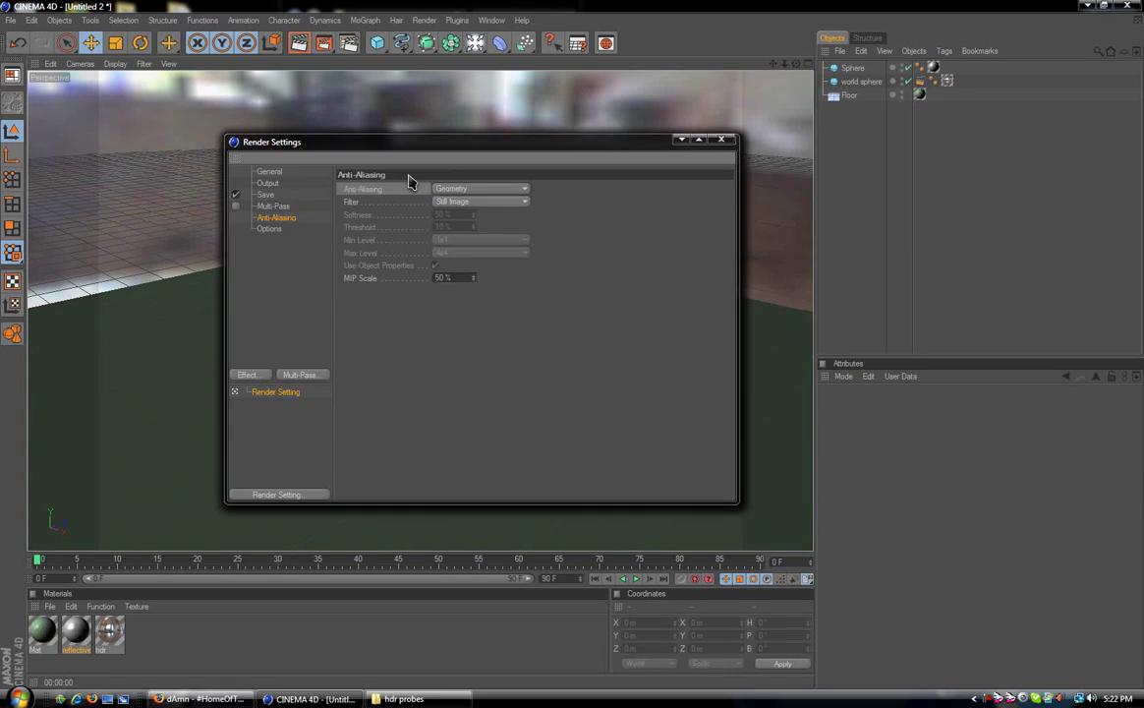
{"action": "left_click", "coordinate": [525, 190]}
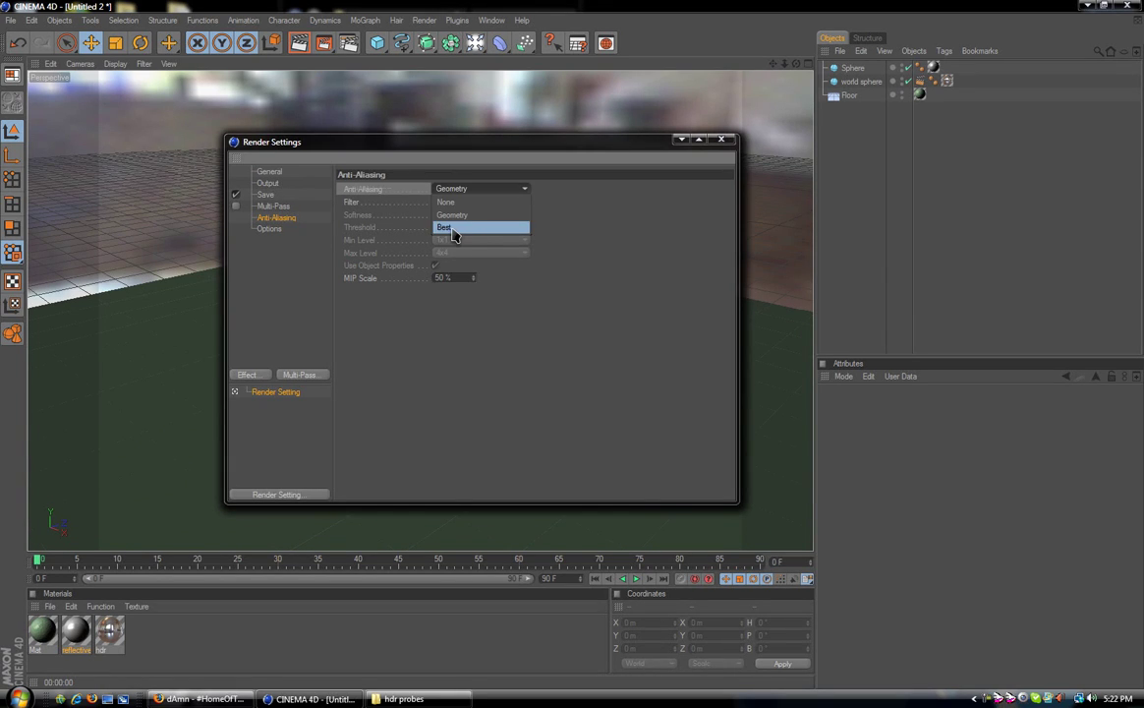
{"action": "left_click", "coordinate": [453, 228]}
{"action": "left_click", "coordinate": [511, 204]}
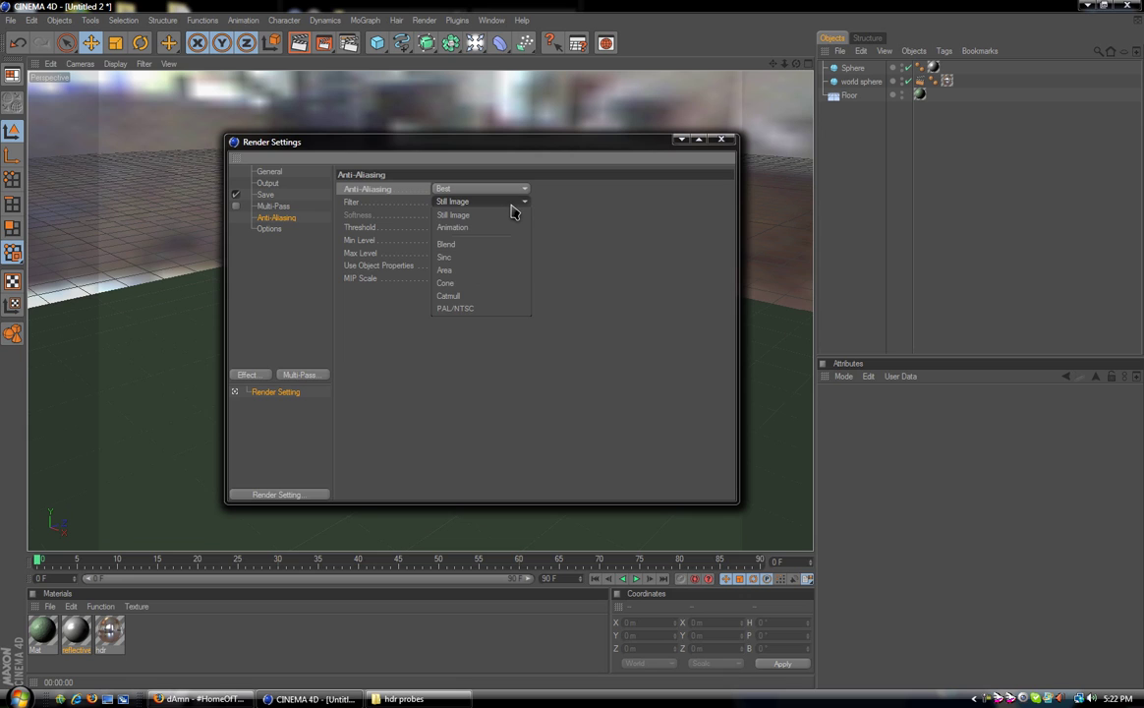
{"action": "left_click", "coordinate": [512, 211]}
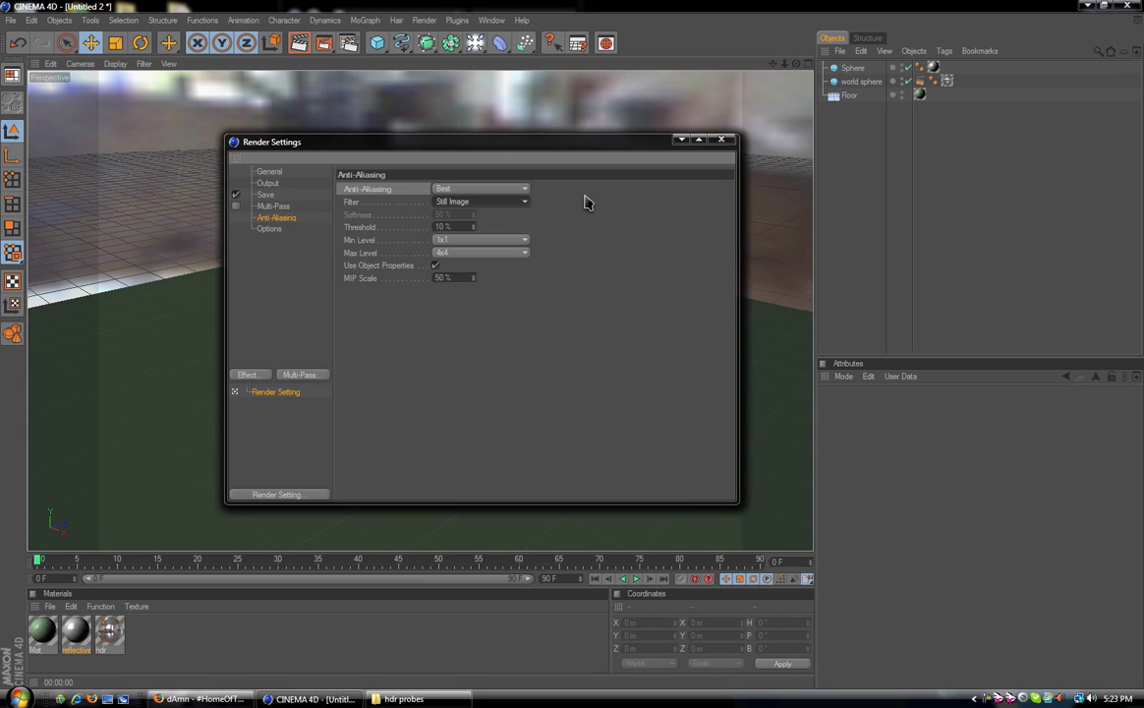
Turn off Auto Light in the render Options.
{"action": "left_click", "coordinate": [266, 229]}
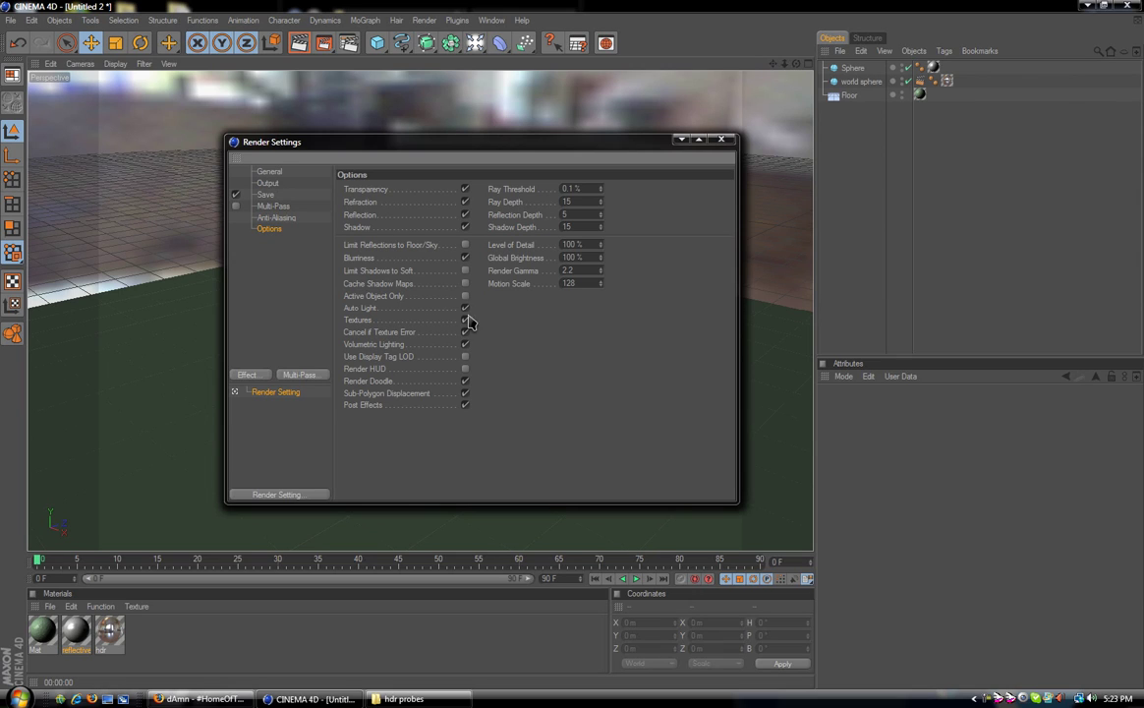
{"action": "left_click", "coordinate": [466, 308]}
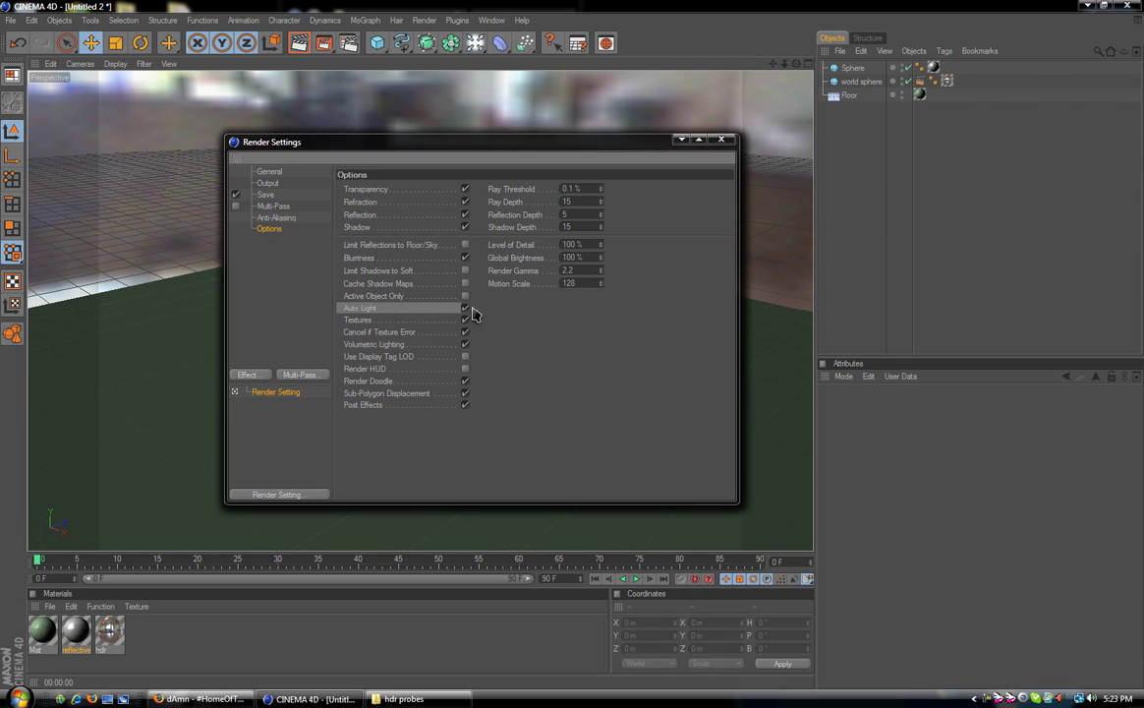
{"action": "left_click", "coordinate": [466, 309]}
Add the Global Illumination effect, browse its Irradiance Cache, Cache File and Details tabs, then close Render Settings.
{"action": "left_click", "coordinate": [246, 375]}
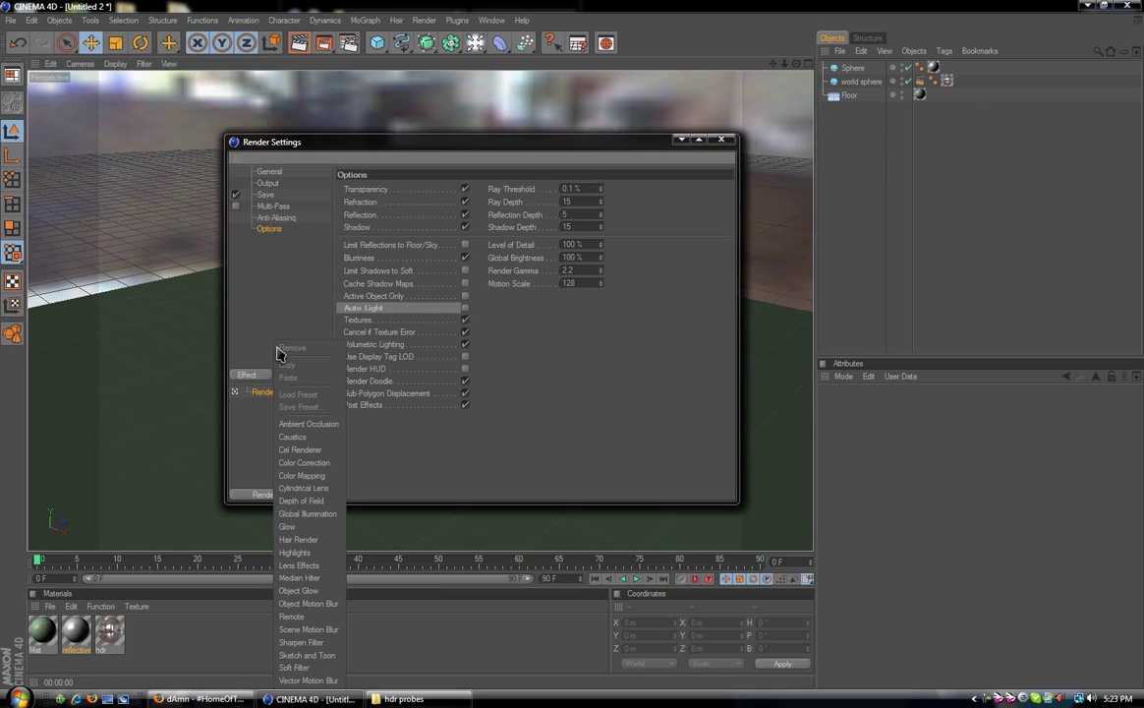
{"action": "left_click", "coordinate": [305, 517]}
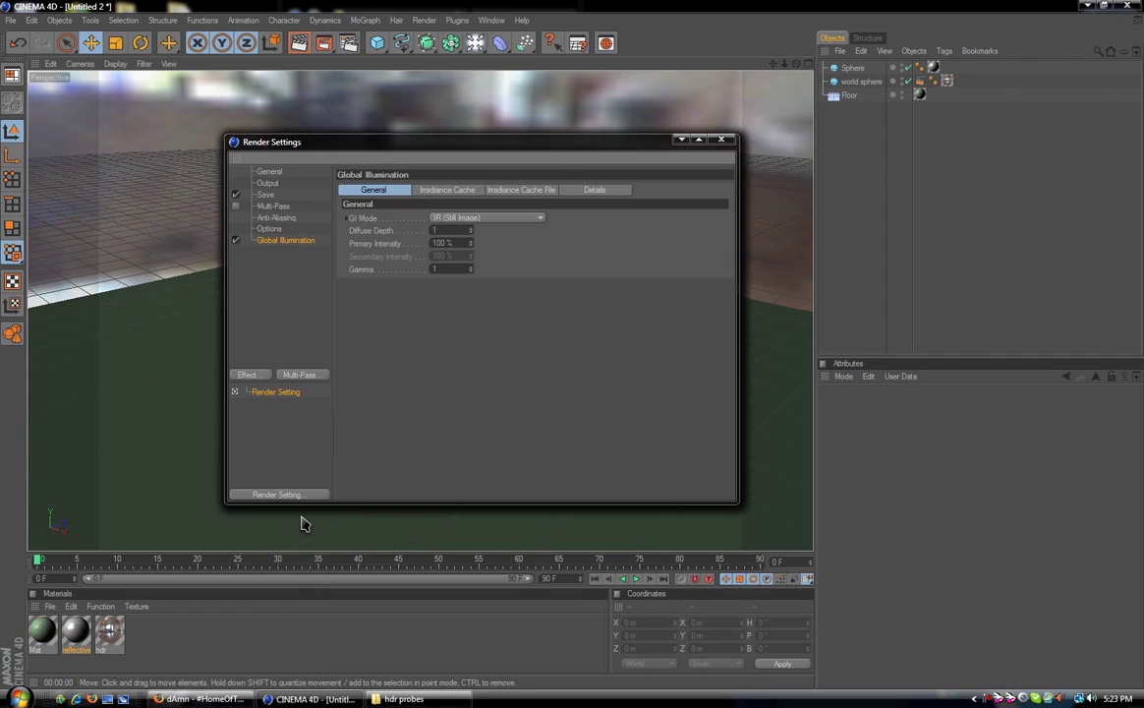
{"action": "left_click", "coordinate": [439, 191]}
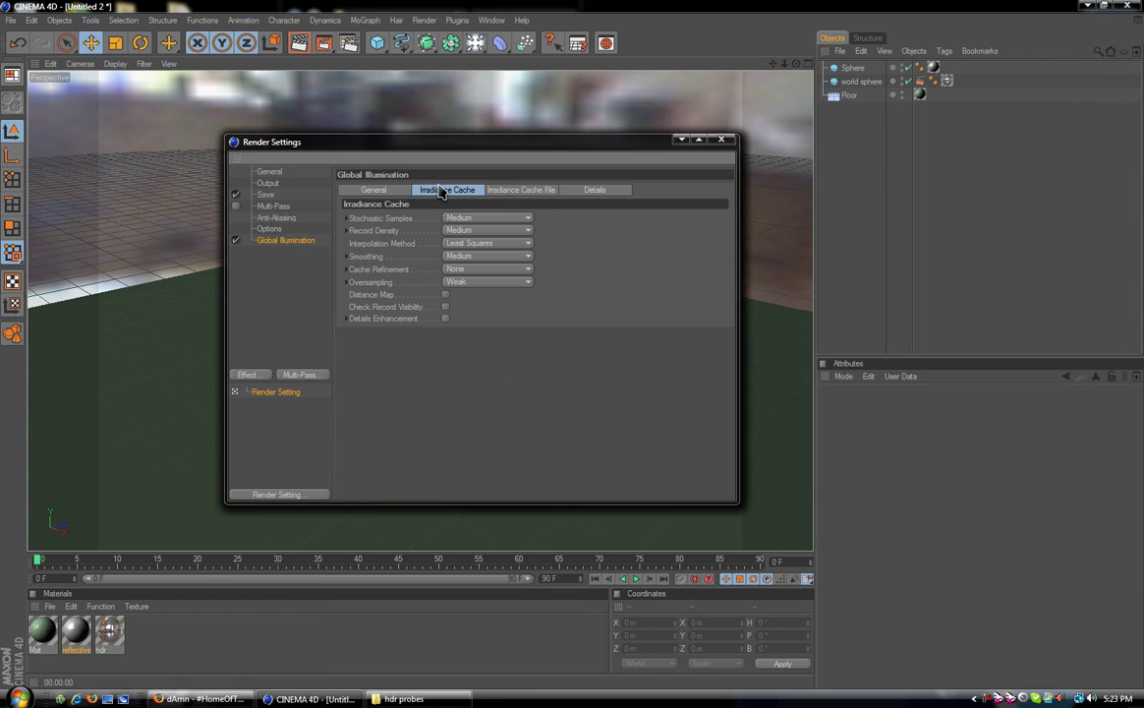
{"action": "left_click", "coordinate": [387, 192]}
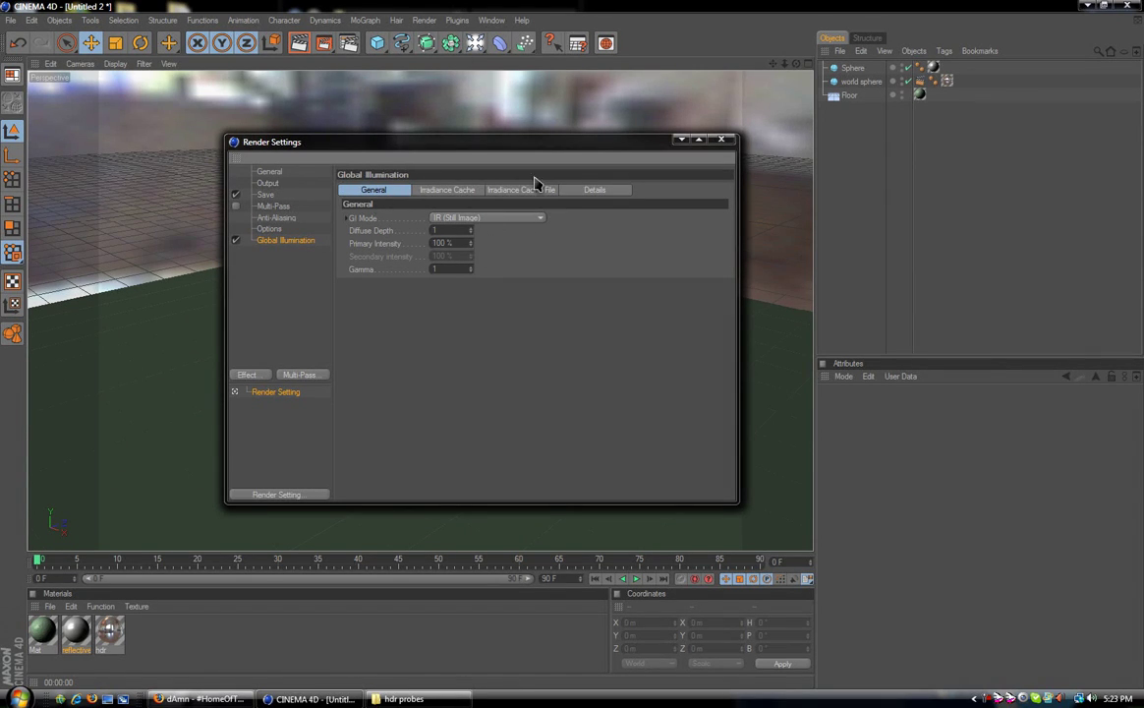
{"action": "left_click", "coordinate": [450, 192]}
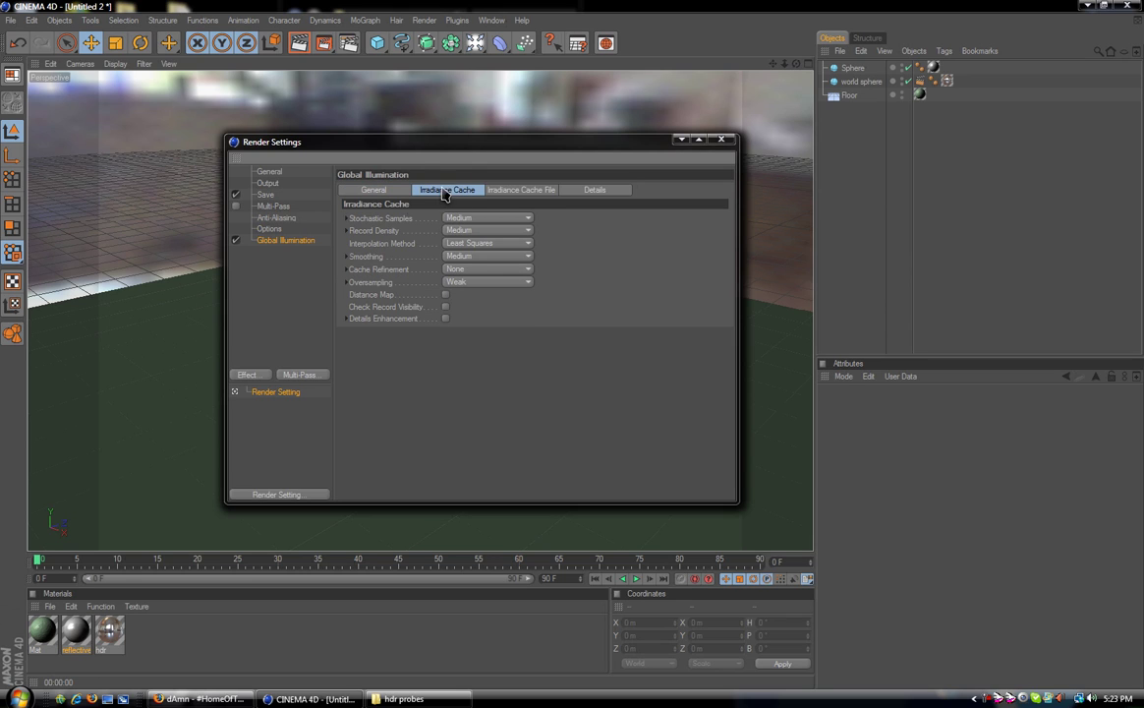
{"action": "left_click", "coordinate": [539, 196]}
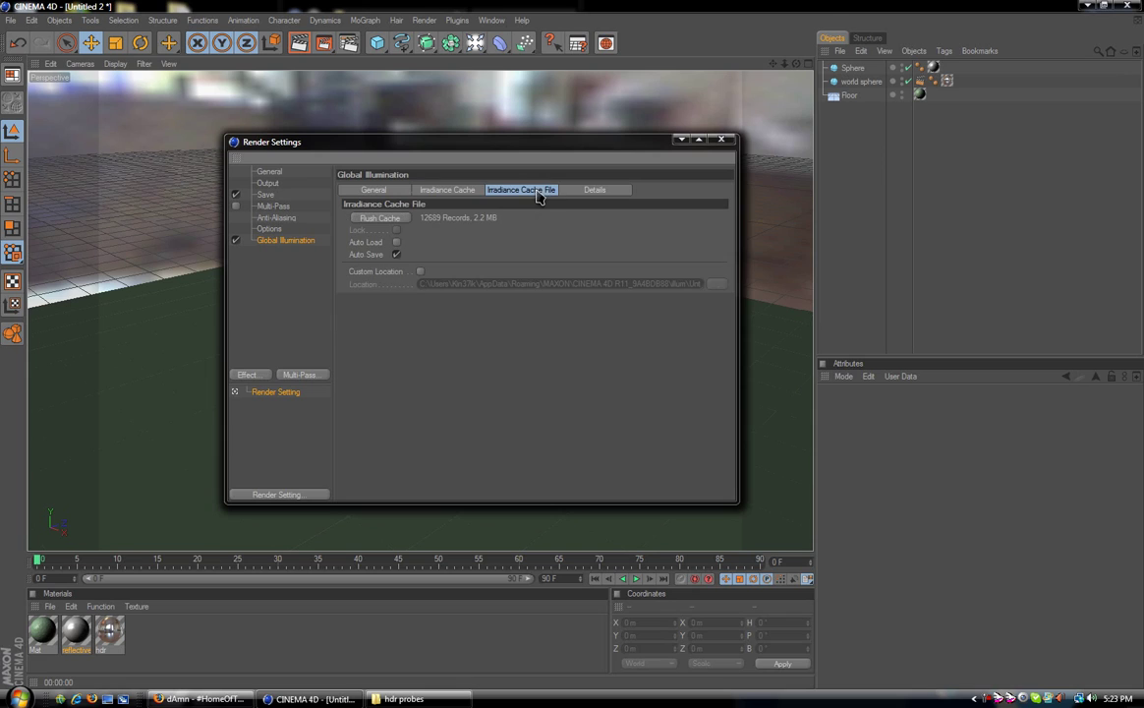
{"action": "left_click", "coordinate": [605, 195]}
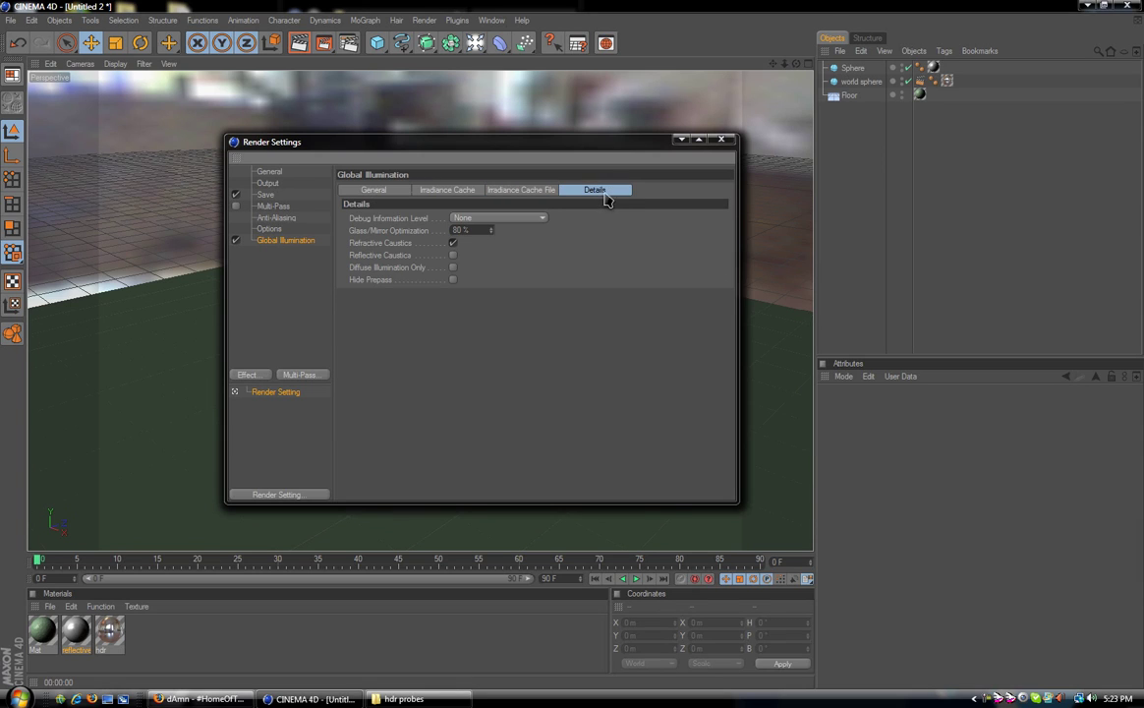
{"action": "left_click", "coordinate": [720, 142]}
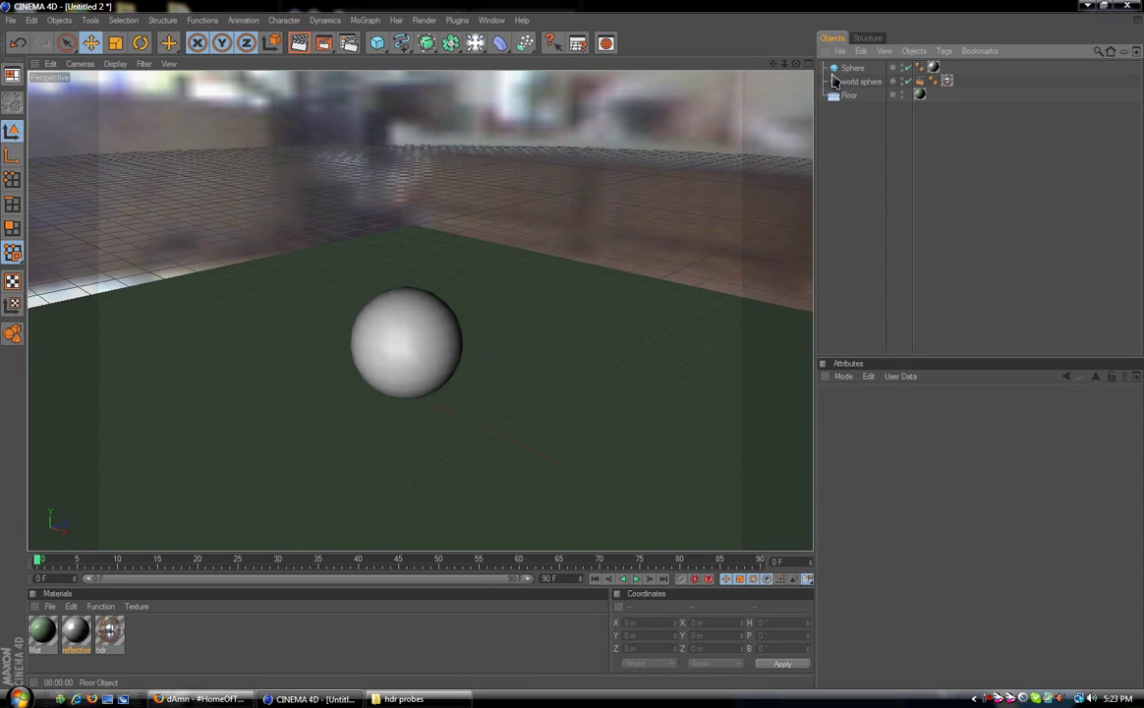
Orbit low and move closer to the sphere, render a GI test image, then pull back.
{"action": "left_click_drag", "start_coordinate": [796, 64], "coordinate": [855, 142]}
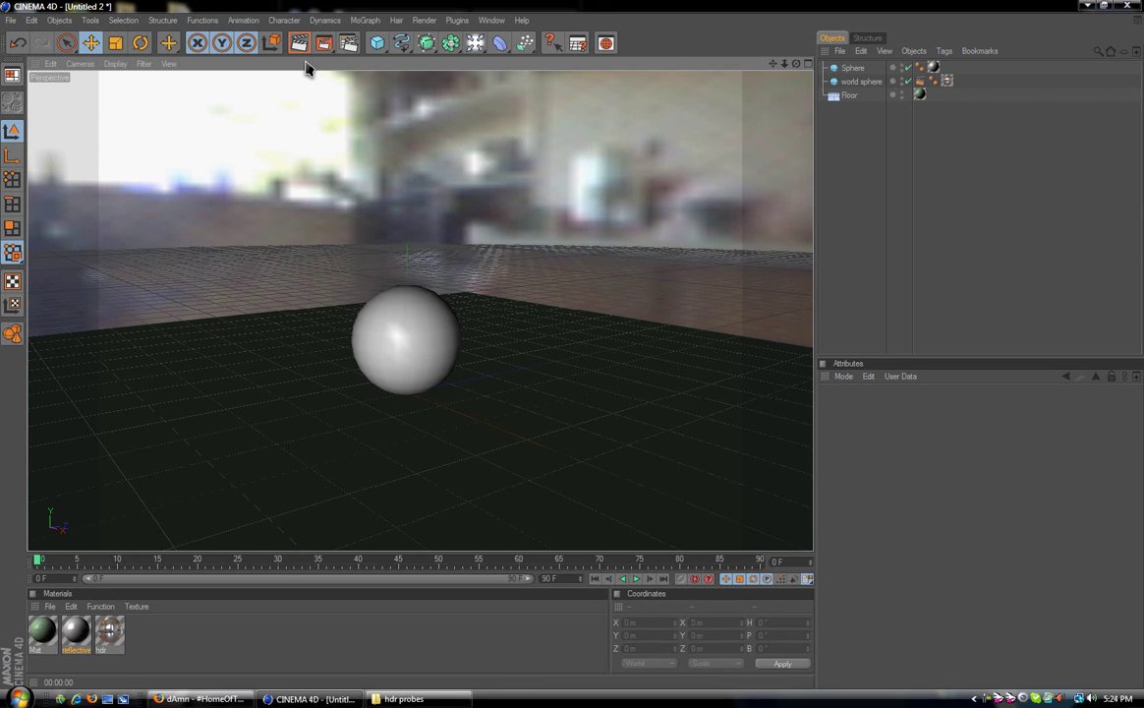
{"action": "left_click_drag", "start_coordinate": [796, 67], "coordinate": [722, 65]}
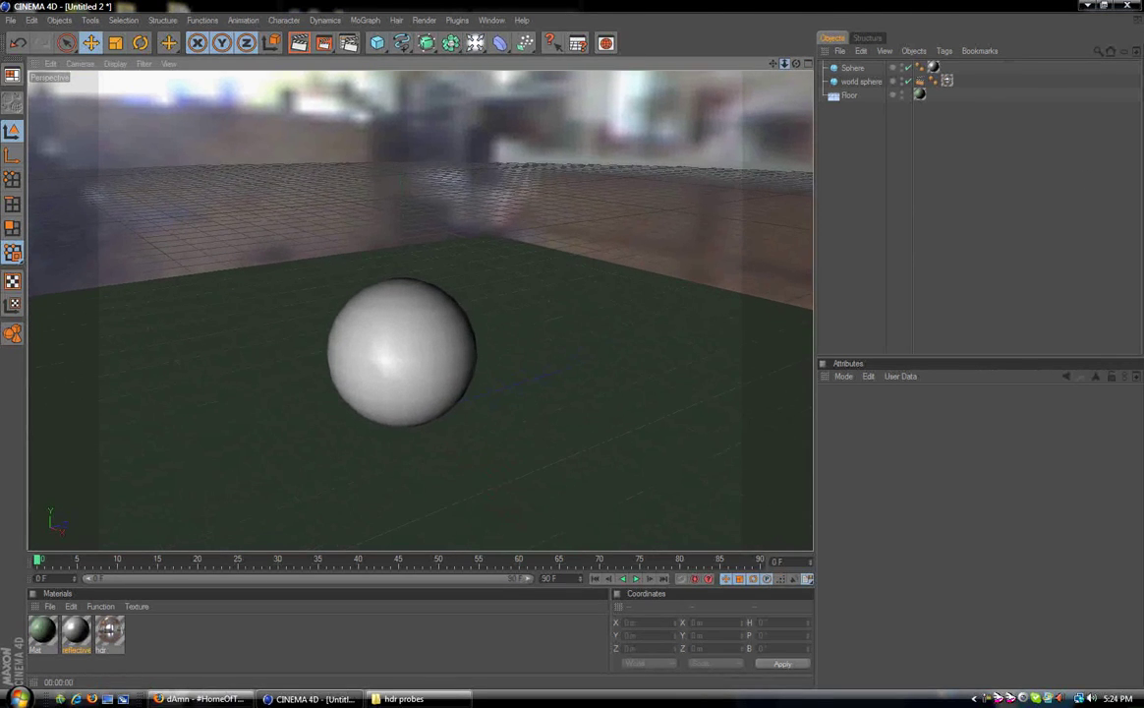
{"action": "left_click_drag", "start_coordinate": [785, 63], "coordinate": [998, 33]}
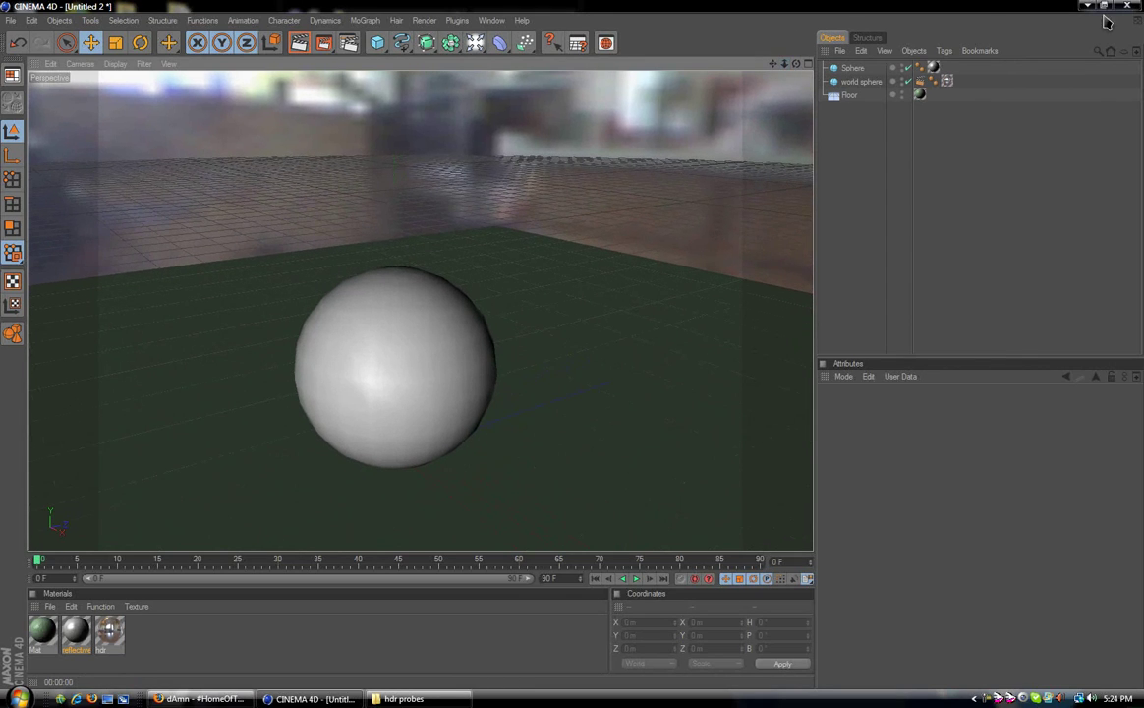
{"action": "left_click_drag", "start_coordinate": [785, 63], "coordinate": [866, 47]}
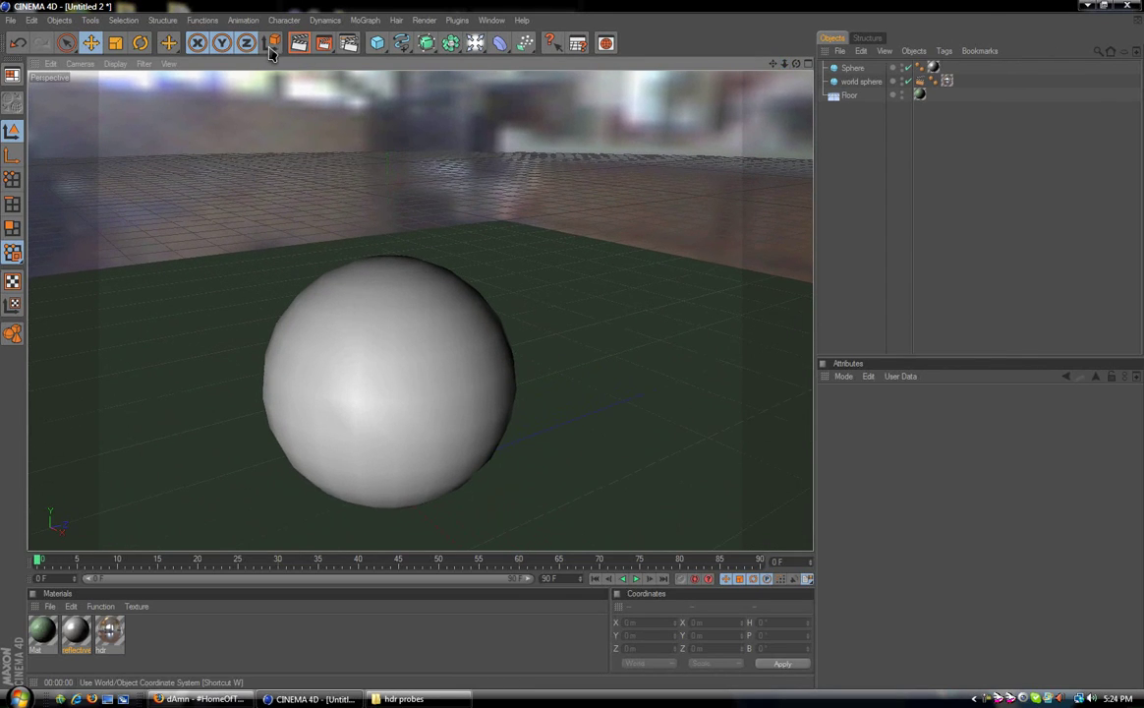
{"action": "left_click", "coordinate": [299, 46]}
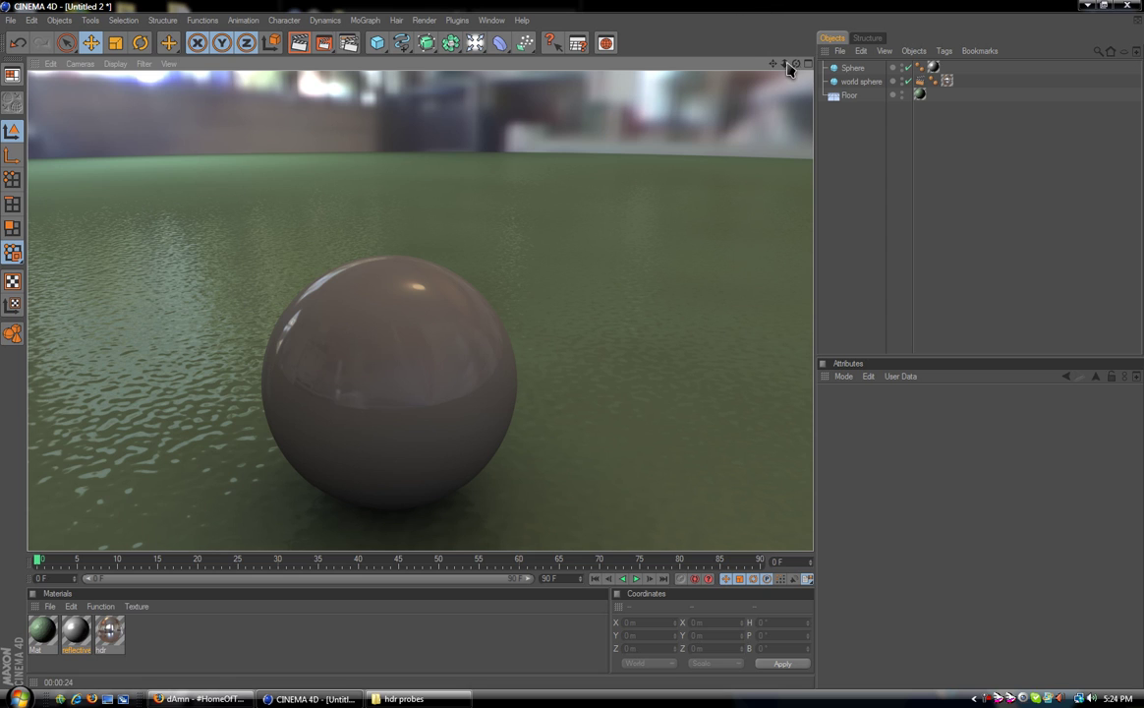
{"action": "left_click_drag", "start_coordinate": [784, 63], "coordinate": [632, 75]}
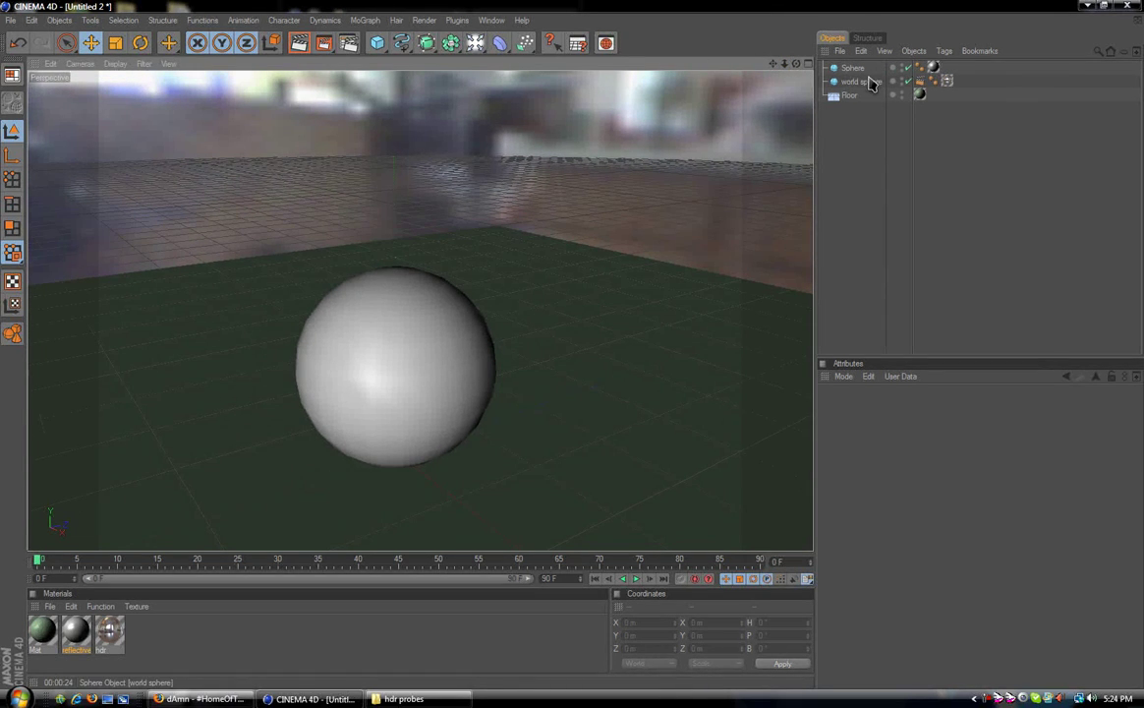
Uncheck Seen by Camera on the world sphere's Compositing tag, then deselect everything.
{"action": "left_click", "coordinate": [920, 82]}
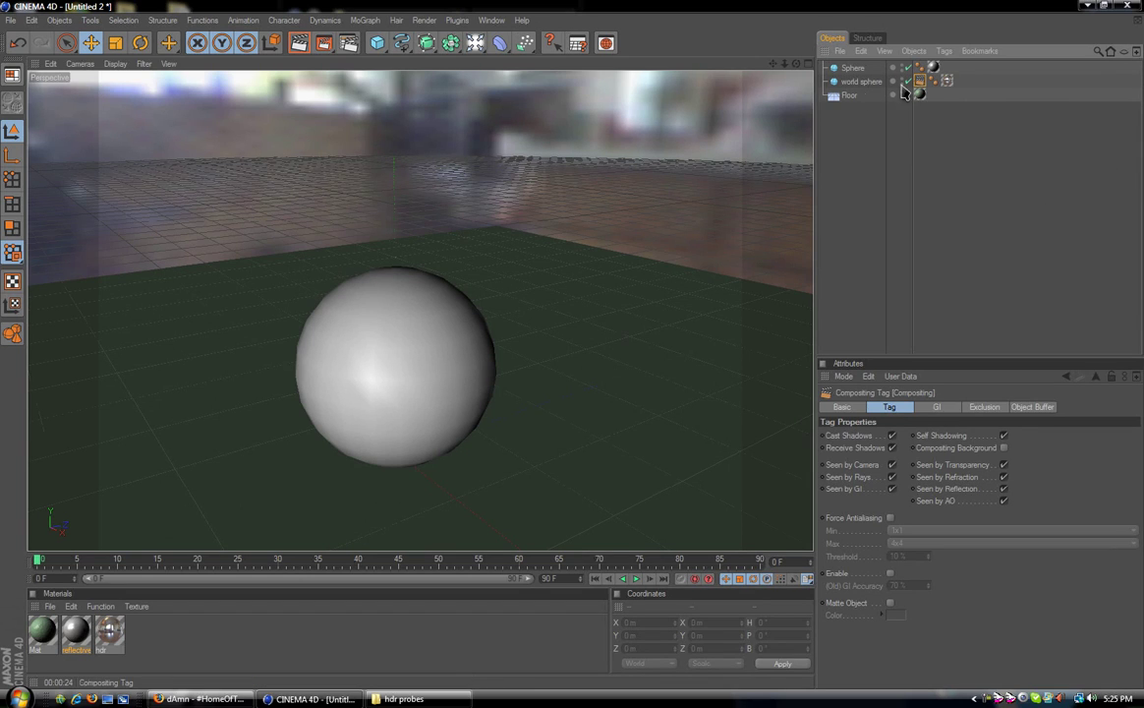
{"action": "left_click", "coordinate": [837, 84]}
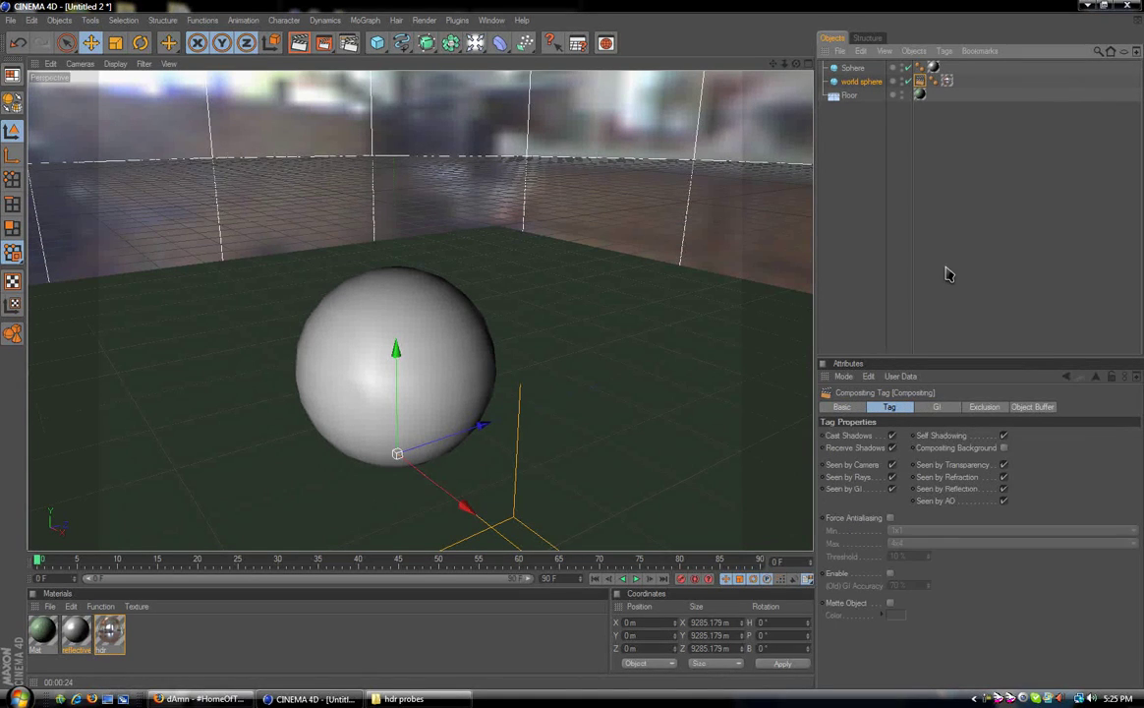
{"action": "left_click", "coordinate": [836, 466]}
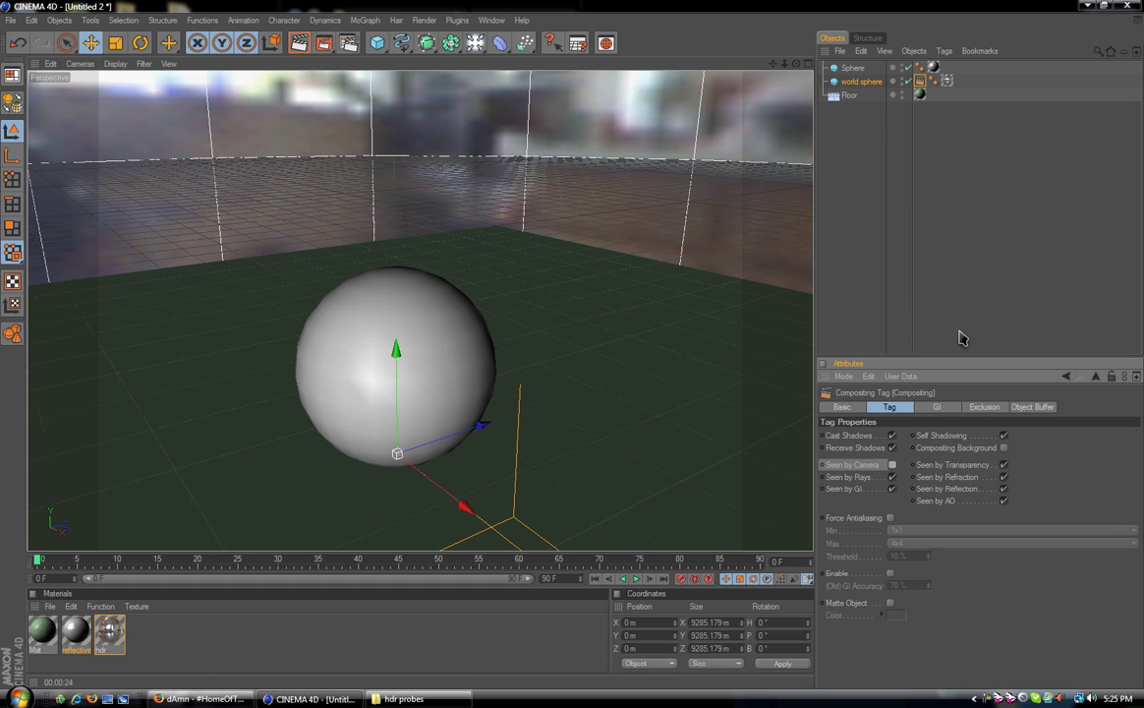
{"action": "left_click", "coordinate": [850, 174]}
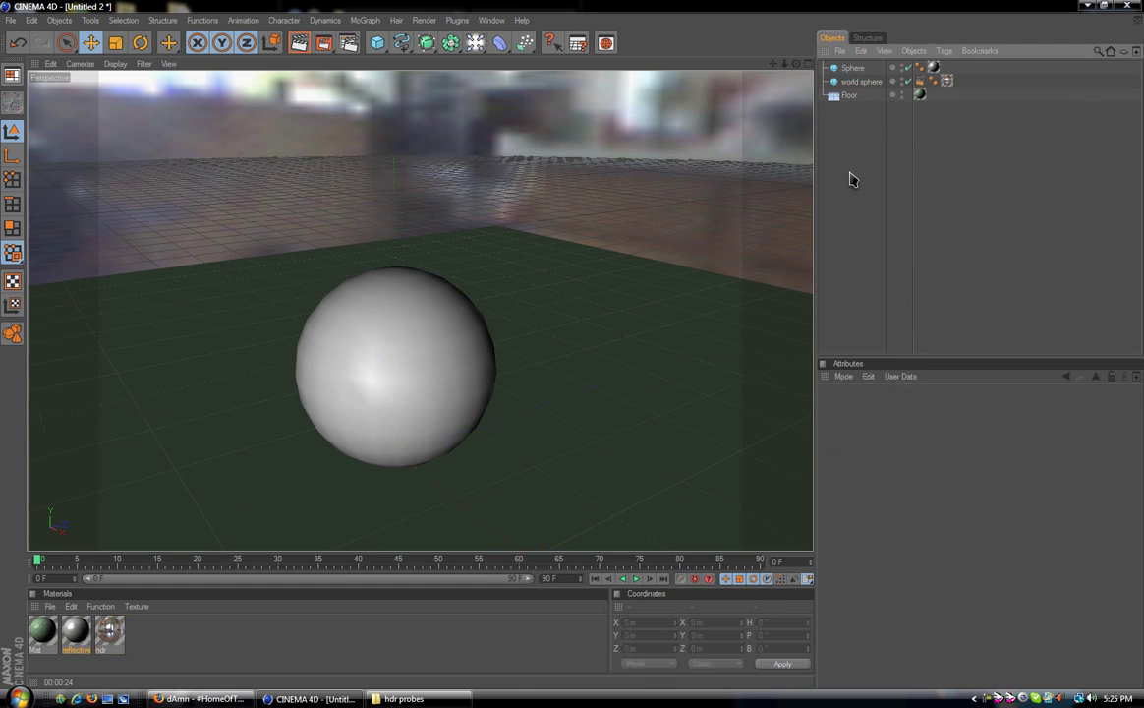
Move closer, render the sphere on the green floor against black, then clear it and pull back.
{"action": "left_click_drag", "start_coordinate": [784, 64], "coordinate": [973, 29]}
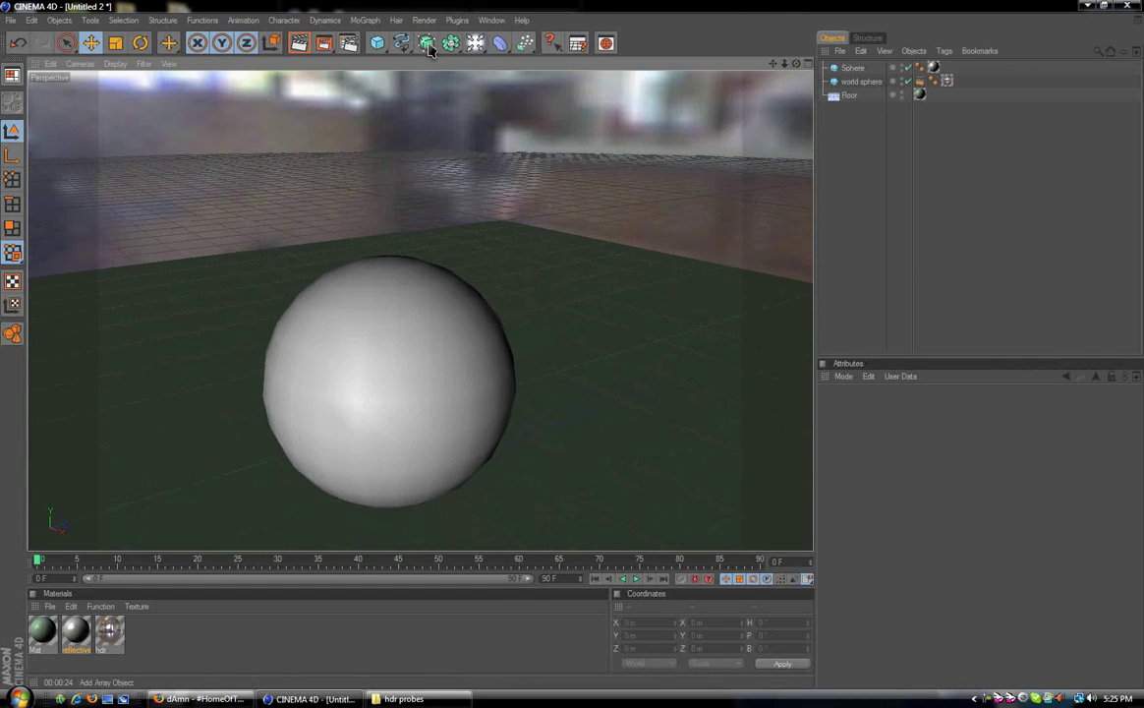
{"action": "left_click", "coordinate": [299, 43]}
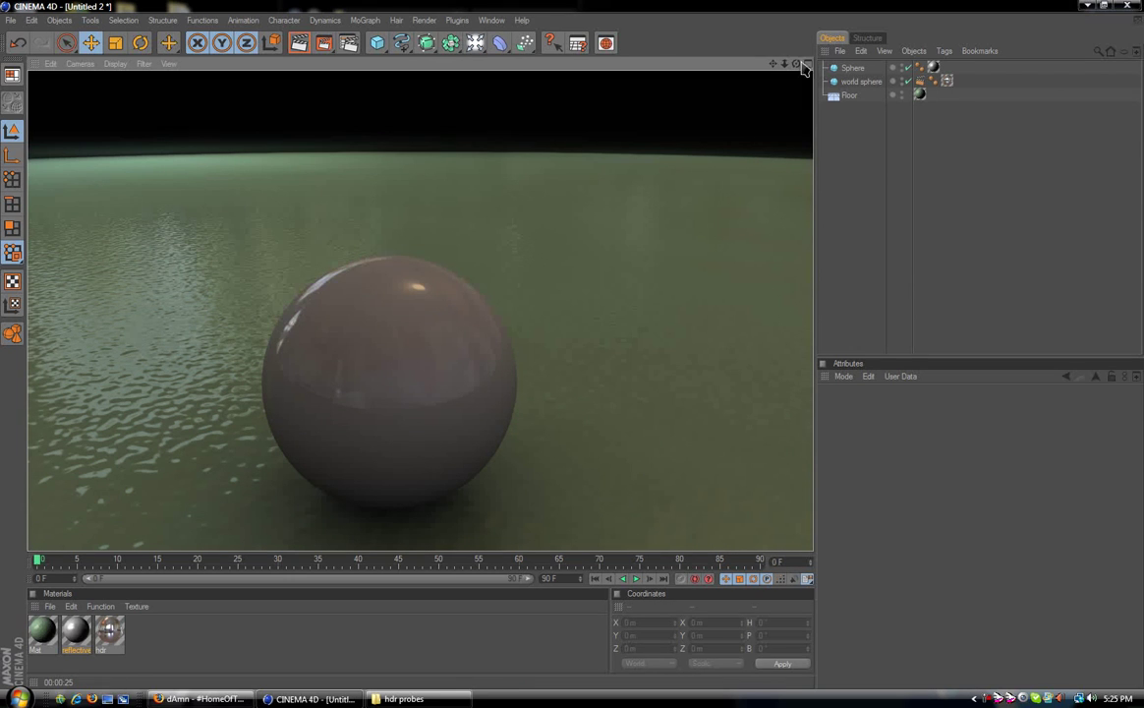
{"action": "left_click_drag", "start_coordinate": [785, 65], "coordinate": [105, 174]}
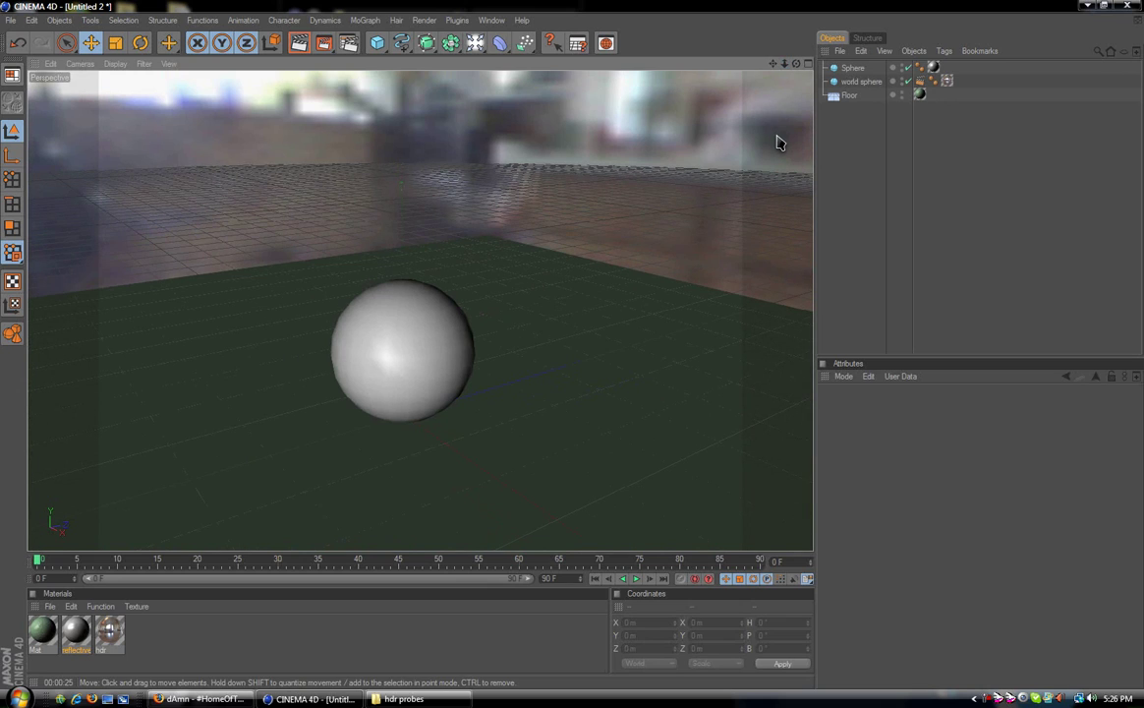